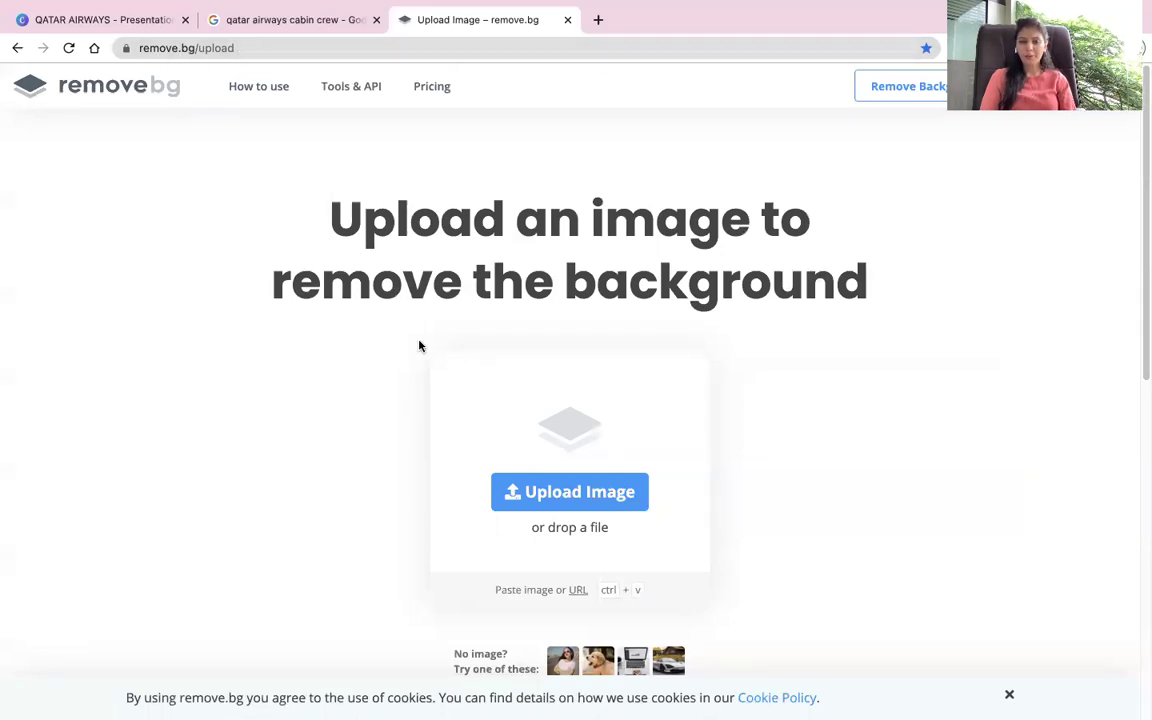
# Step: Upload the uniformed portrait to remove.bg, then download and open the background-free PNG
pyautogui.click(571, 501)
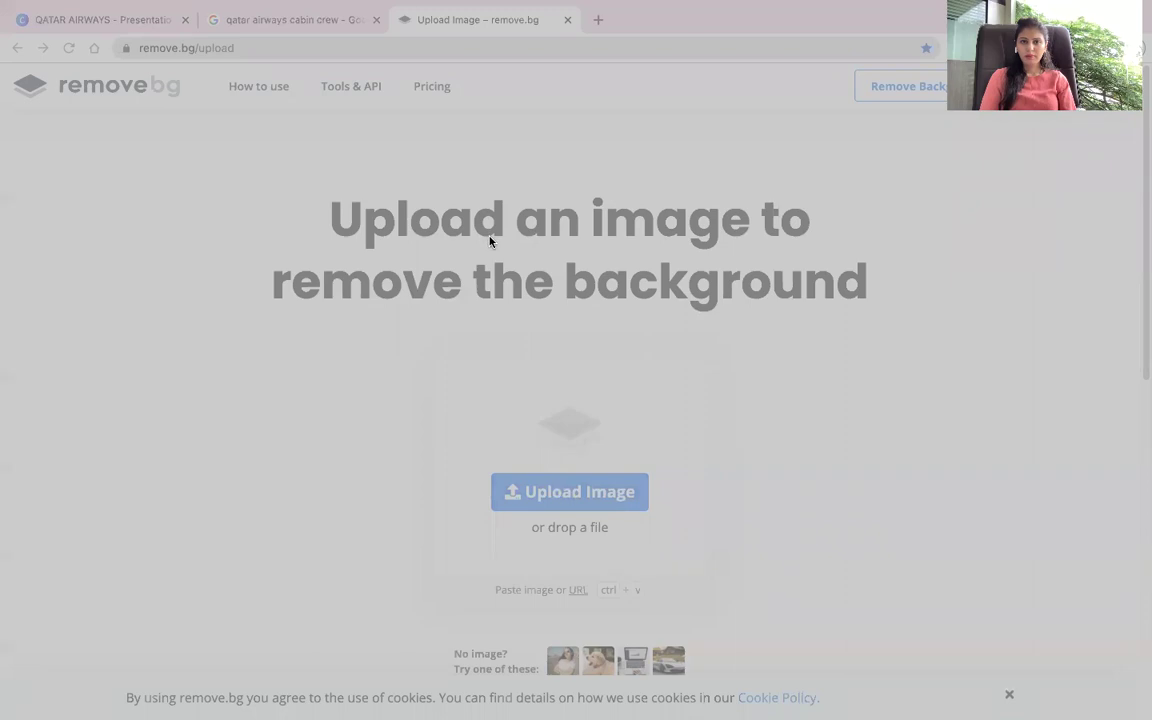
pyautogui.click(848, 517)
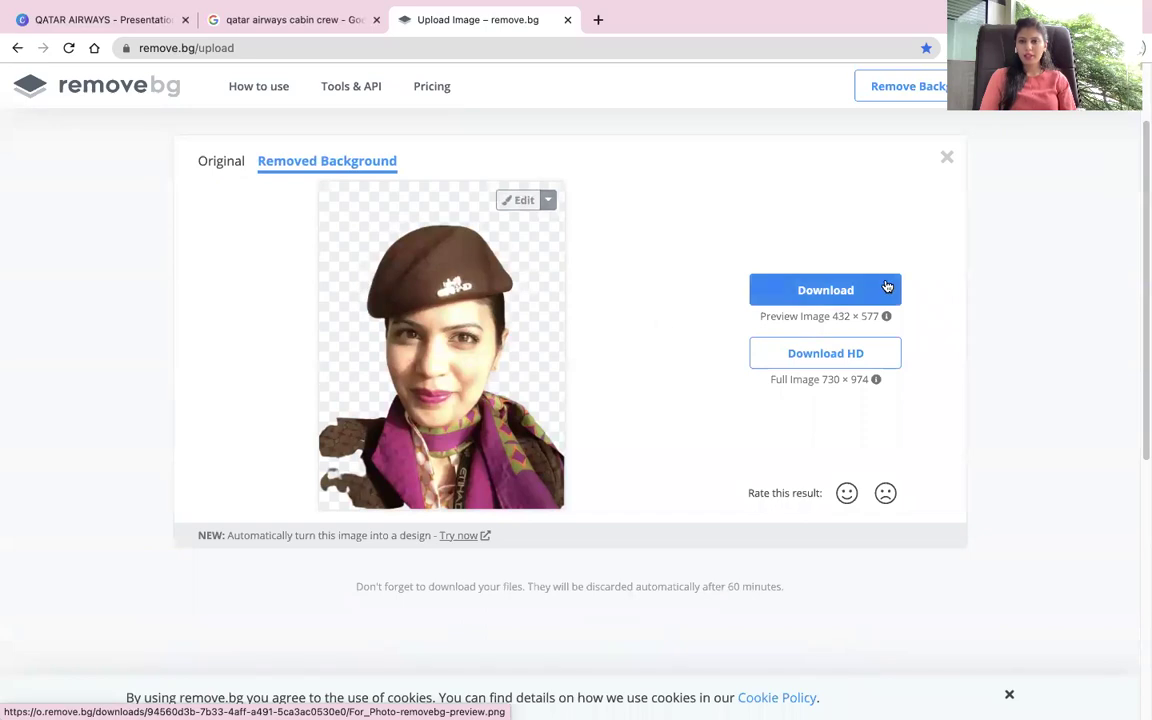
pyautogui.click(825, 289)
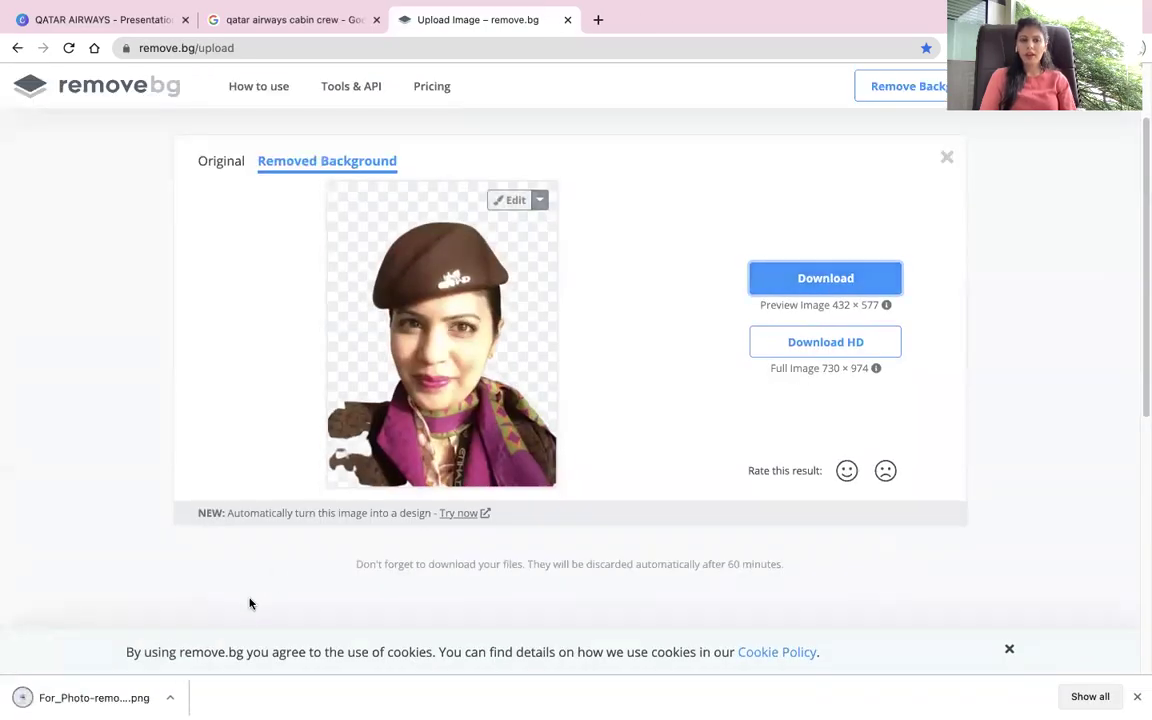
pyautogui.click(117, 699)
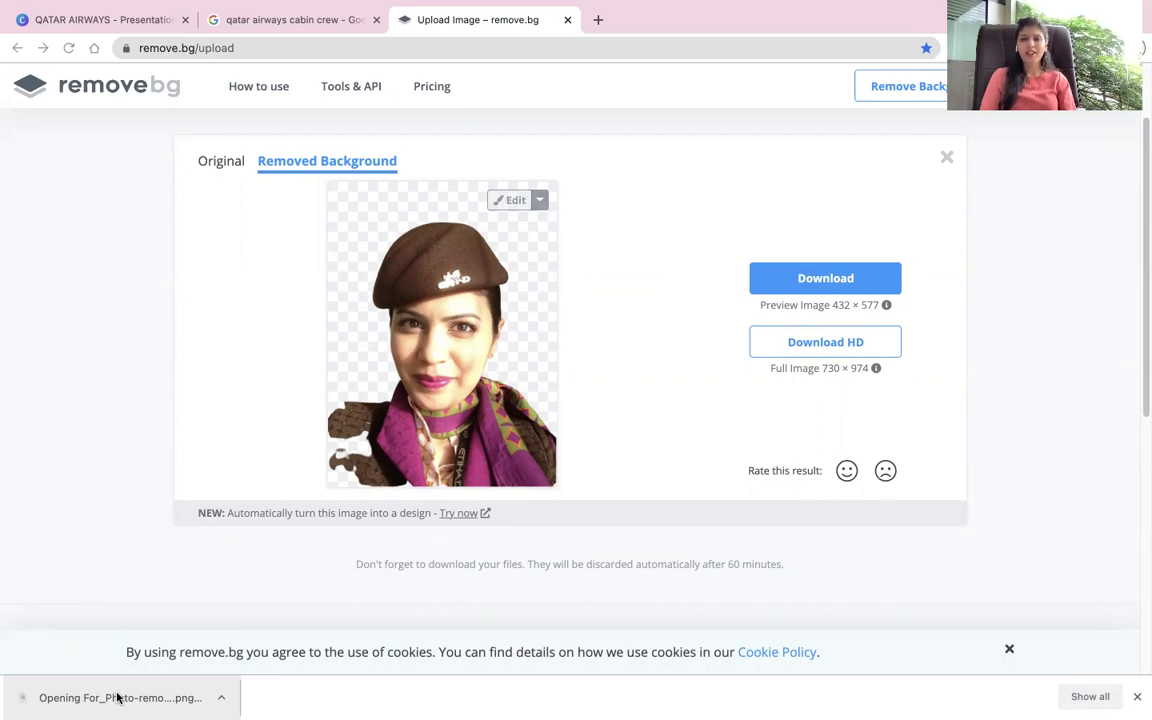
# Step: From the 'qatar airways cabin crew' Google results, open the cabin-crew-cabin-services jobs at Qatar Airways link
pyautogui.click(295, 19)
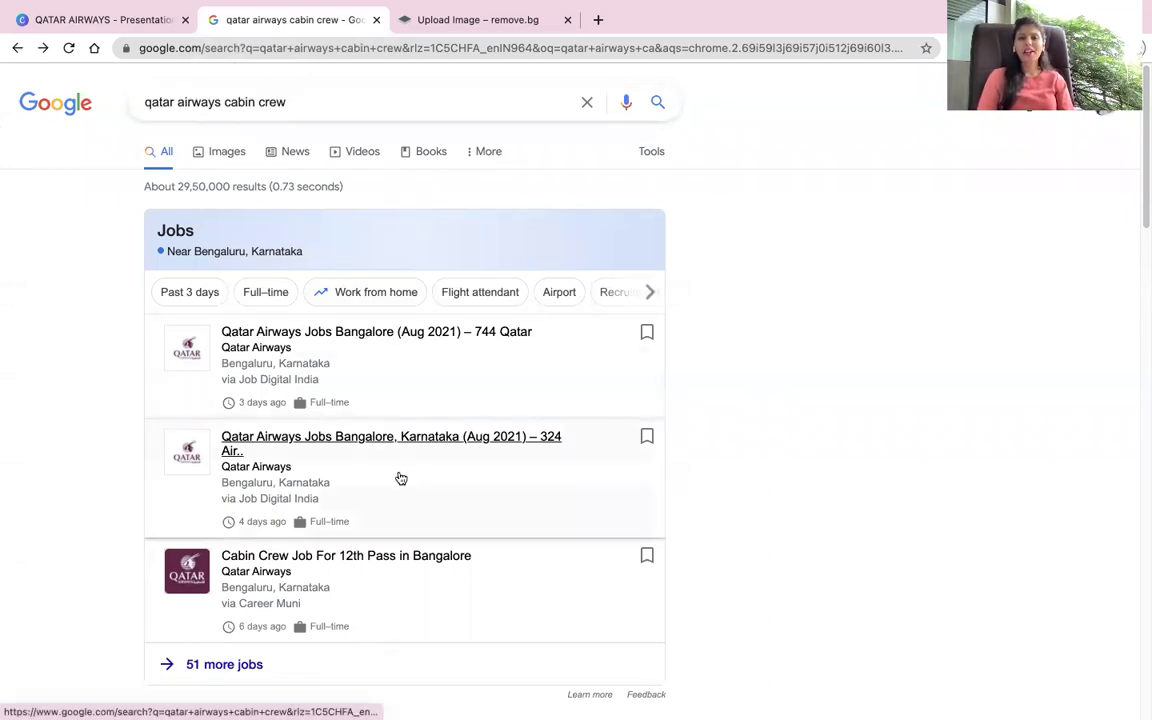
pyautogui.scroll(-1, 400, 480)
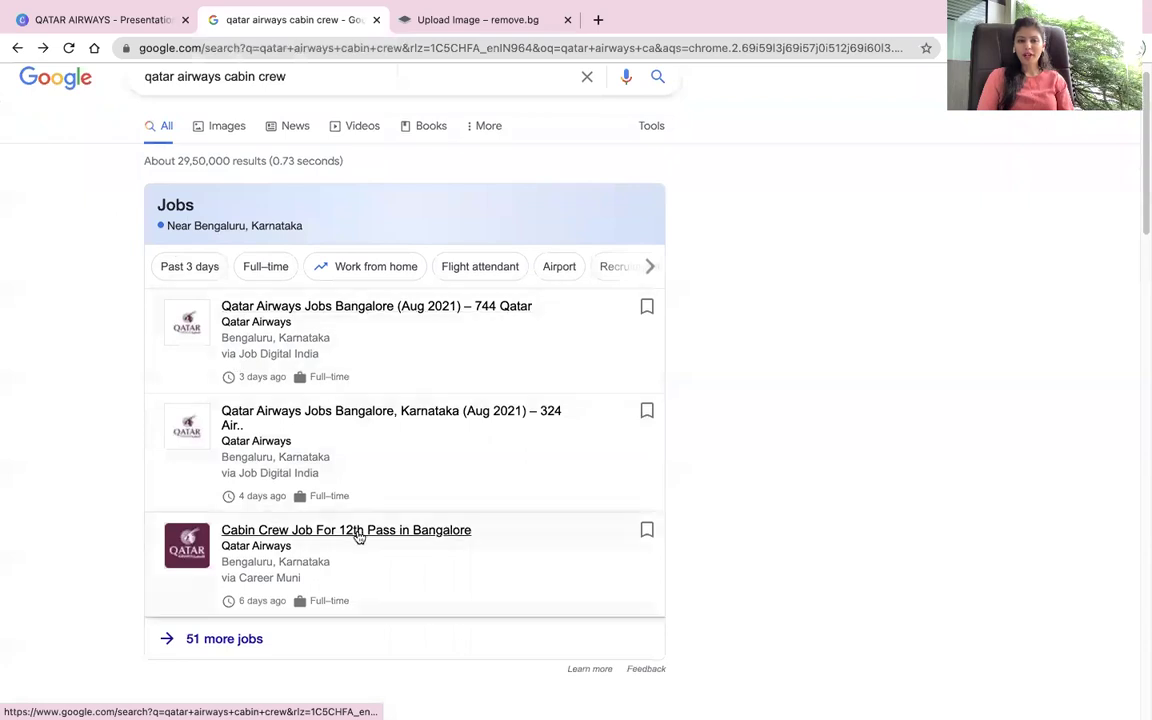
pyautogui.scroll(-1, 356, 535)
pyautogui.scroll(-10, 365, 545)
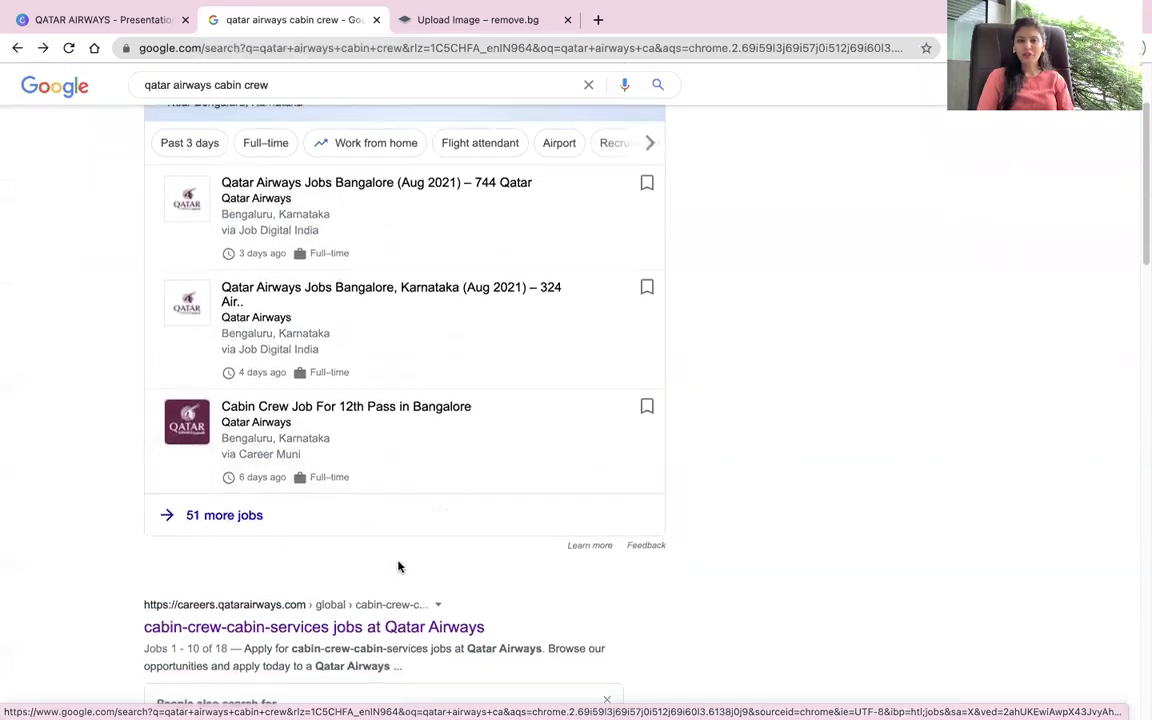
pyautogui.scroll(-1, 400, 549)
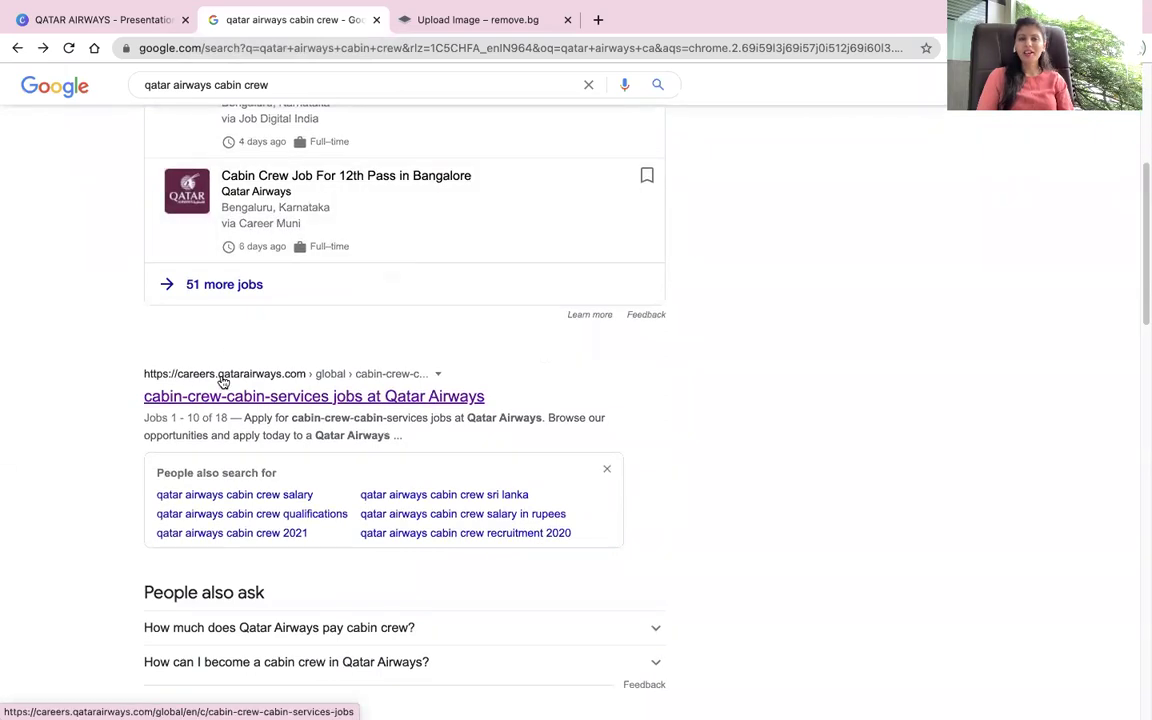
pyautogui.click(303, 400)
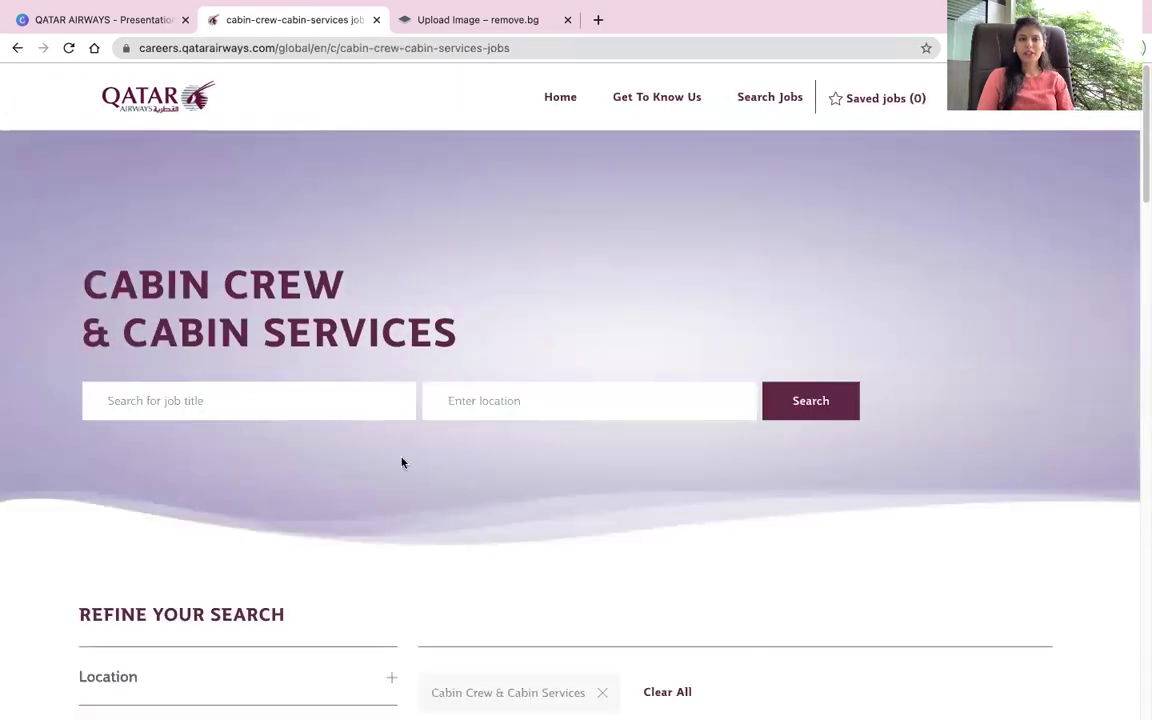
# Step: Open the 'Customer Experience - Cabin Crew Recruitment | Indian Subcontinent | 2021' job posting from the listings
pyautogui.scroll(-2, 448, 480)
pyautogui.scroll(-4, 449, 479)
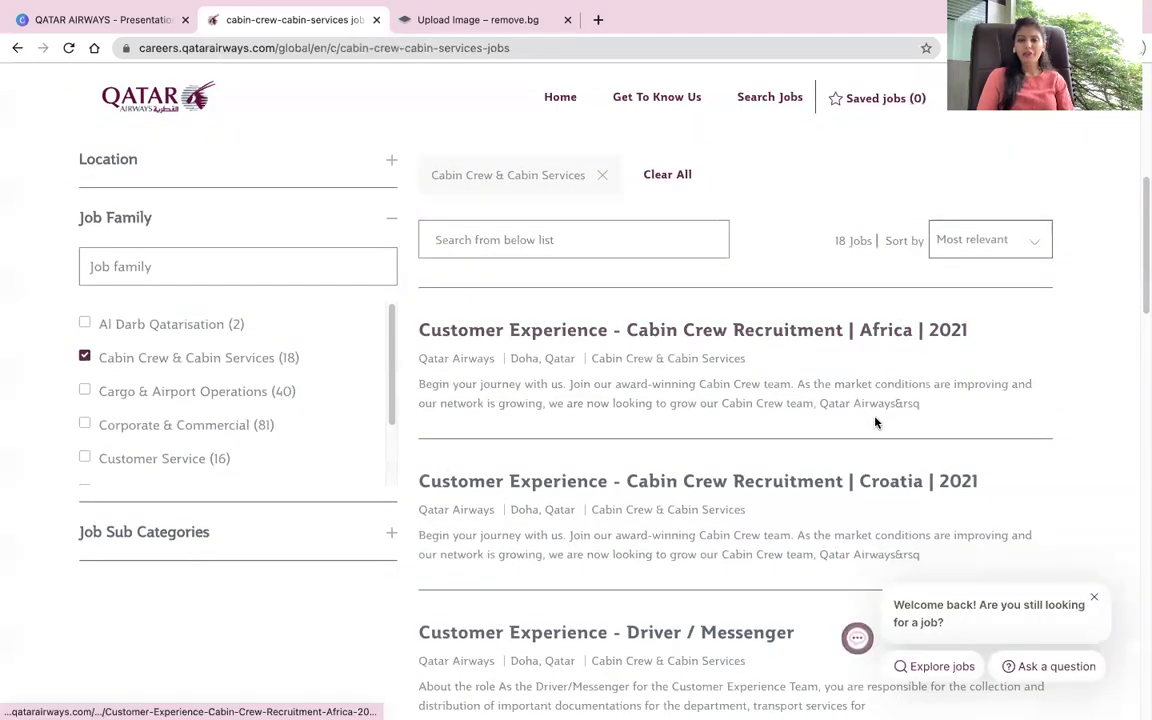
pyautogui.scroll(-2, 875, 420)
pyautogui.scroll(-1, 877, 423)
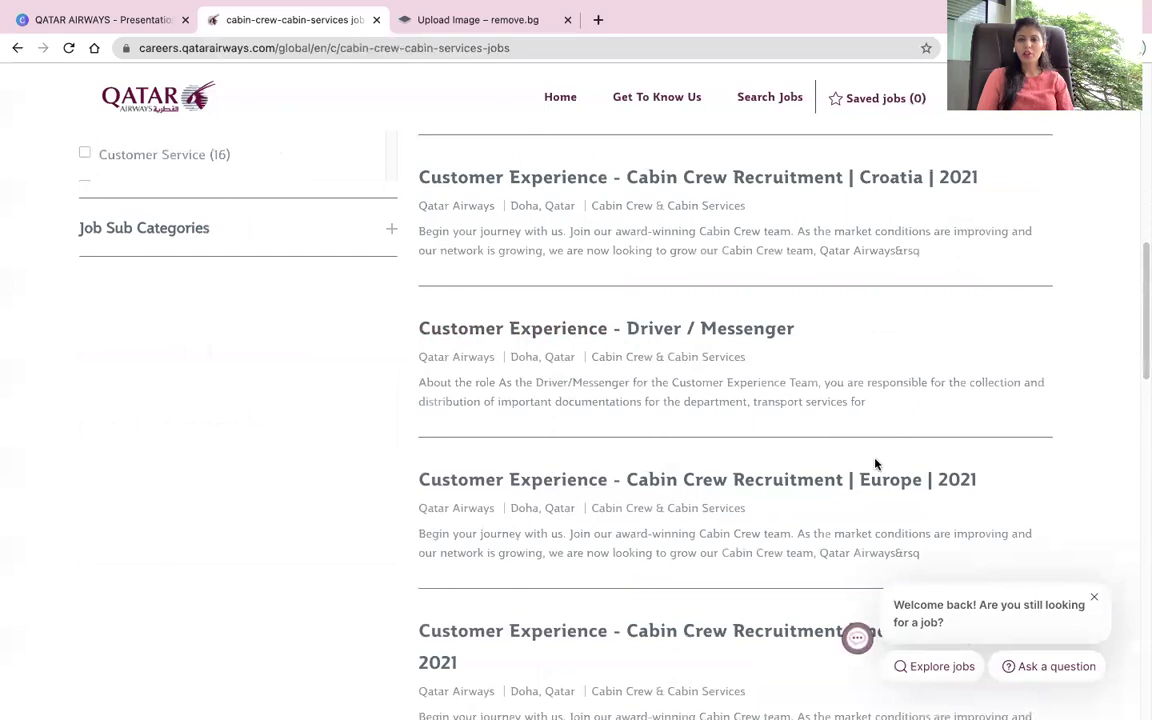
pyautogui.scroll(-2, 875, 463)
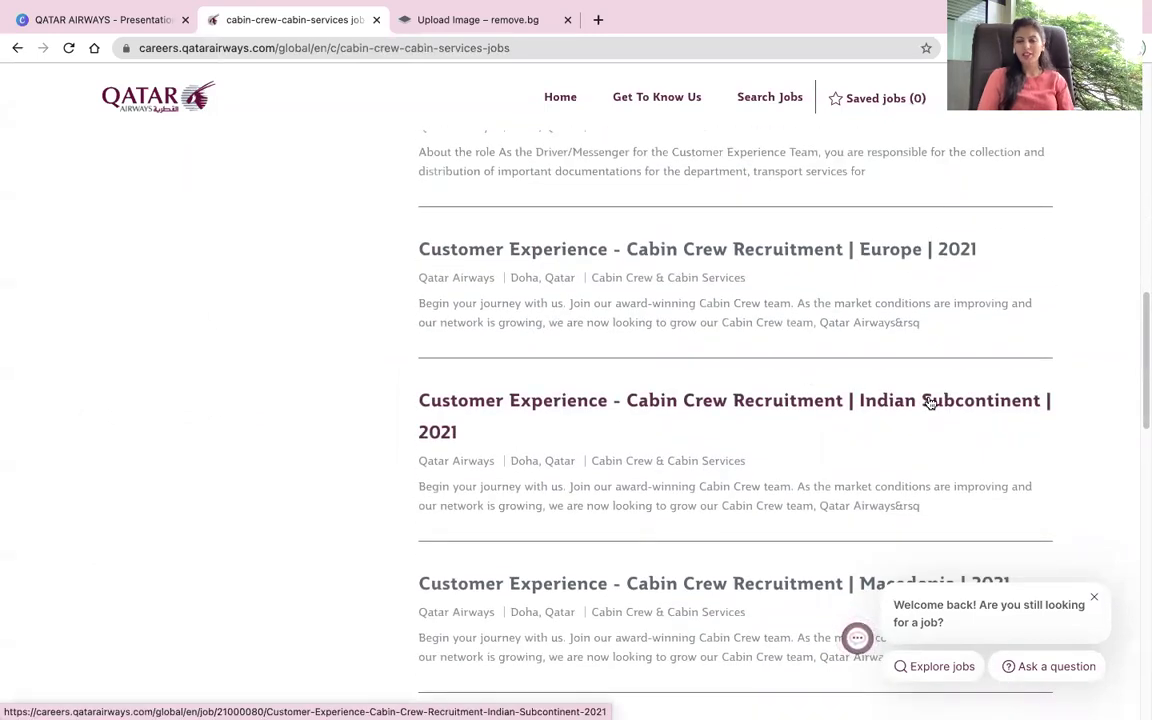
pyautogui.click(929, 402)
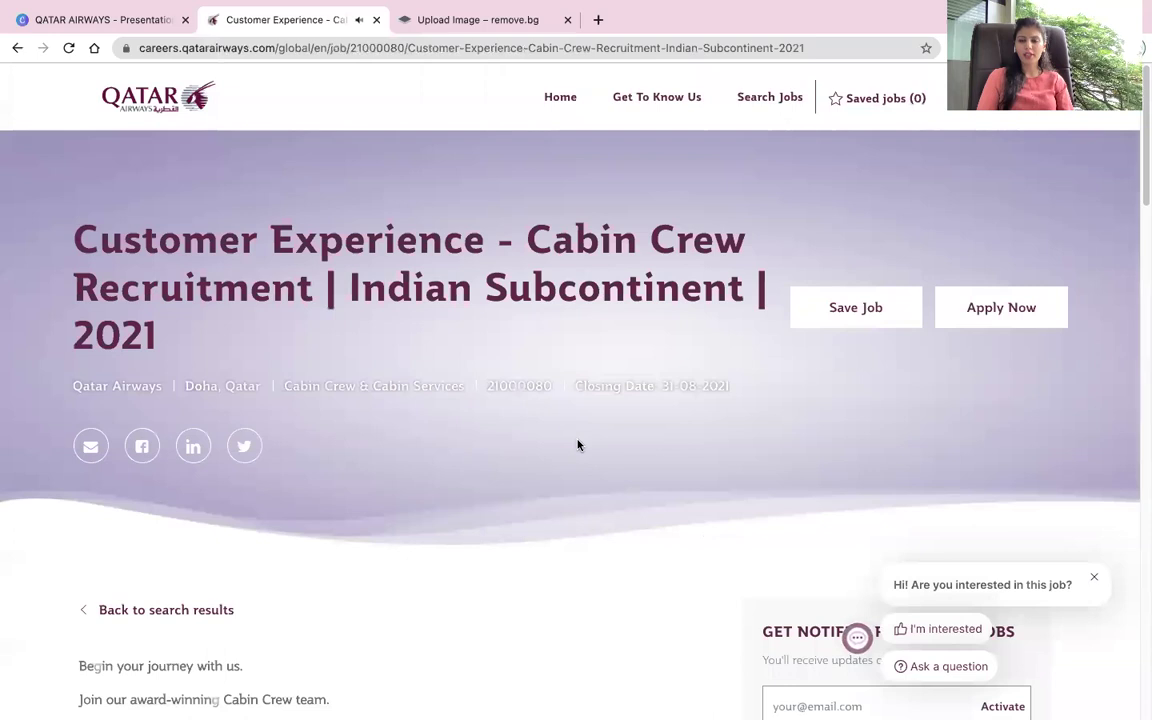
pyautogui.scroll(-3, 578, 445)
pyautogui.scroll(-3, 583, 436)
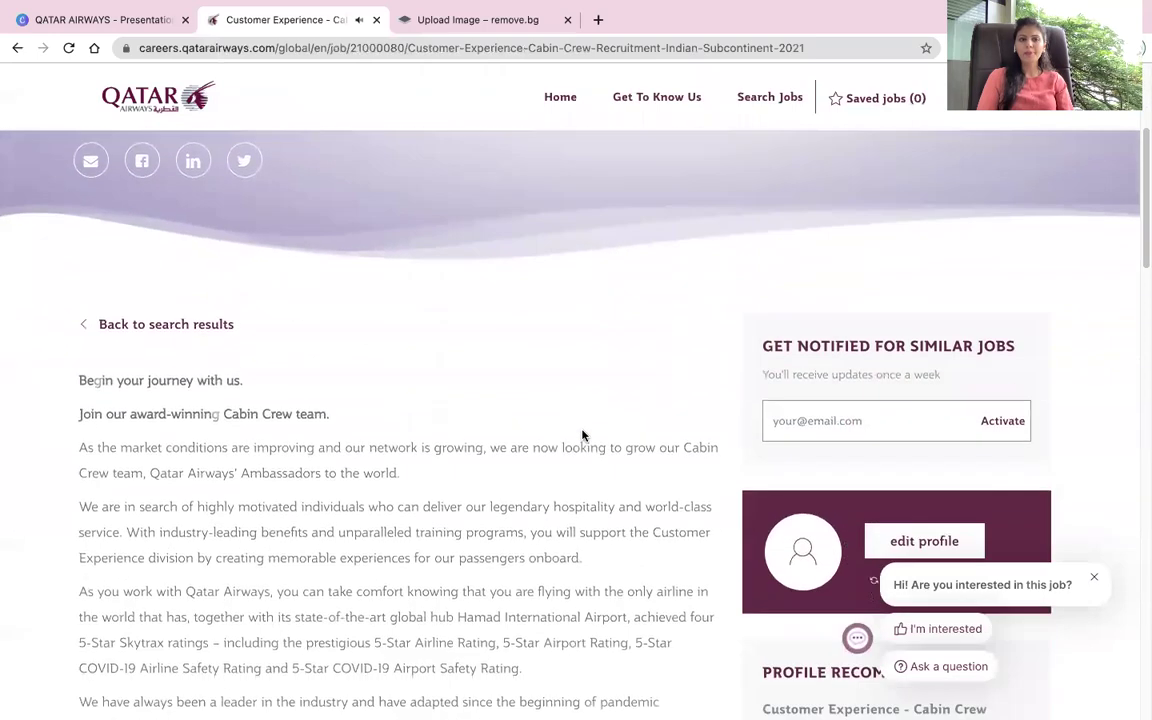
pyautogui.scroll(-6, 581, 435)
pyautogui.scroll(-6, 578, 429)
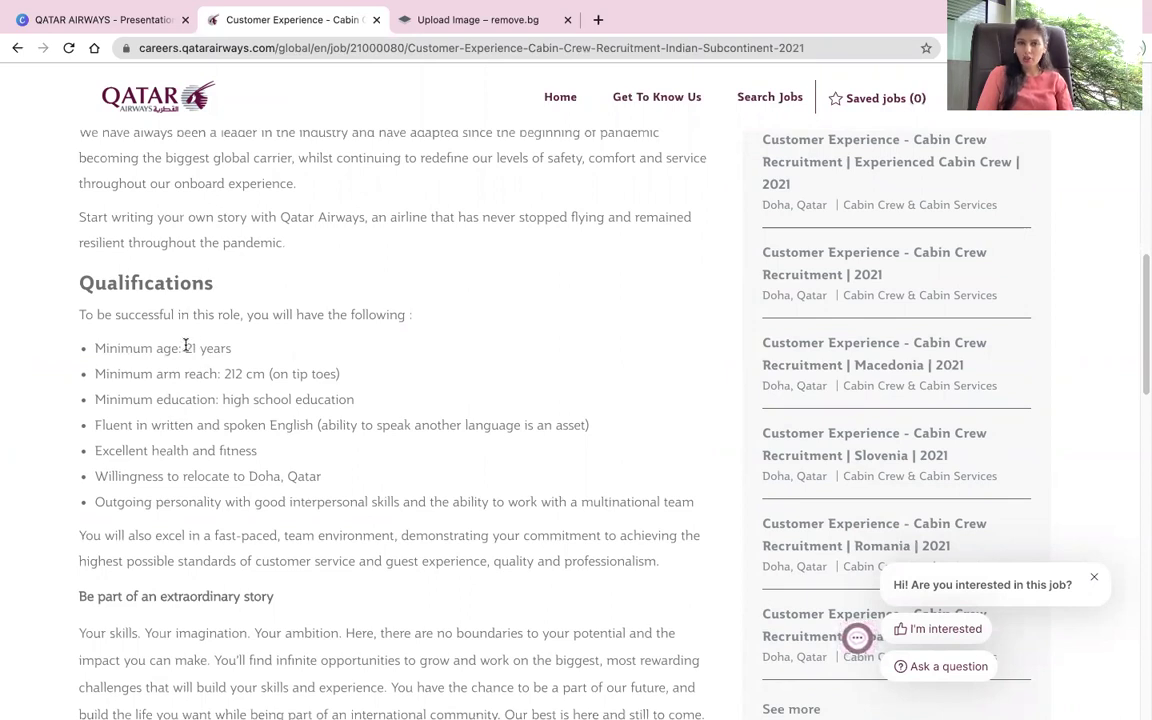
pyautogui.moveTo(185, 345); pyautogui.dragTo(259, 348)
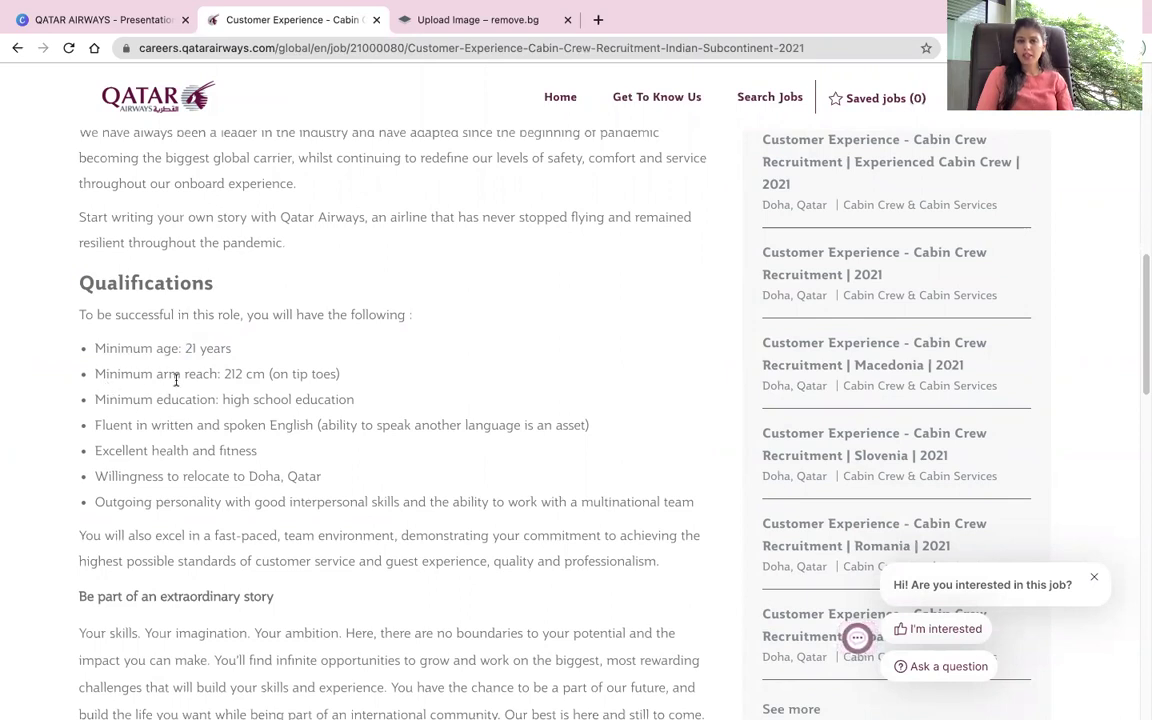
pyautogui.moveTo(217, 376); pyautogui.dragTo(268, 378)
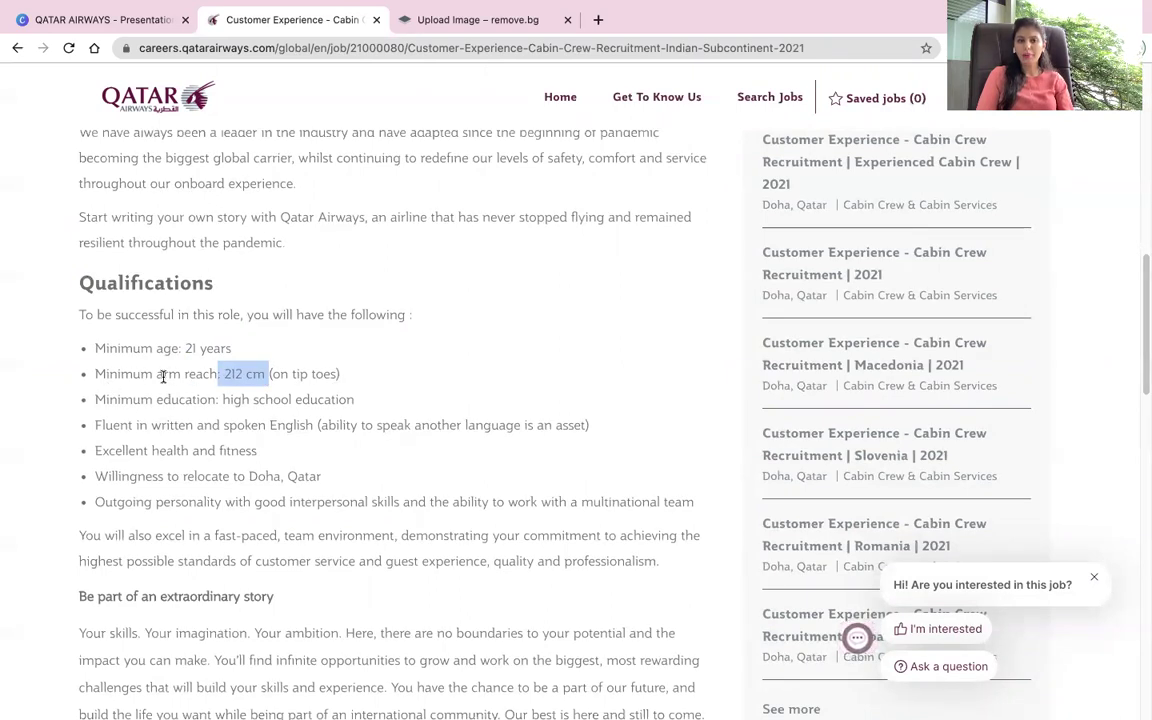
pyautogui.moveTo(163, 376); pyautogui.dragTo(185, 376)
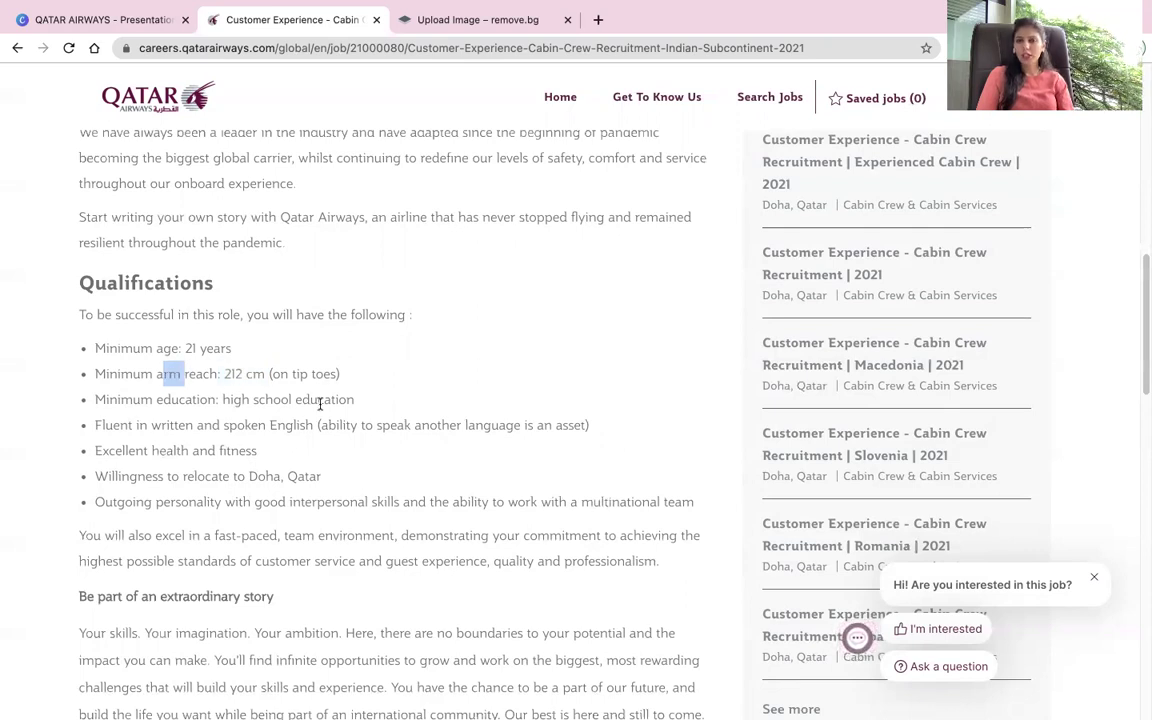
pyautogui.moveTo(234, 402); pyautogui.dragTo(393, 396)
pyautogui.click(388, 396)
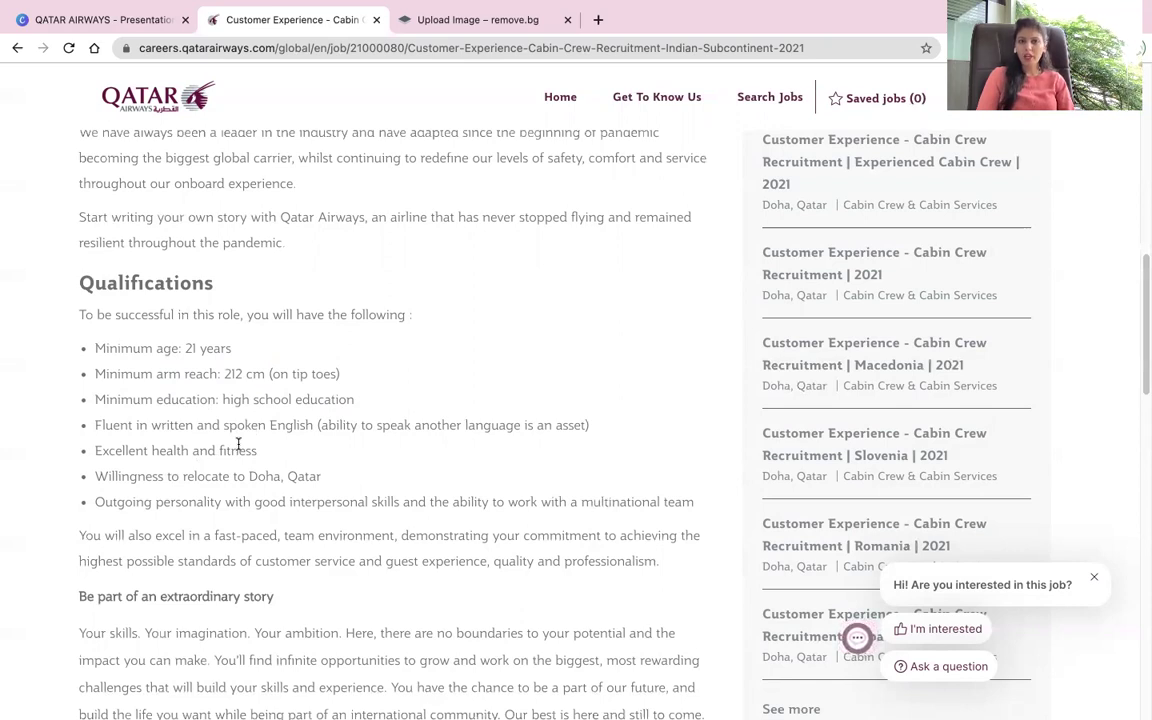
pyautogui.moveTo(152, 445); pyautogui.dragTo(267, 458)
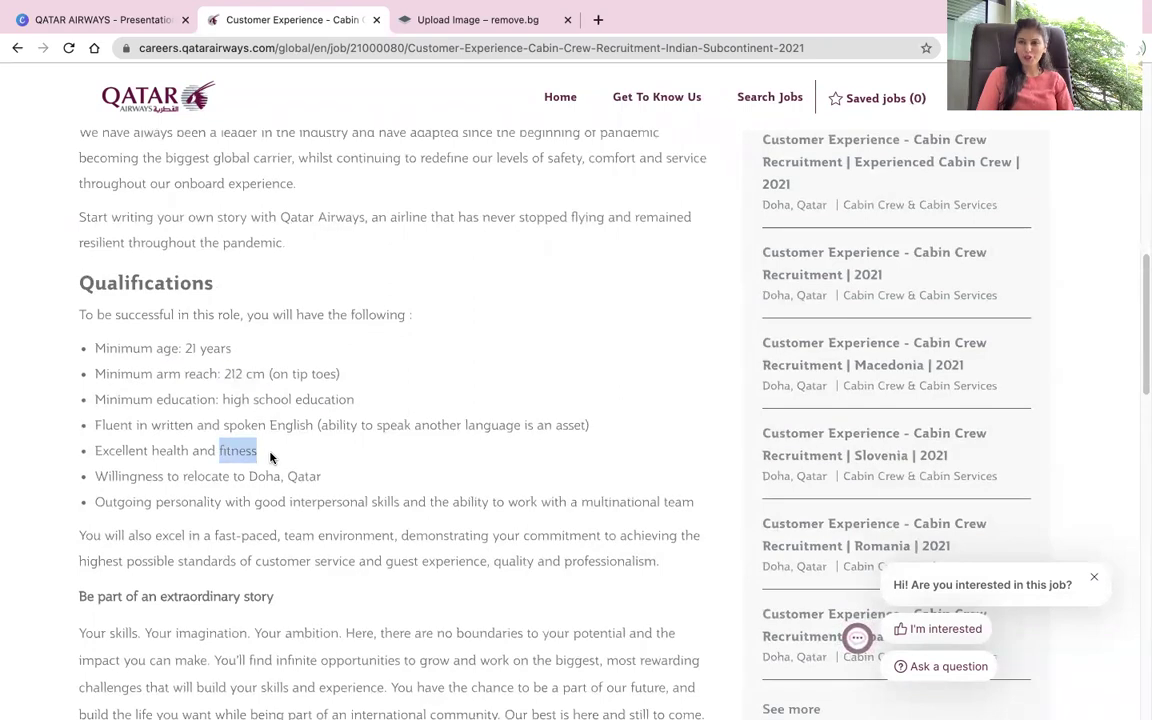
pyautogui.click(272, 457)
pyautogui.scroll(-1, 311, 468)
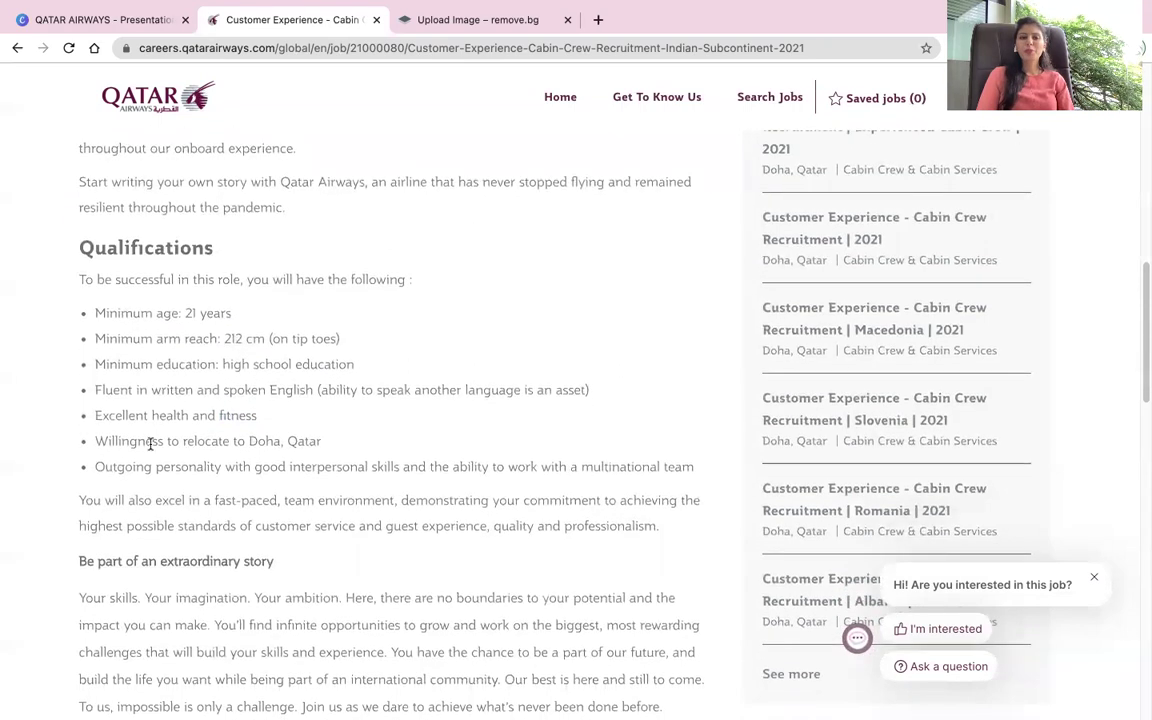
pyautogui.moveTo(123, 441); pyautogui.dragTo(249, 441)
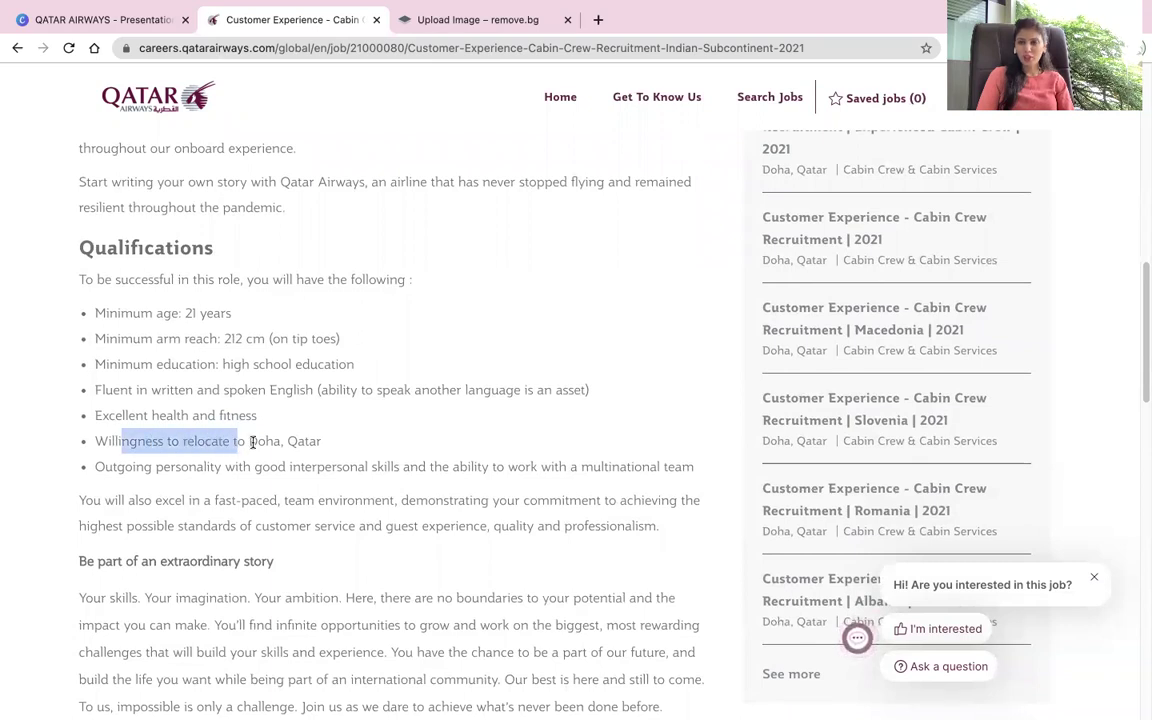
pyautogui.click(255, 441)
pyautogui.doubleClick(250, 441)
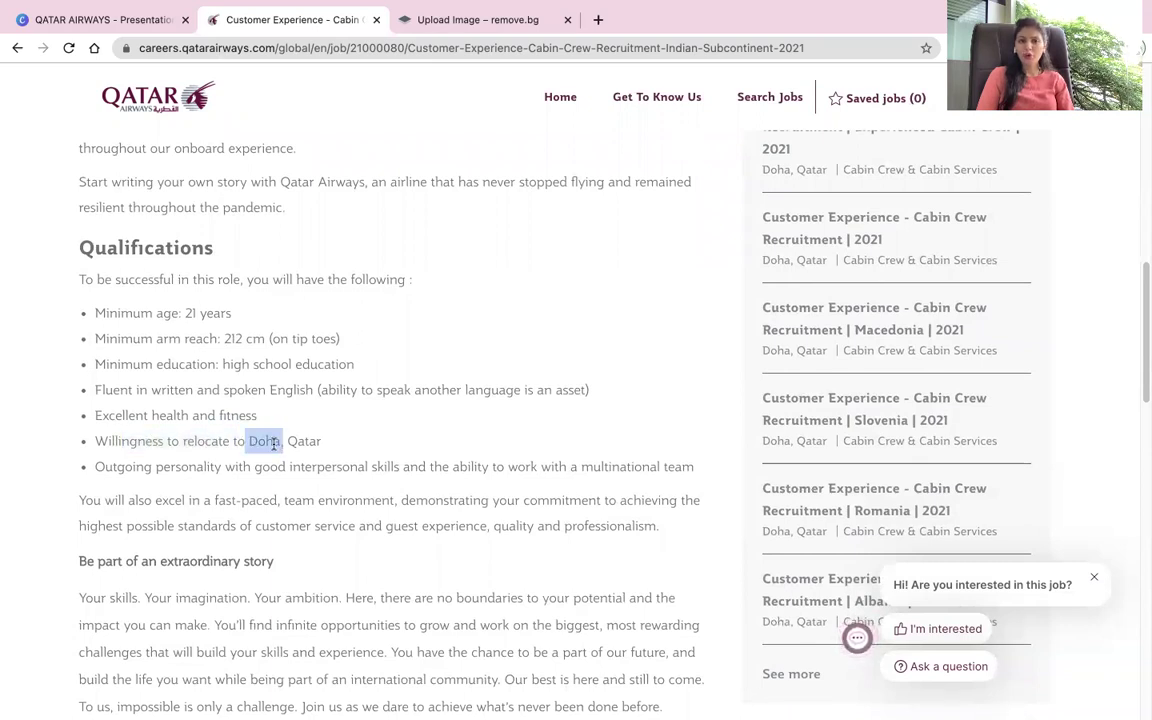
pyautogui.click(310, 441)
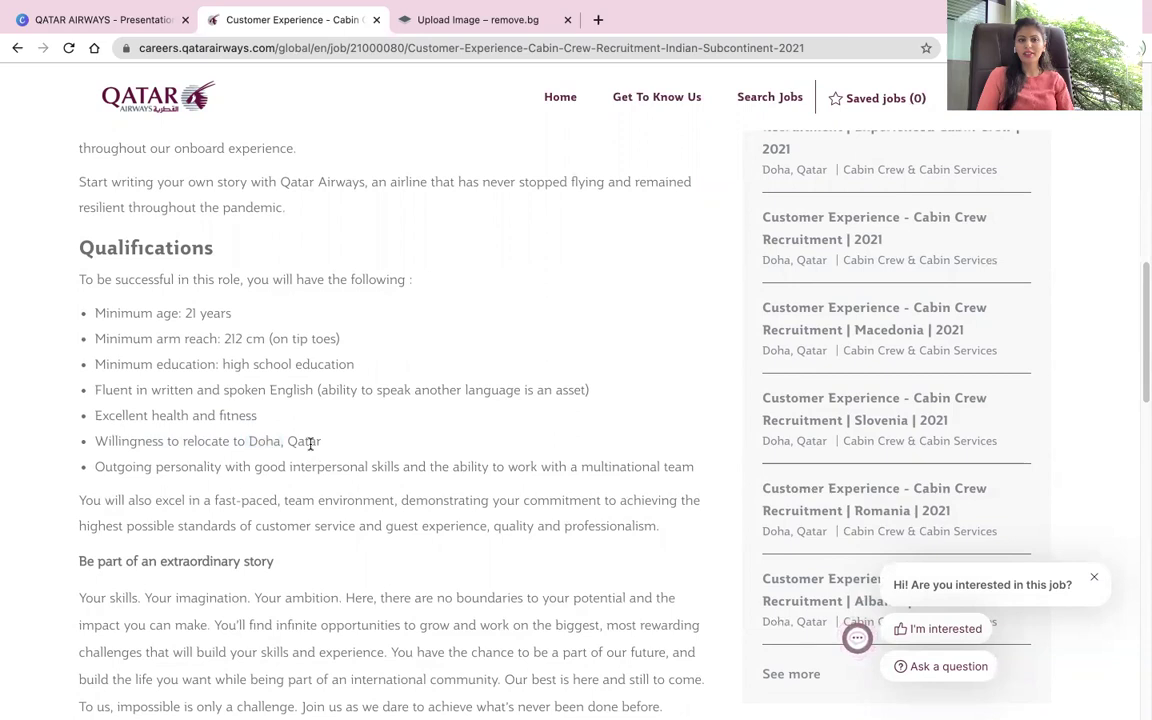
pyautogui.moveTo(97, 466); pyautogui.dragTo(376, 473)
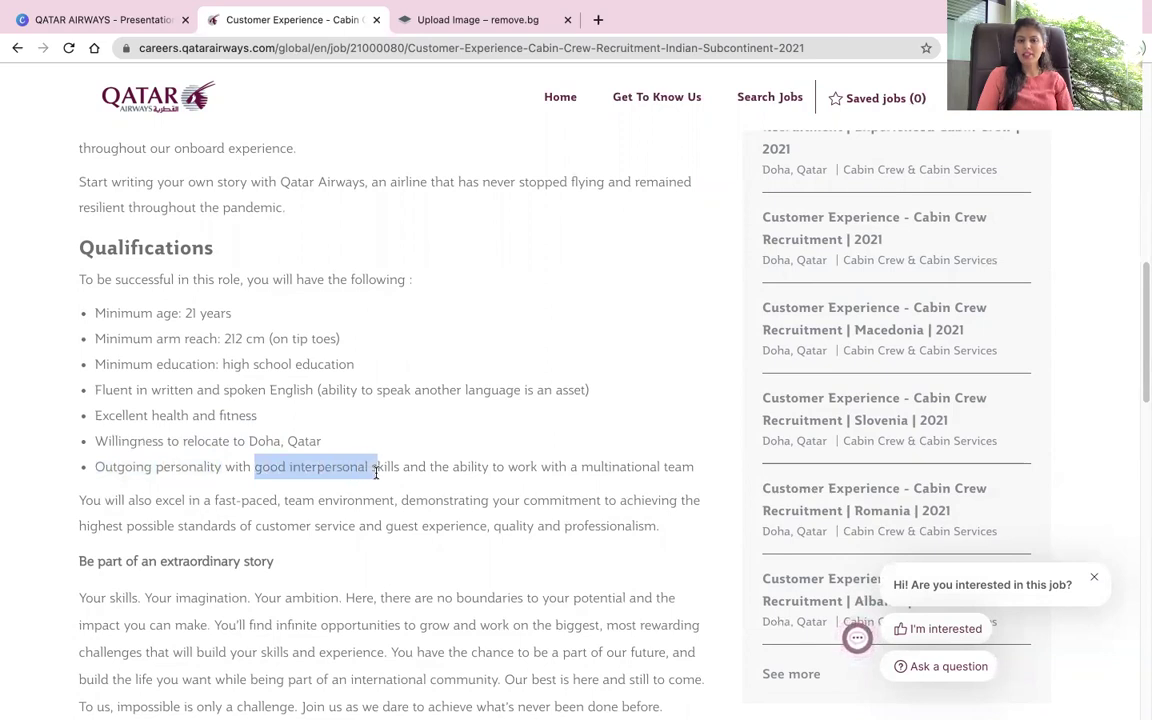
pyautogui.moveTo(490, 467); pyautogui.dragTo(683, 471)
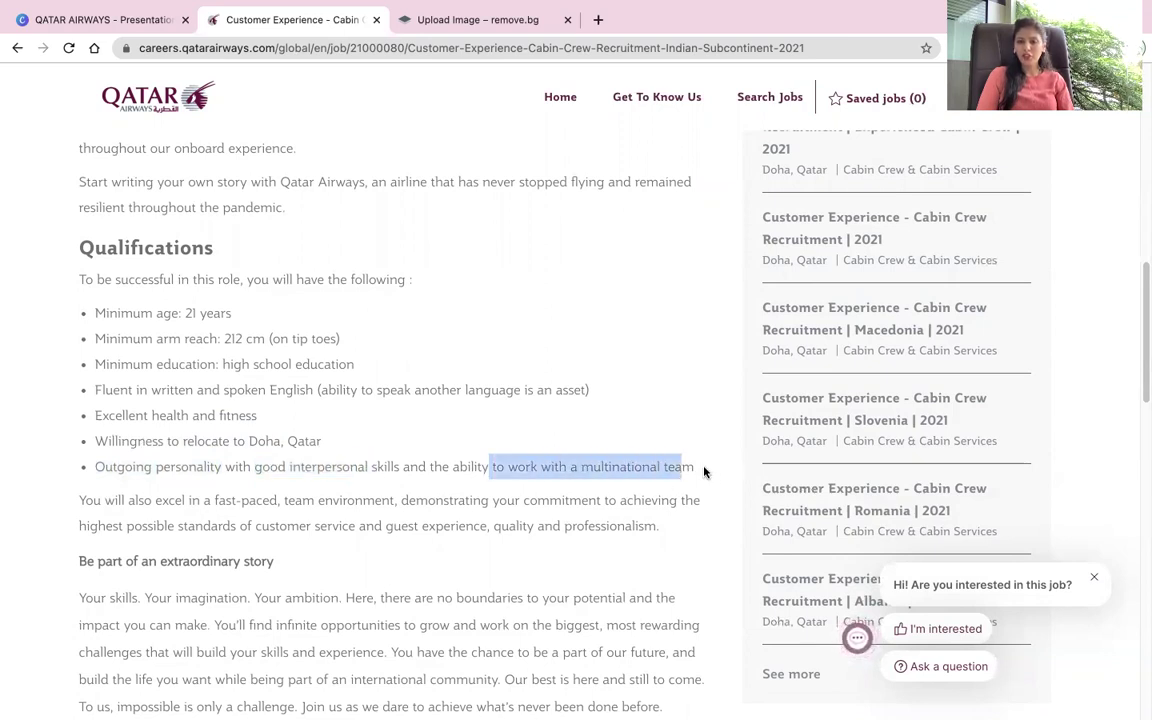
pyautogui.click(701, 470)
pyautogui.moveTo(697, 469); pyautogui.dragTo(90, 465)
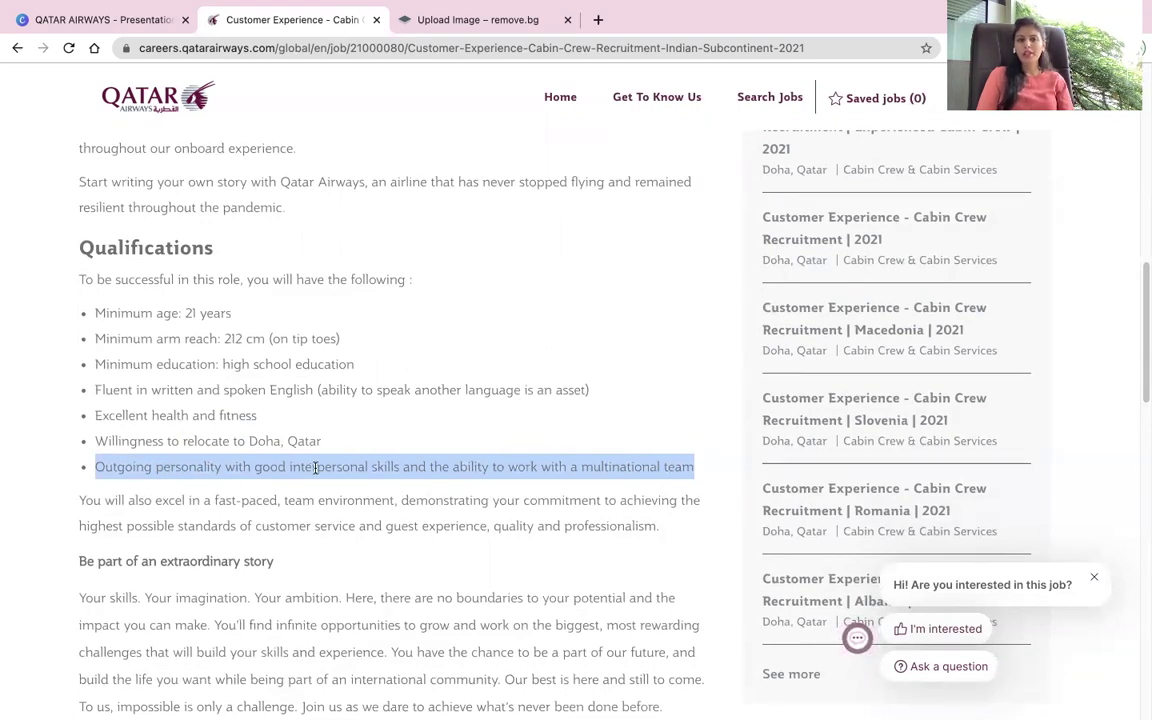
pyautogui.click(262, 467)
pyautogui.moveTo(270, 467); pyautogui.dragTo(396, 467)
pyautogui.moveTo(465, 482); pyautogui.dragTo(660, 482)
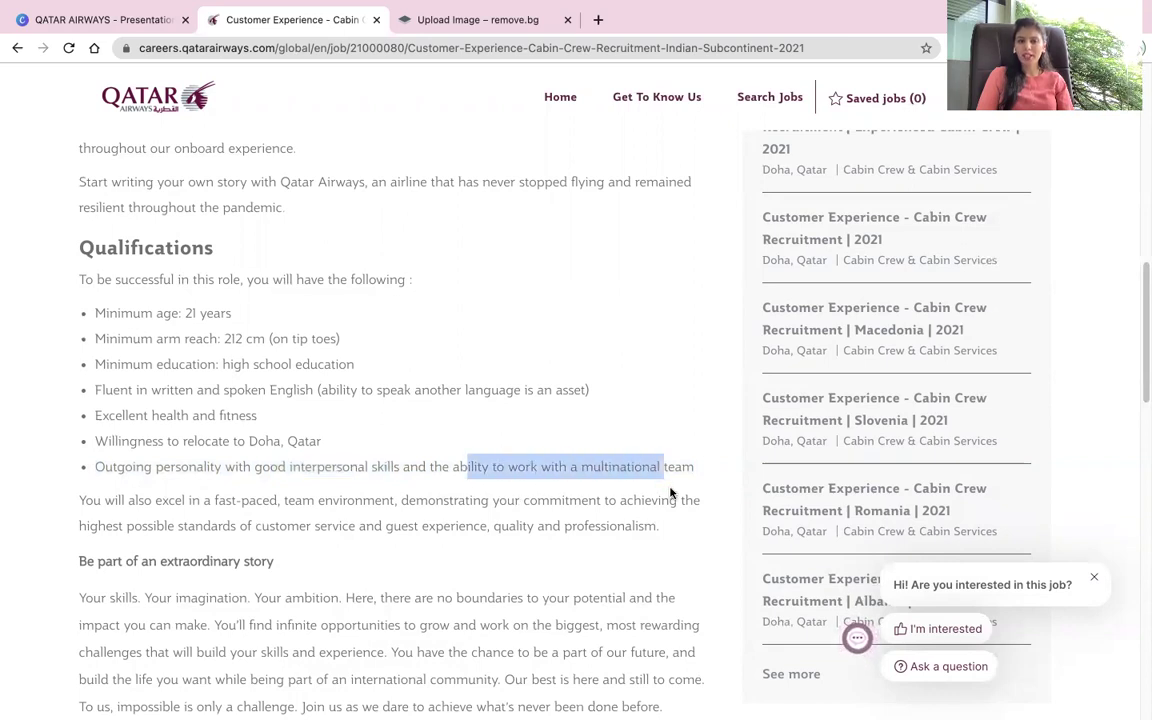
pyautogui.click(671, 492)
pyautogui.moveTo(214, 499); pyautogui.dragTo(588, 502)
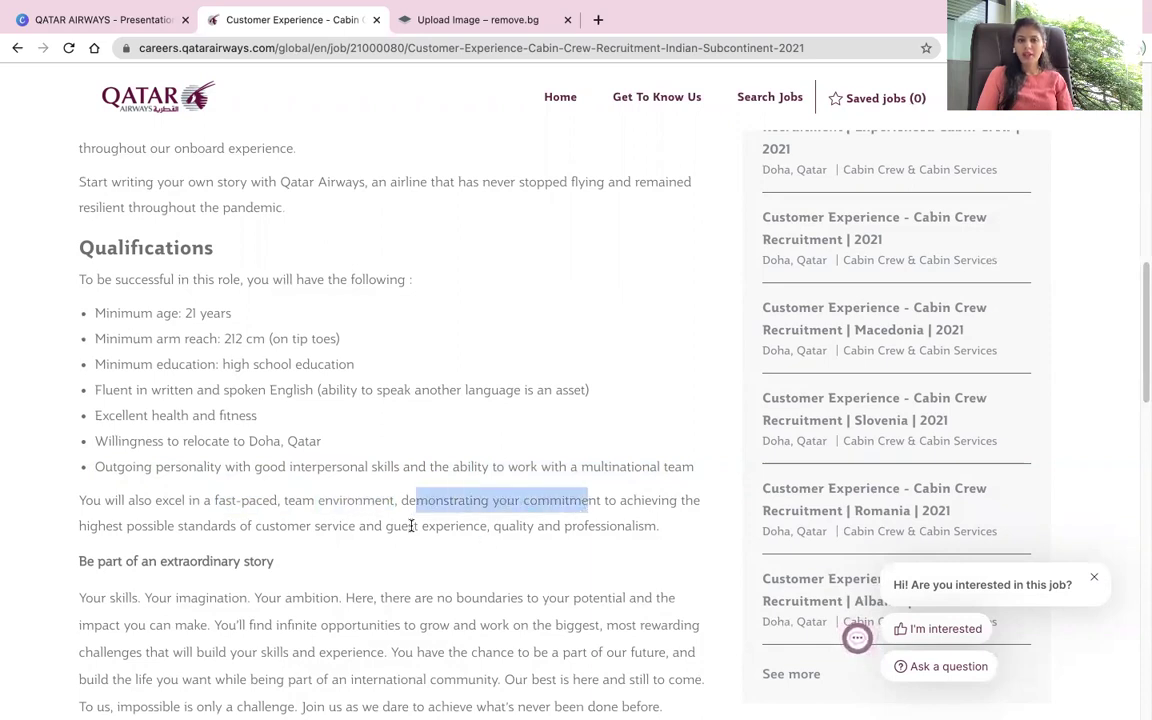
pyautogui.moveTo(279, 526); pyautogui.dragTo(664, 535)
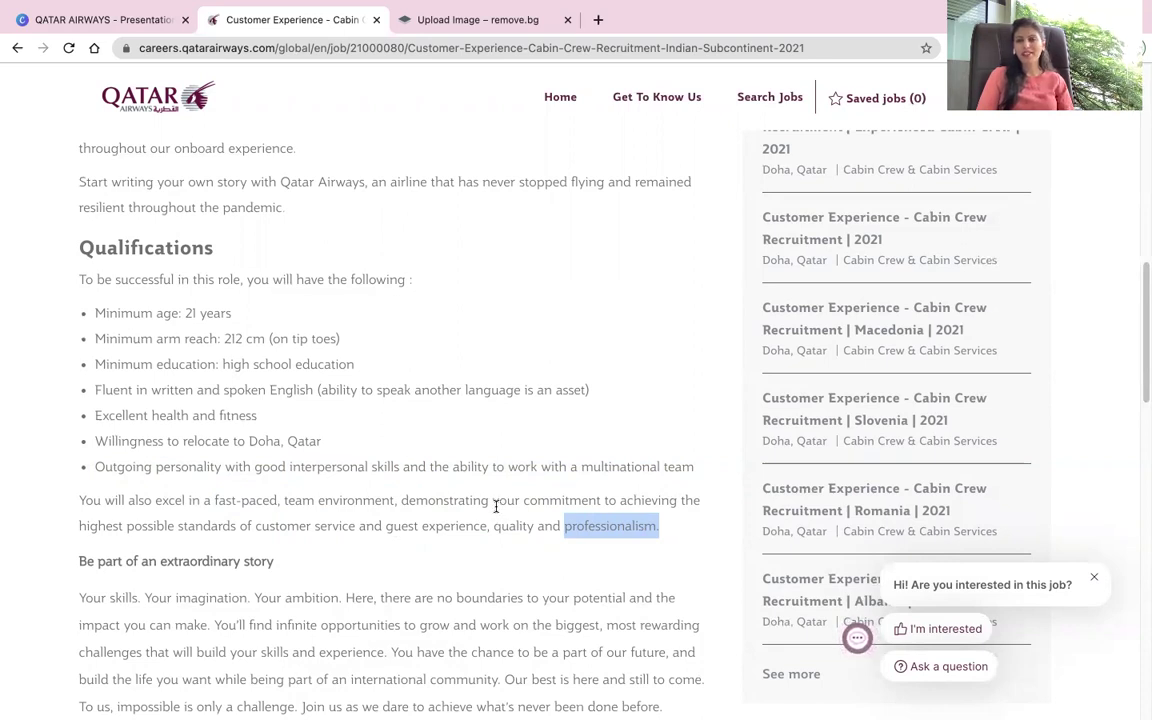
pyautogui.scroll(-1, 494, 518)
pyautogui.scroll(-10, 494, 518)
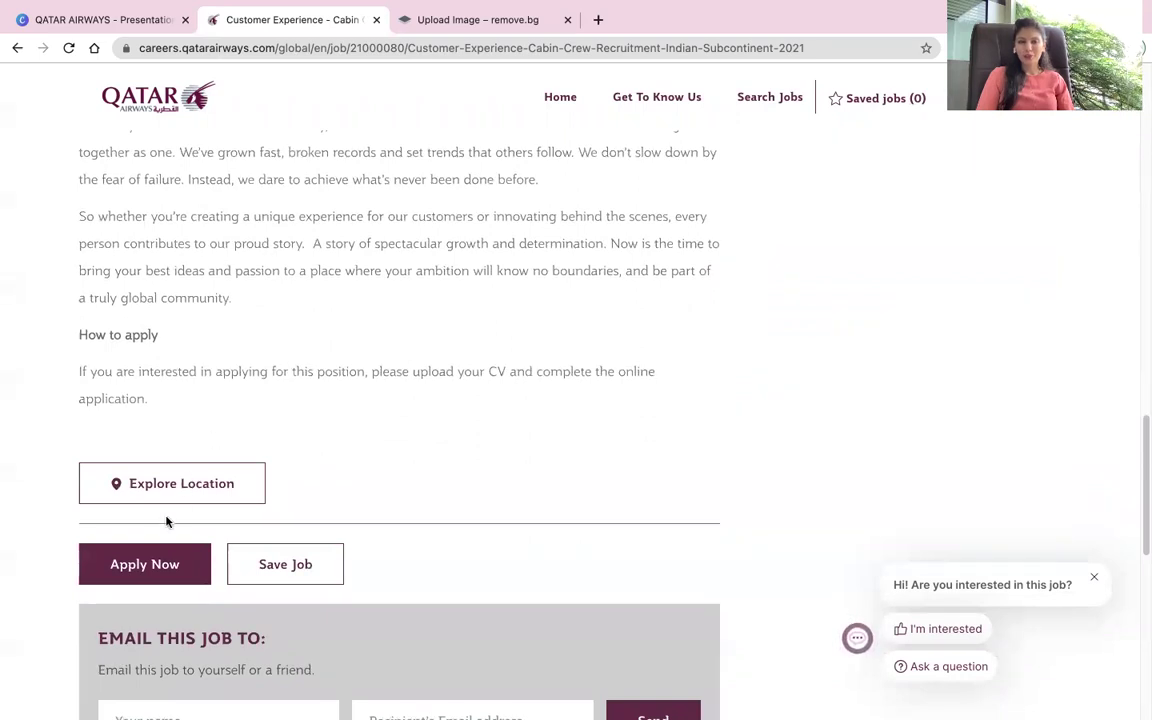
pyautogui.scroll(-3, 287, 452)
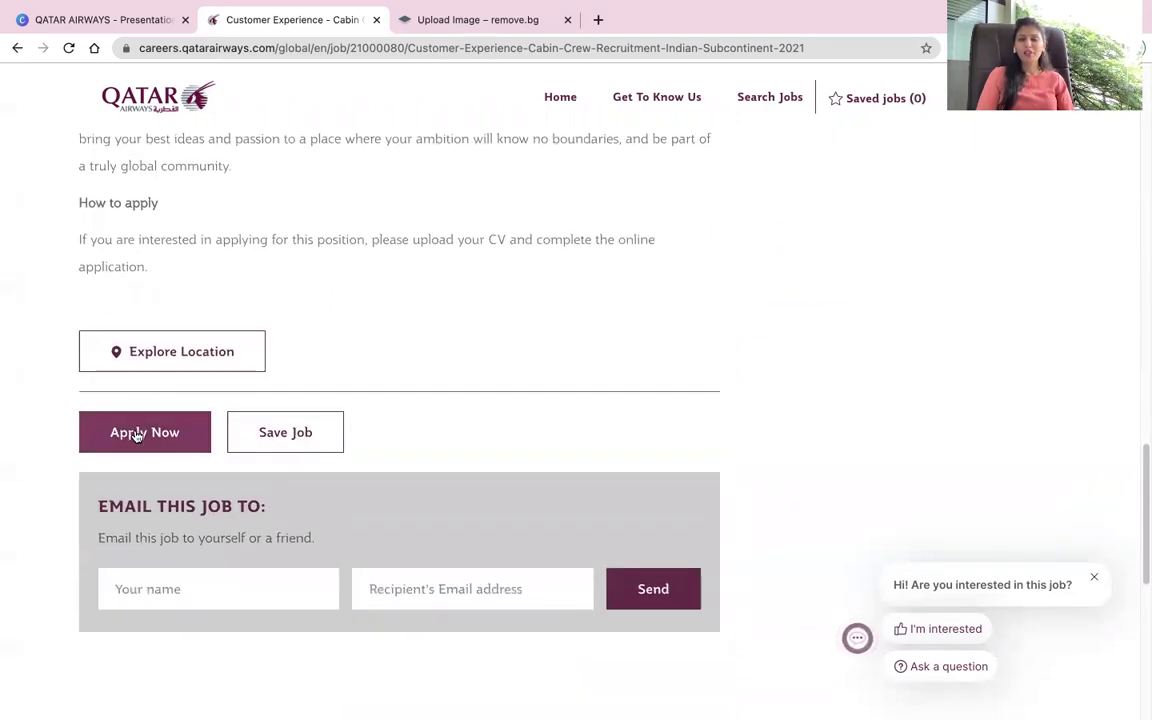
# Step: Start the application, accept the privacy agreement and attach the CV
pyautogui.click(137, 434)
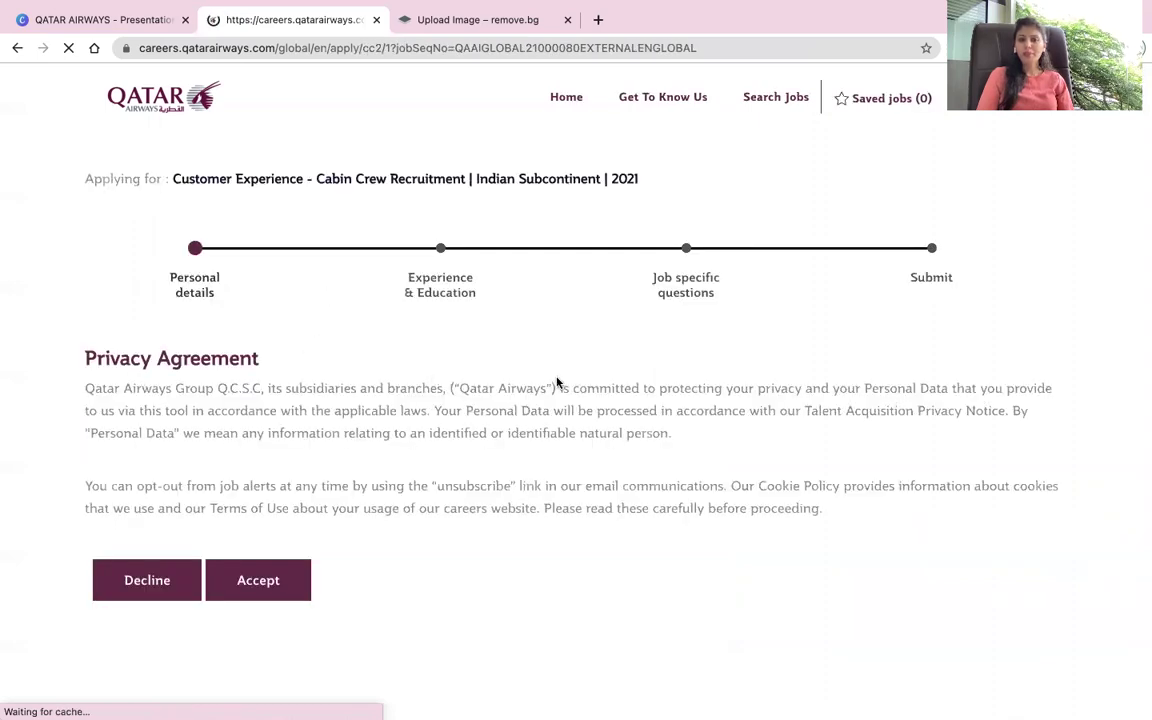
pyautogui.click(270, 580)
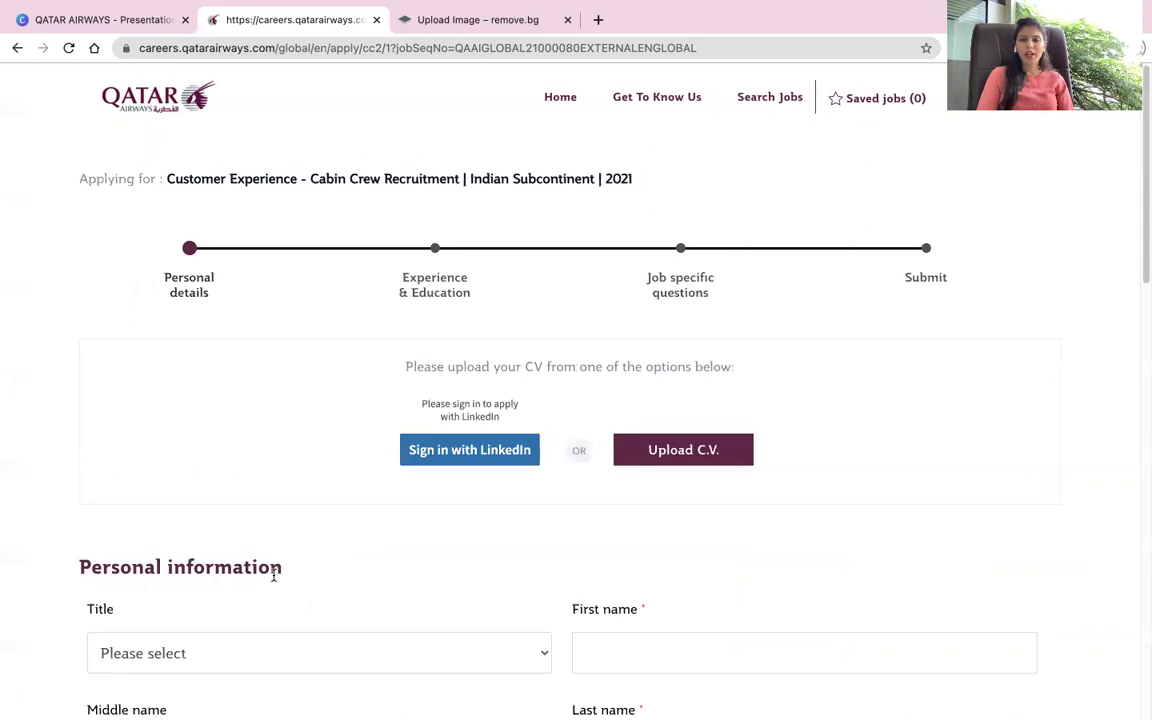
pyautogui.scroll(-2, 262, 481)
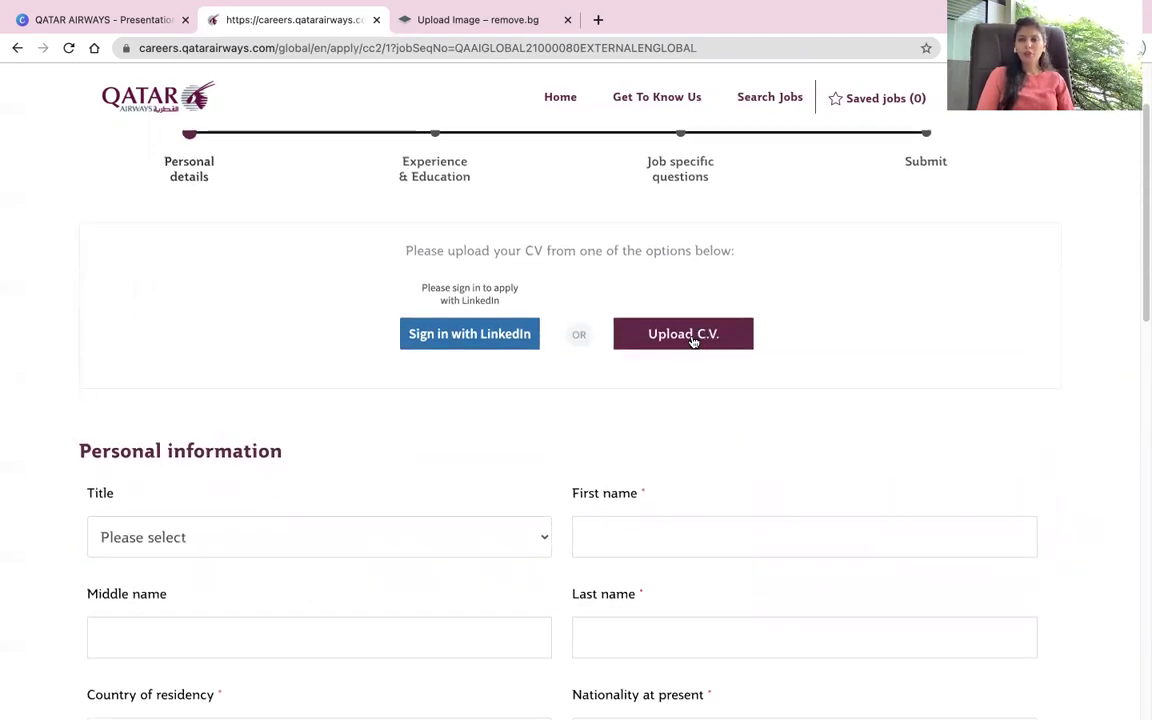
pyautogui.click(692, 338)
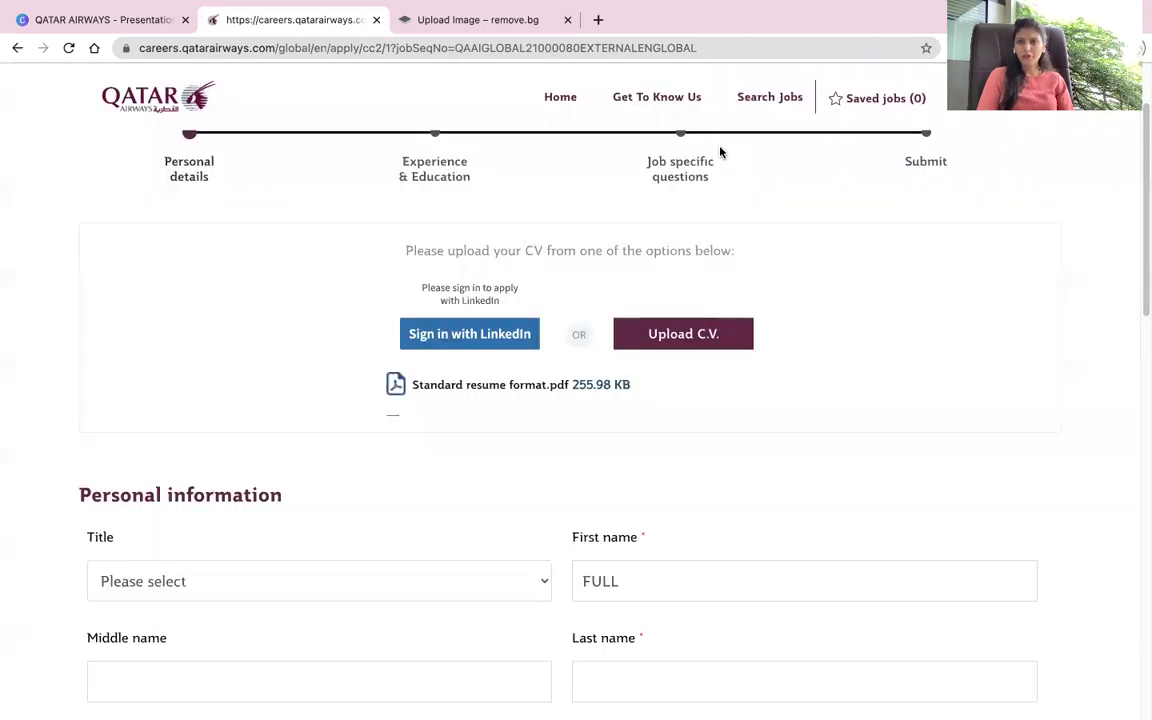
# Step: Set the title to Mrs. and enter the applicant's name
pyautogui.scroll(-2, 599, 505)
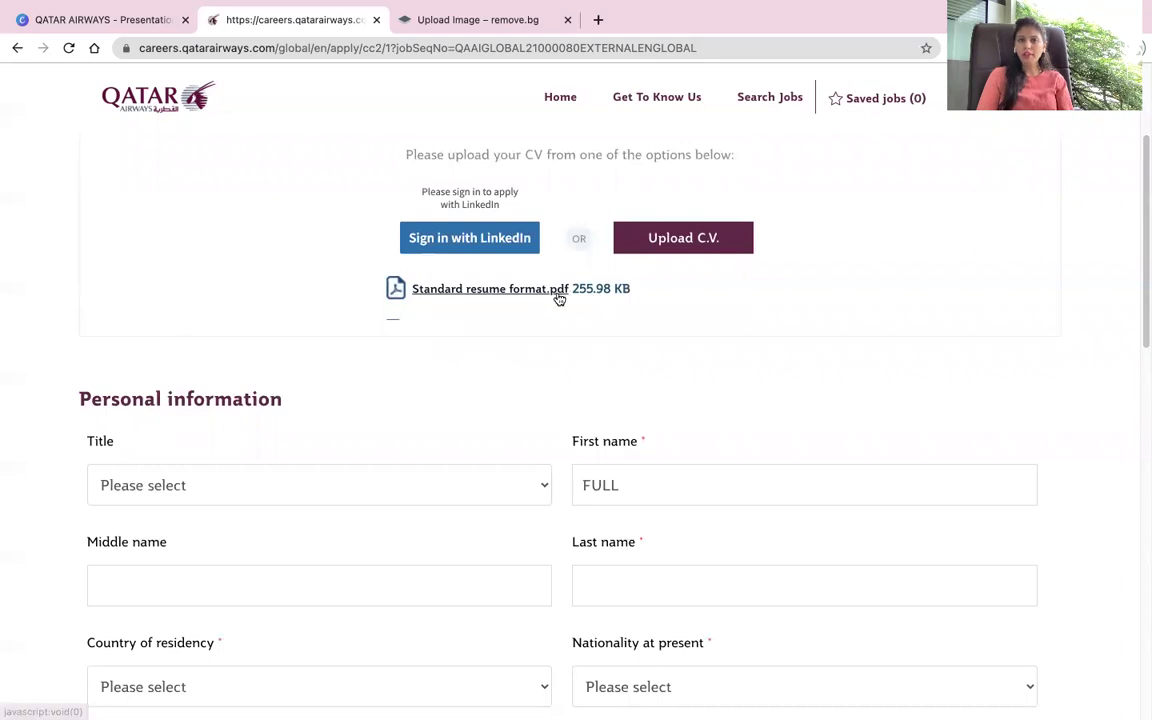
pyautogui.click(255, 472)
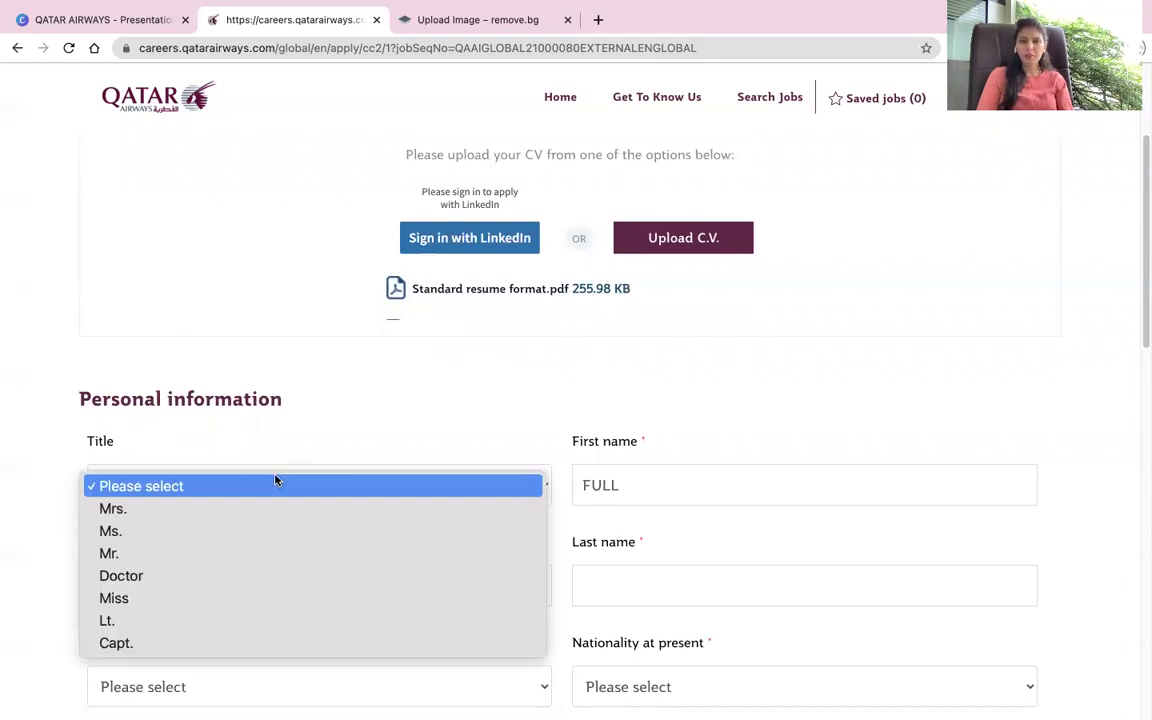
pyautogui.click(138, 510)
pyautogui.click(662, 492)
pyautogui.press('BackSpace')
pyautogui.press('BackSpace')
pyautogui.press('BackSpace')
pyautogui.press('BackSpace')
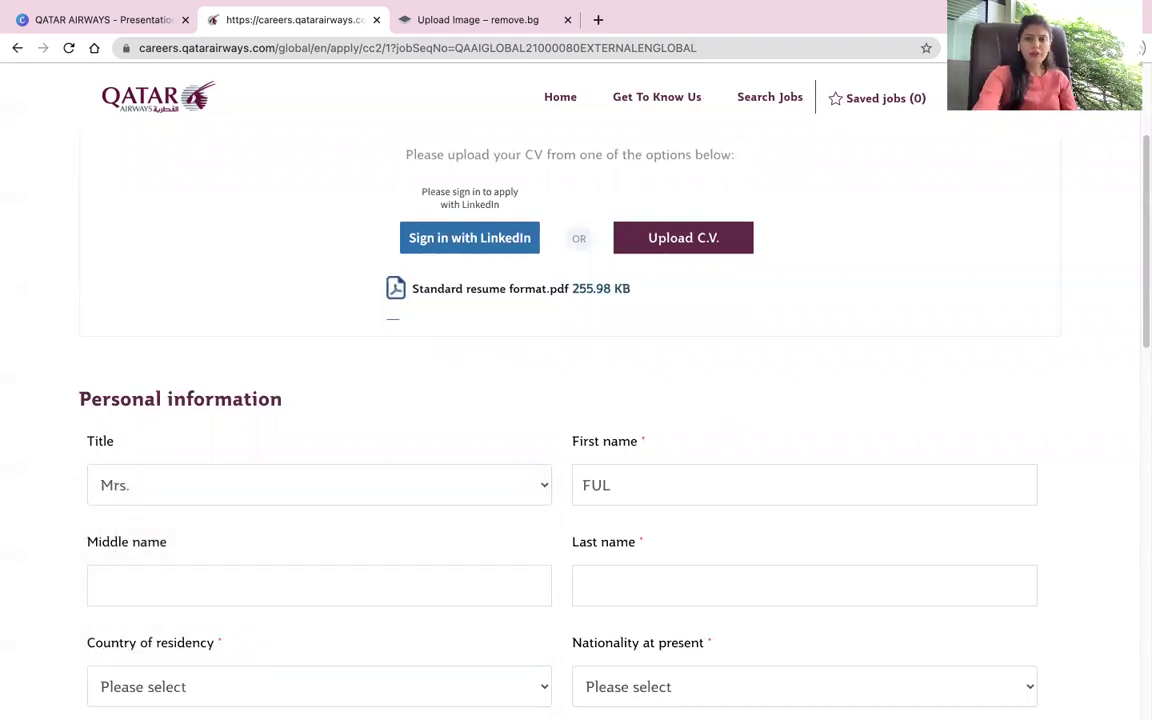
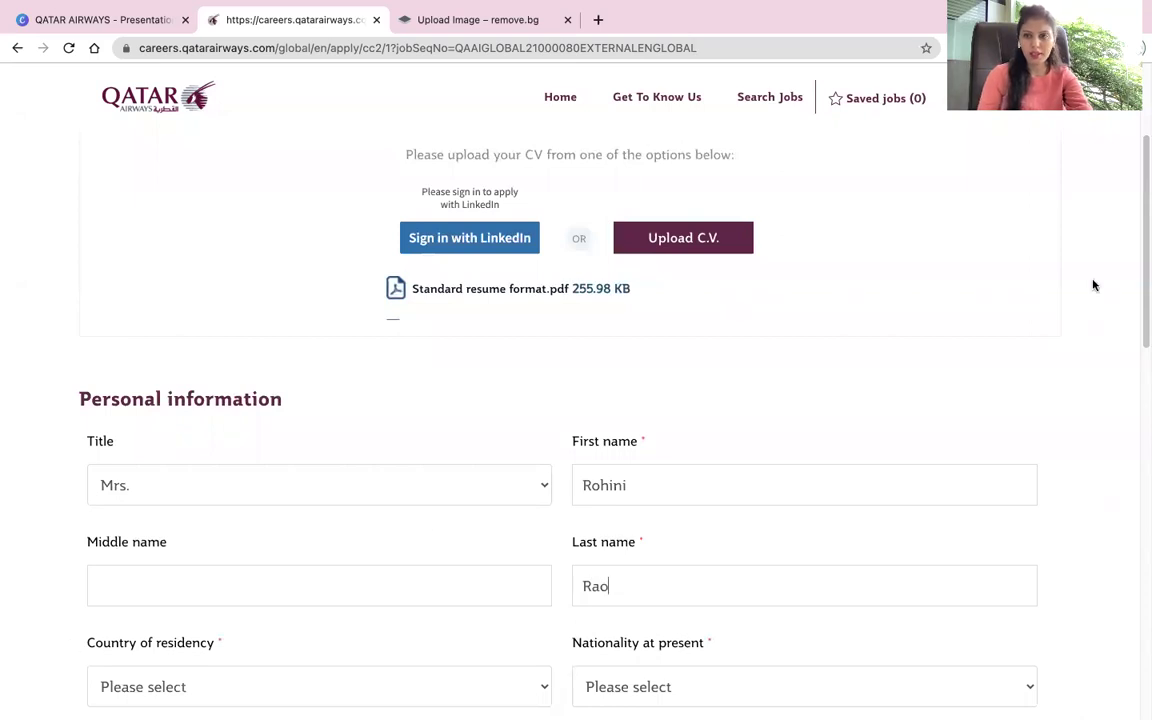
# Step: Set country of residency to India and nationality to Indian
pyautogui.scroll(-2, 787, 408)
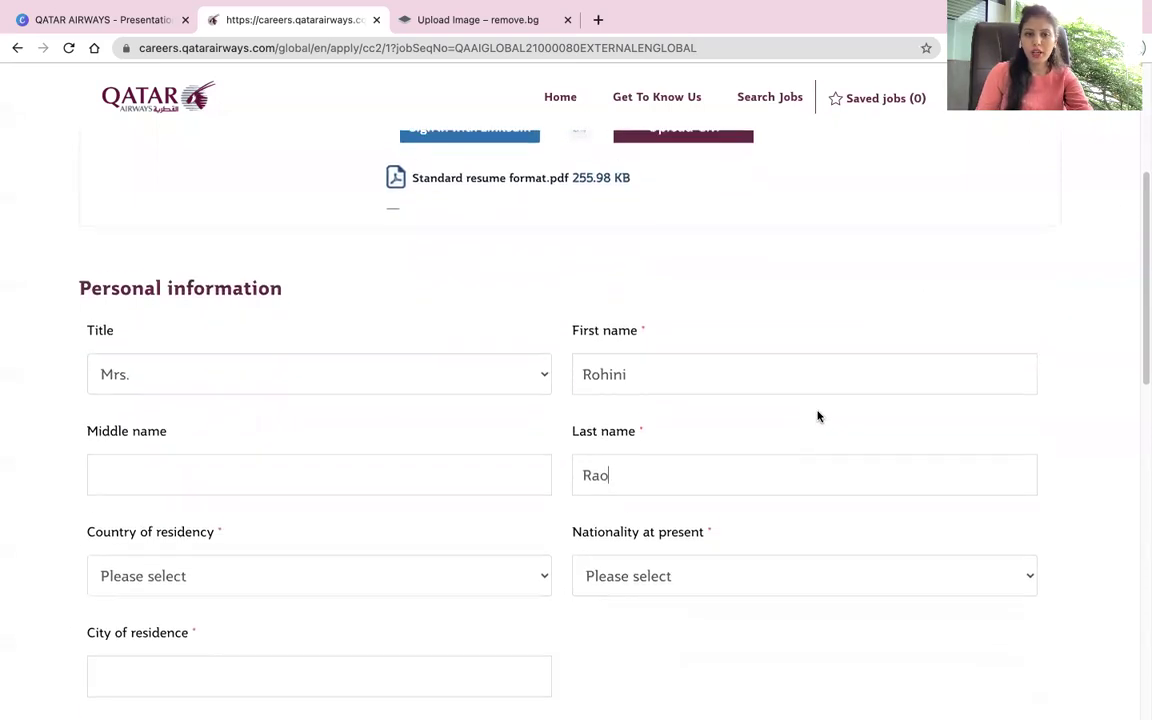
pyautogui.click(384, 565)
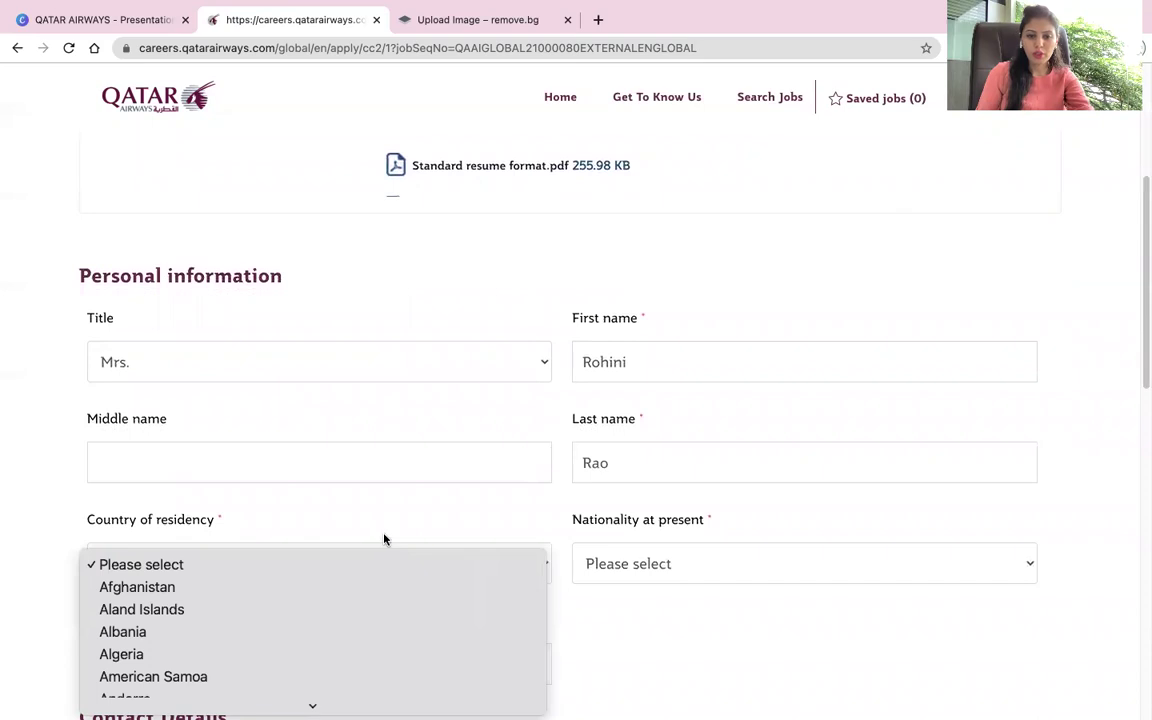
pyautogui.scroll(-15, 388, 540)
pyautogui.scroll(-1, 305, 618)
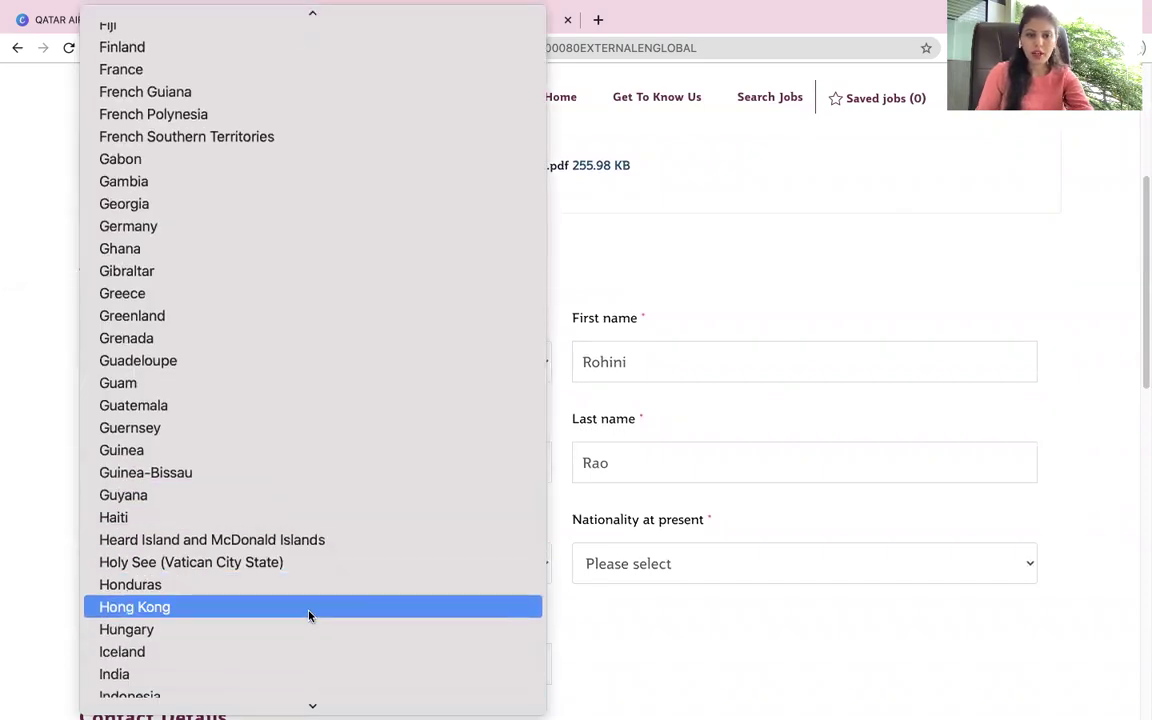
pyautogui.click(257, 677)
pyautogui.click(715, 568)
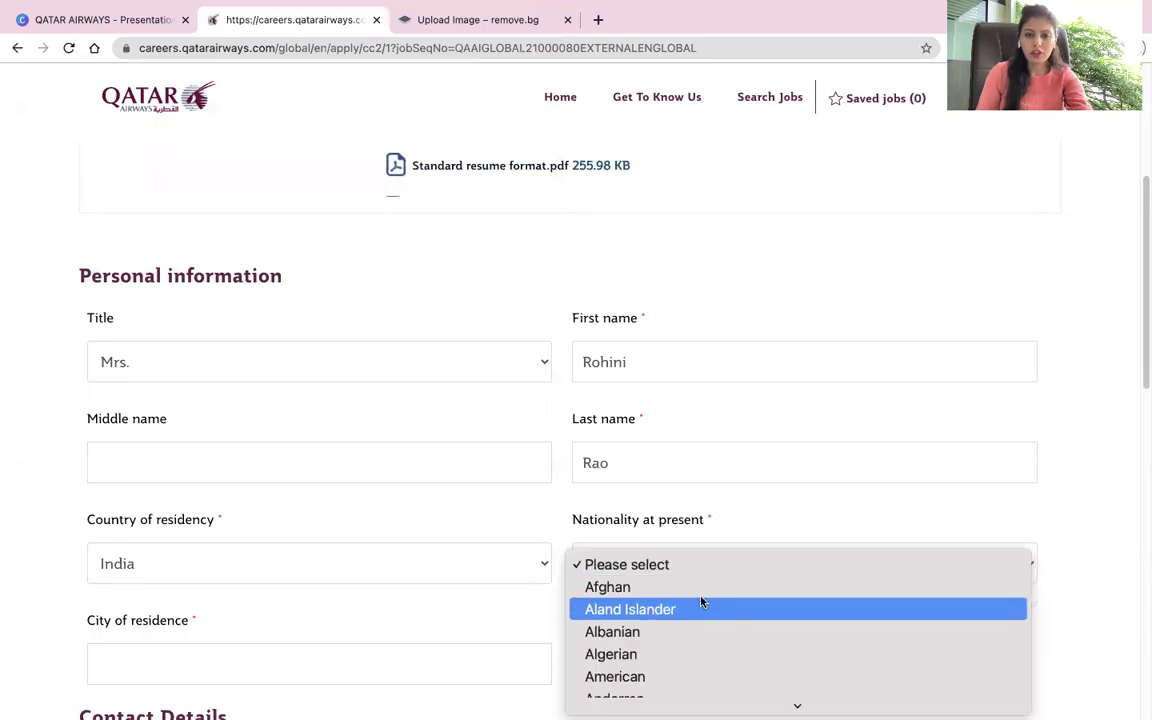
pyautogui.scroll(-15, 699, 604)
pyautogui.scroll(-2, 698, 607)
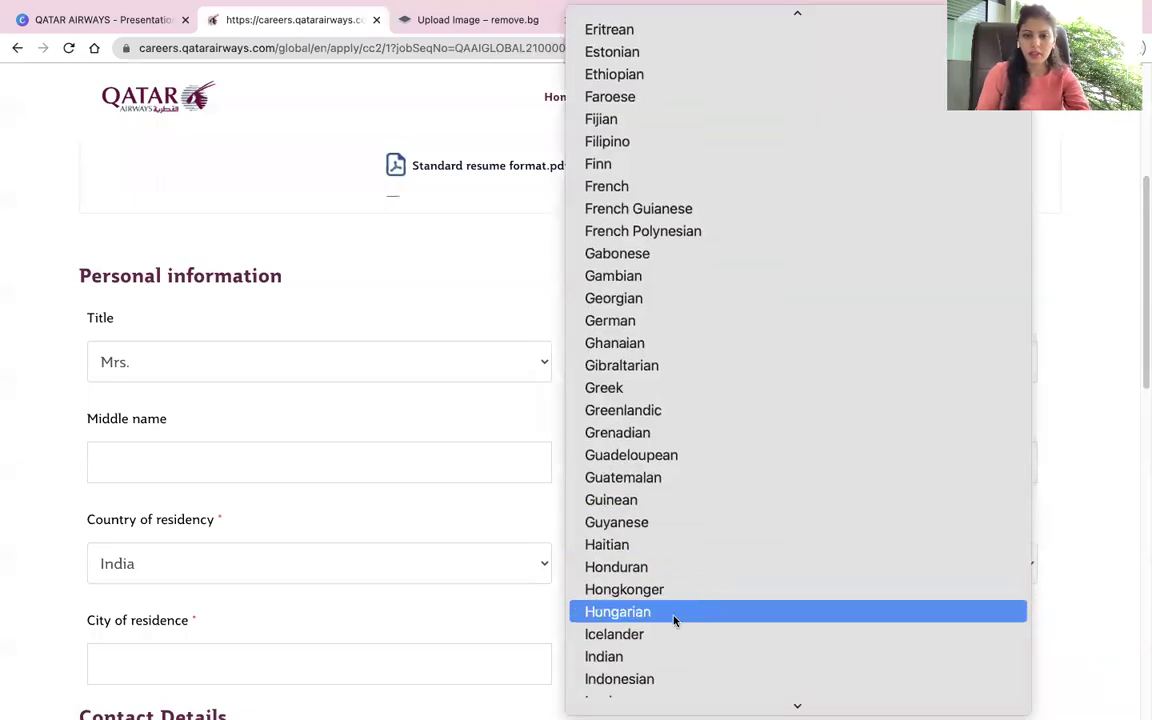
pyautogui.click(663, 657)
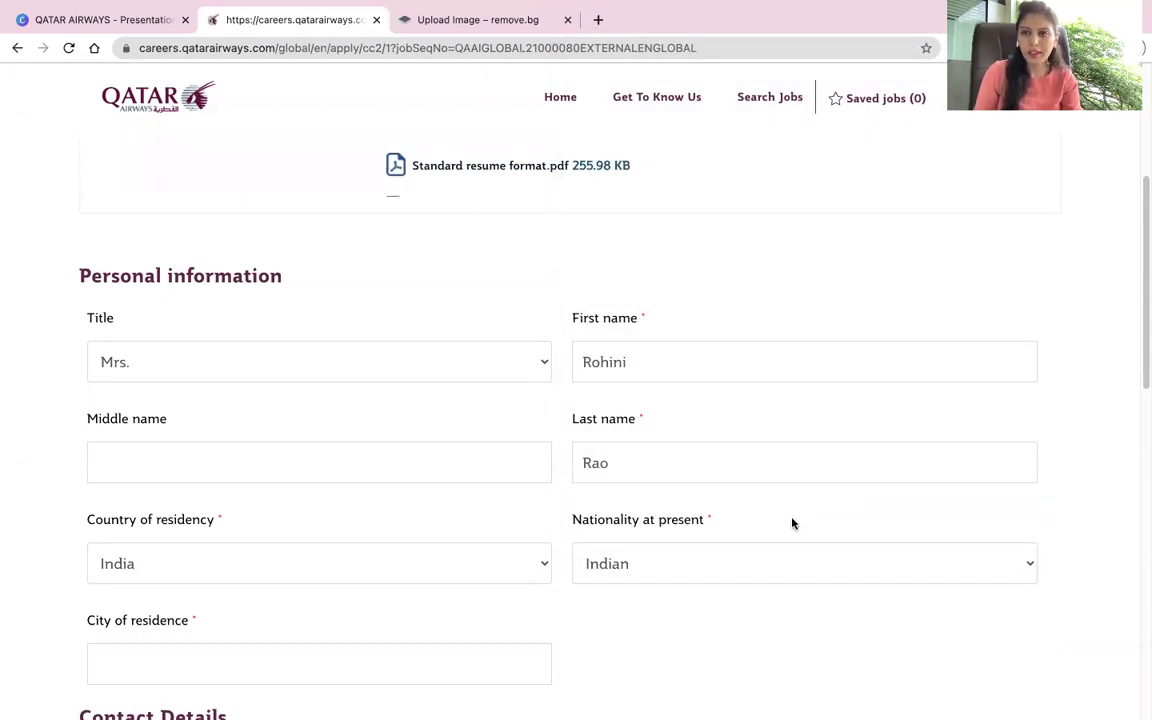
# Step: Choose BENGALURU as the city of residence
pyautogui.scroll(-2, 786, 340)
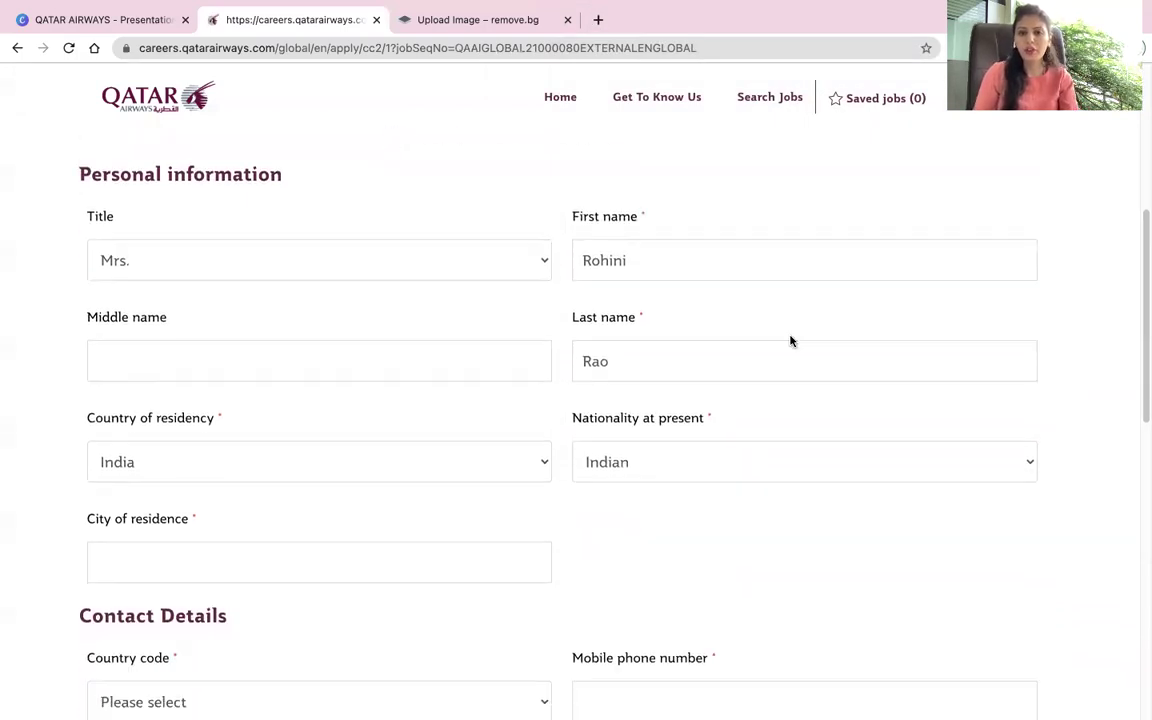
pyautogui.scroll(-1, 805, 329)
pyautogui.scroll(-3, 517, 336)
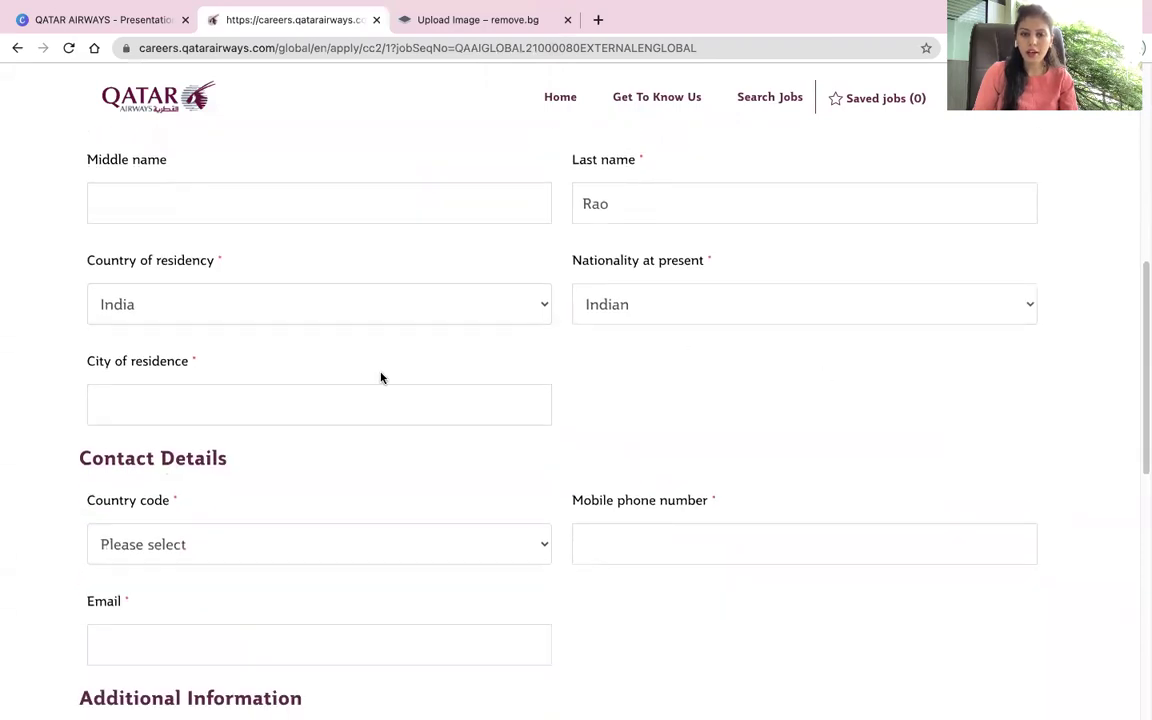
pyautogui.click(364, 405)
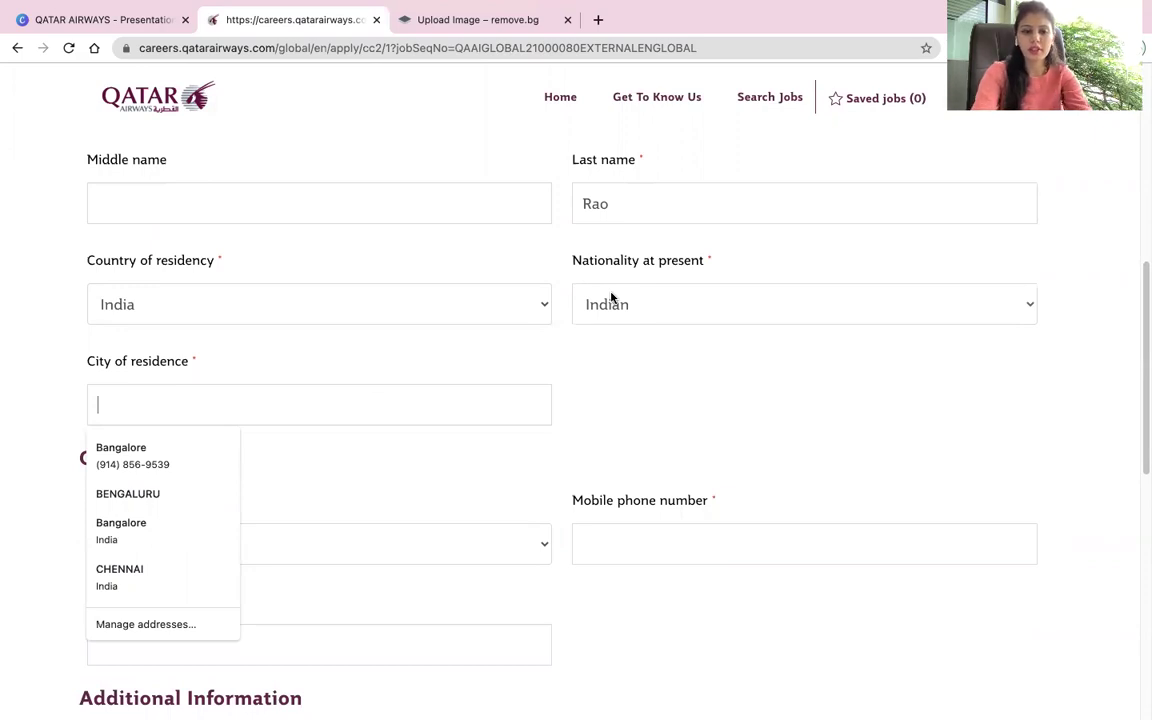
pyautogui.write('Be')
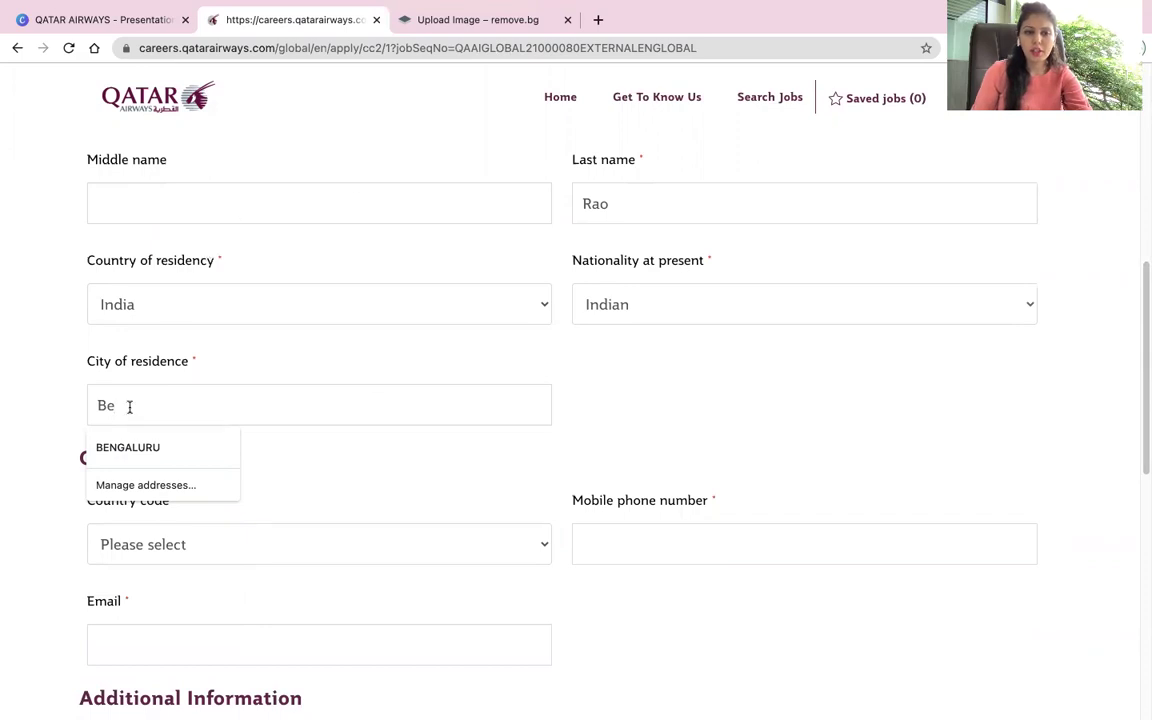
pyautogui.click(175, 447)
pyautogui.scroll(-1, 386, 455)
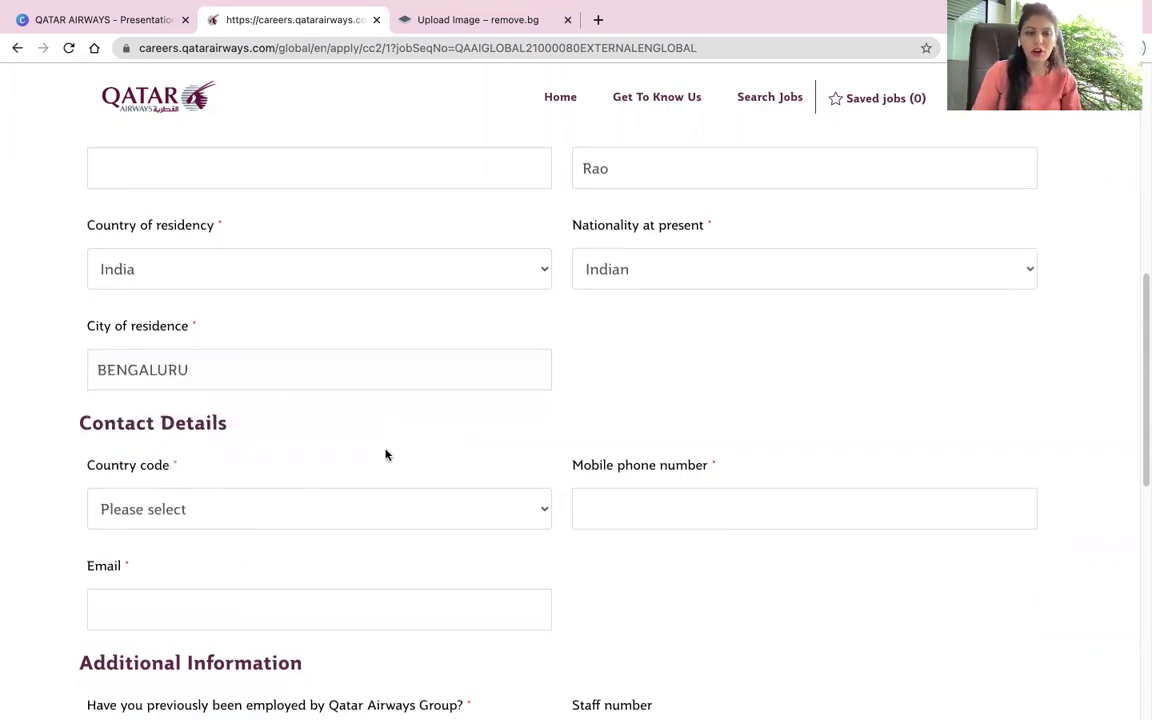
pyautogui.click(256, 508)
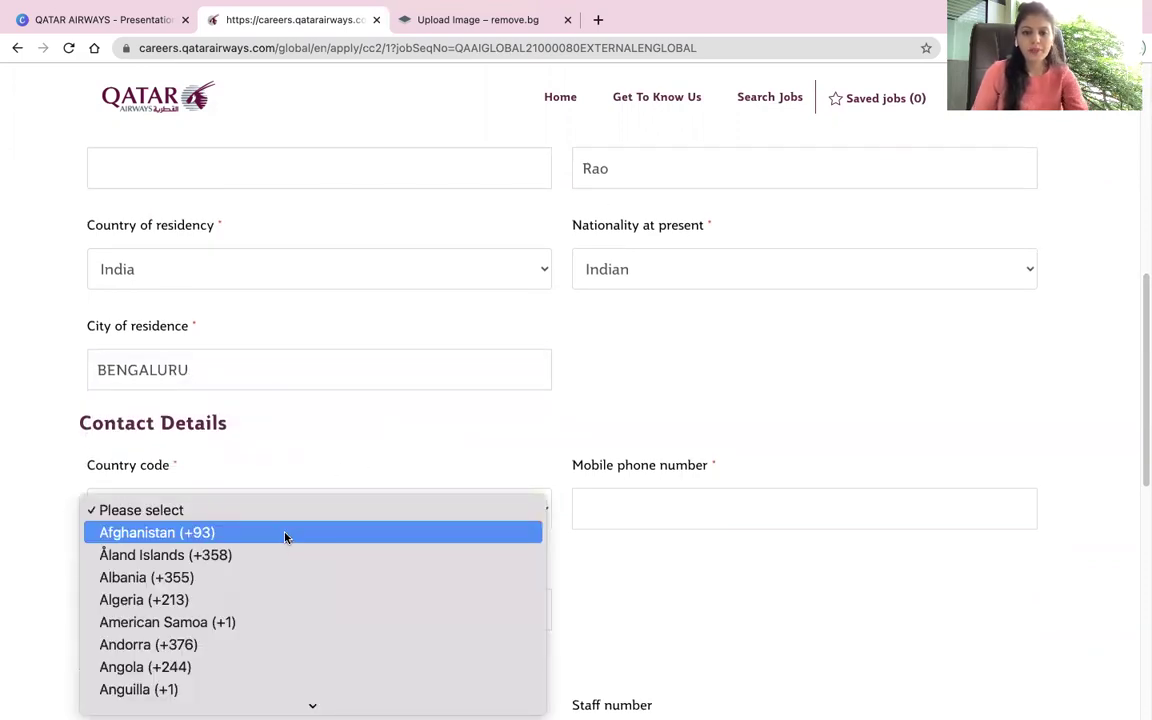
# Step: Set the country code to India (+91) and enter the applicant's mobile number
pyautogui.press('i')
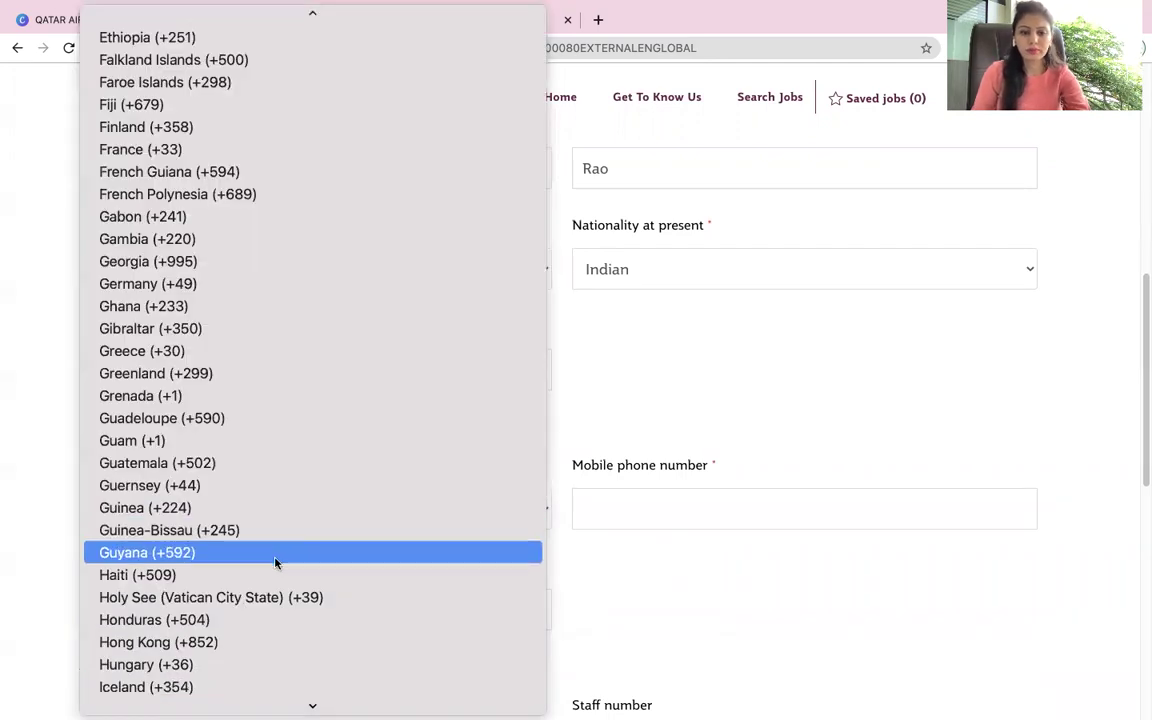
pyautogui.scroll(-10, 250, 568)
pyautogui.scroll(-5, 218, 578)
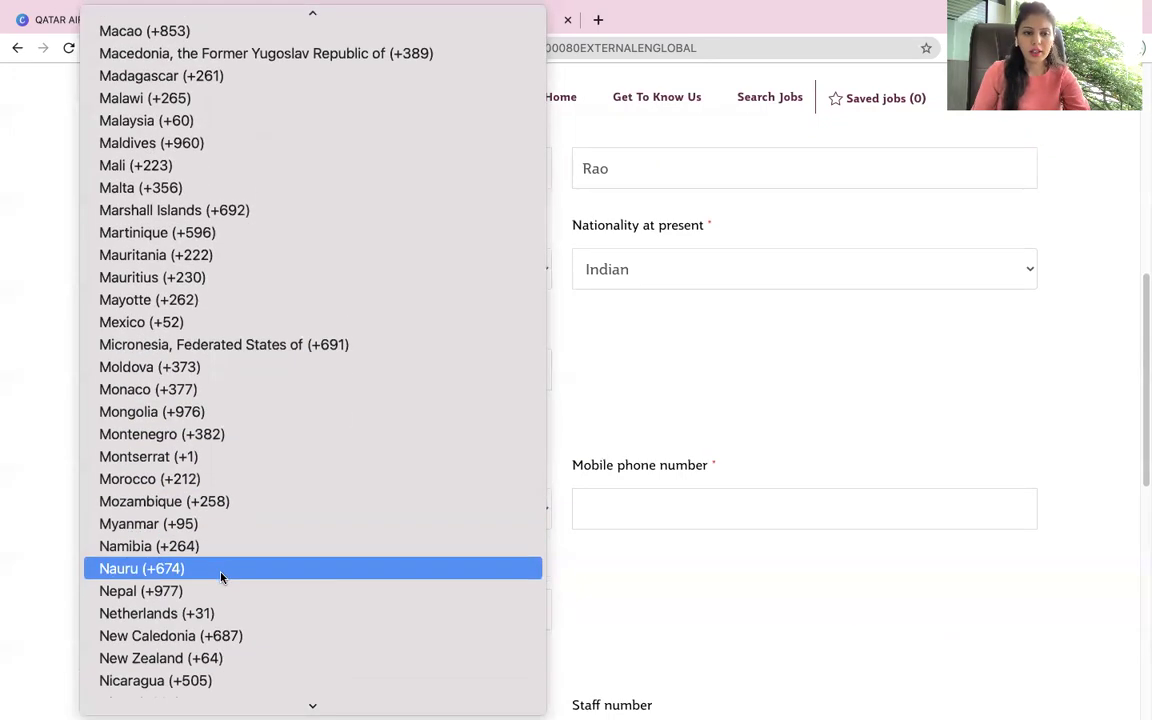
pyautogui.scroll(5, 222, 580)
pyautogui.scroll(10, 226, 590)
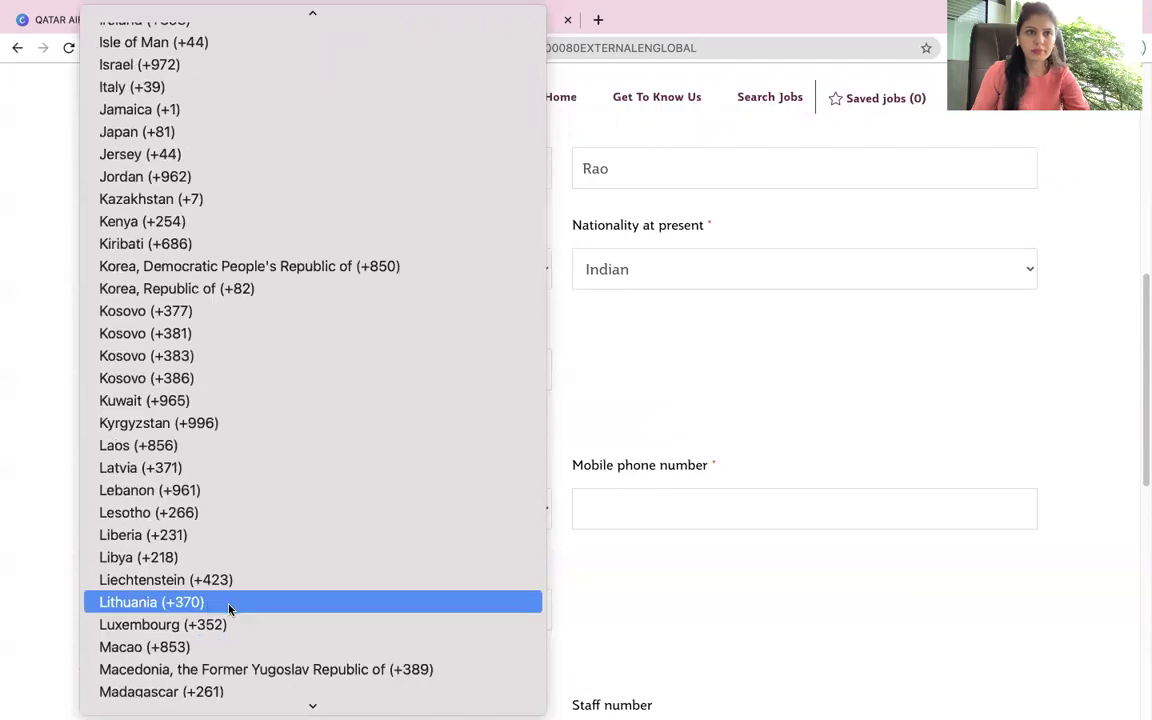
pyautogui.click(397, 110)
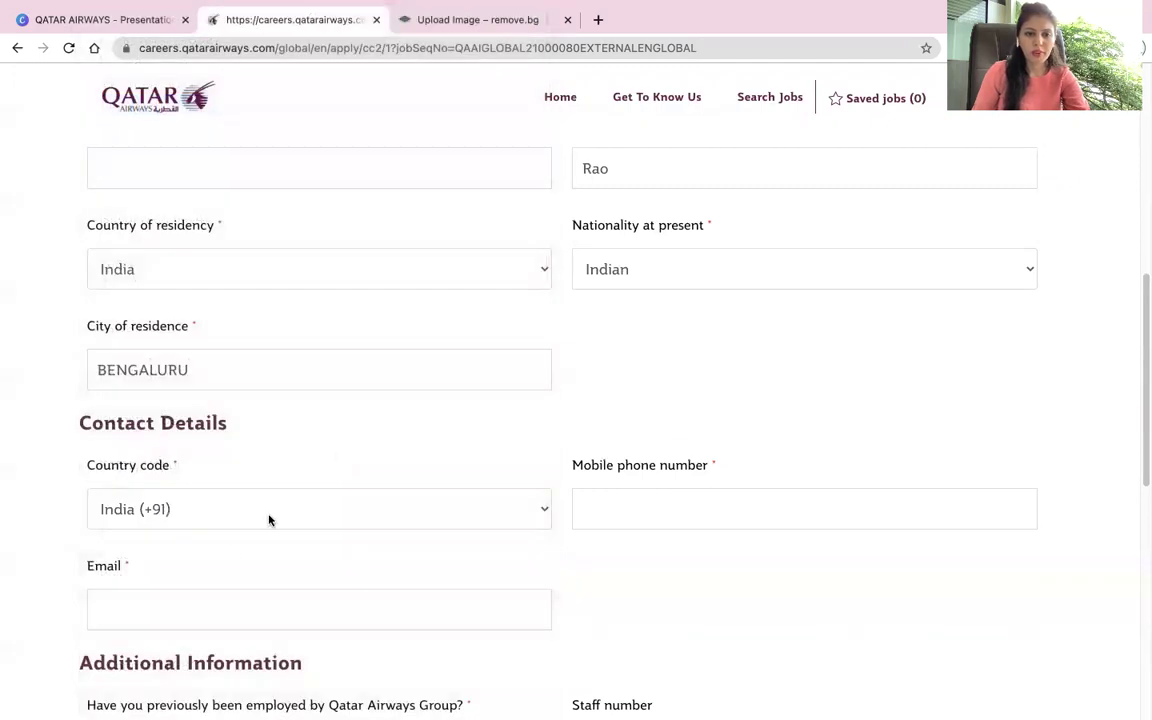
pyautogui.click(232, 516)
pyautogui.click(669, 604)
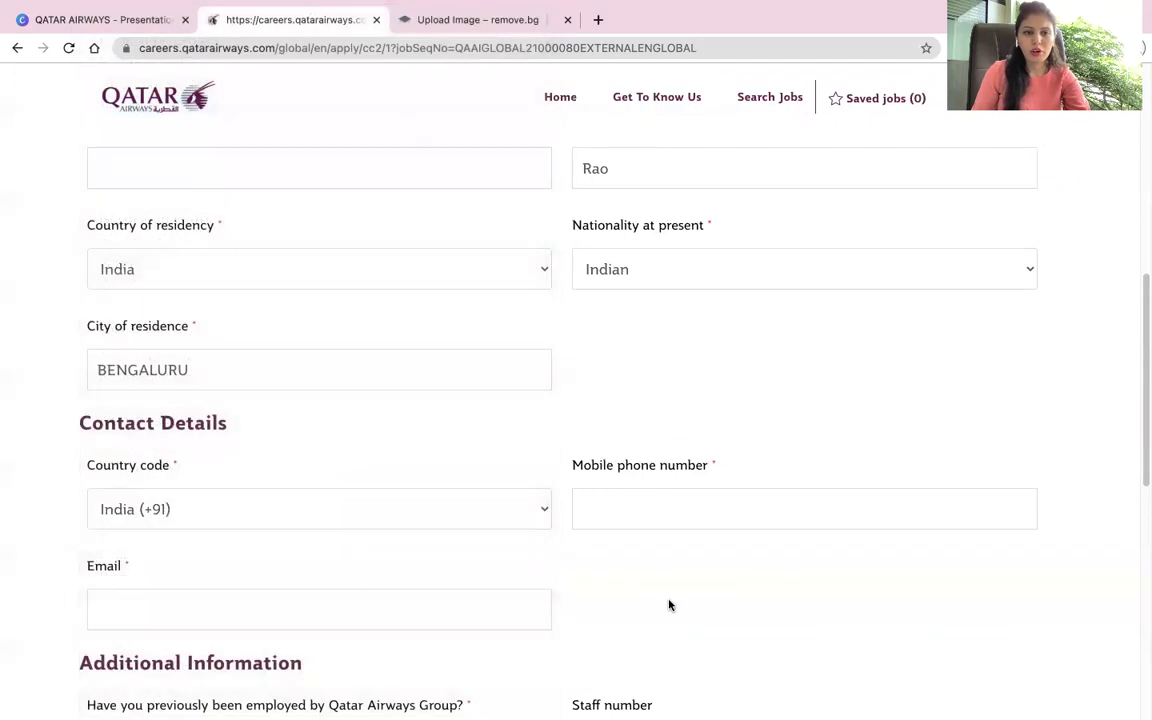
pyautogui.click(620, 512)
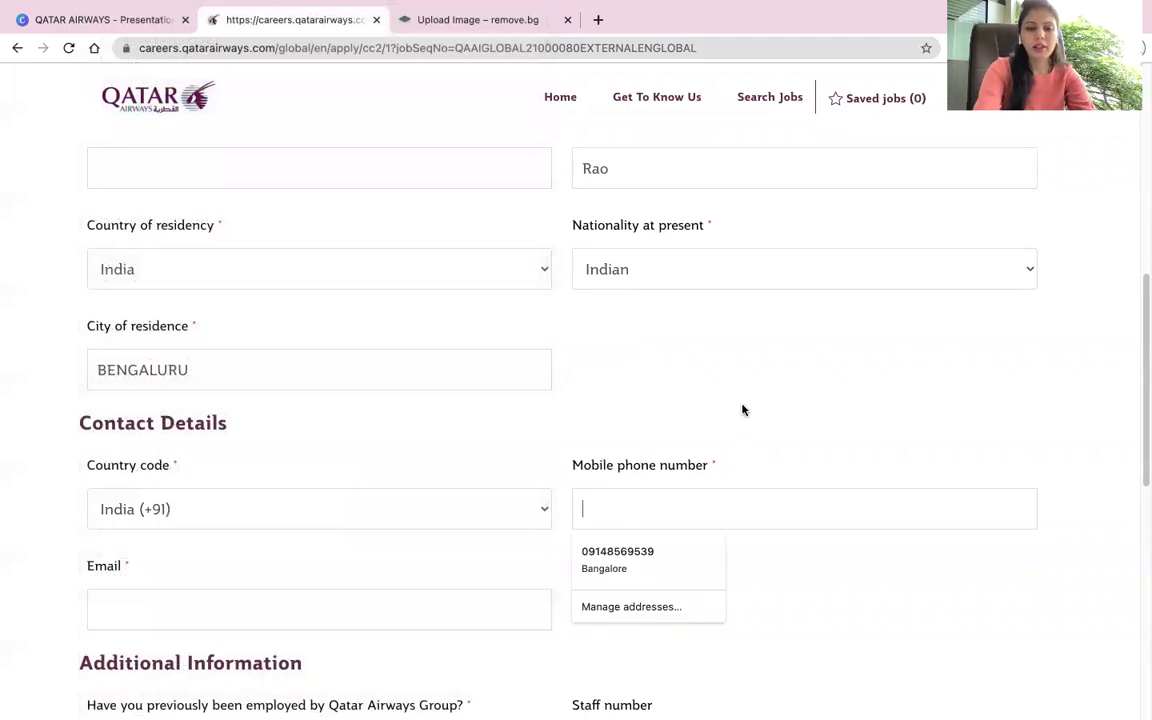
pyautogui.write('7')
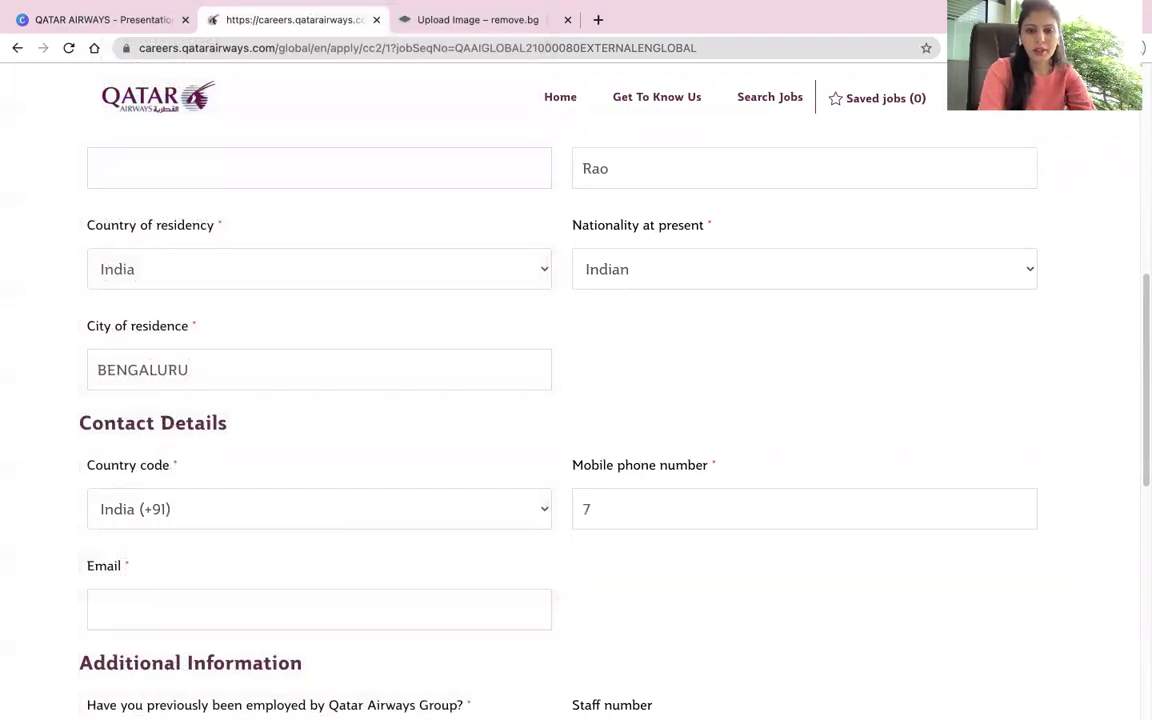
pyautogui.write('010000000')
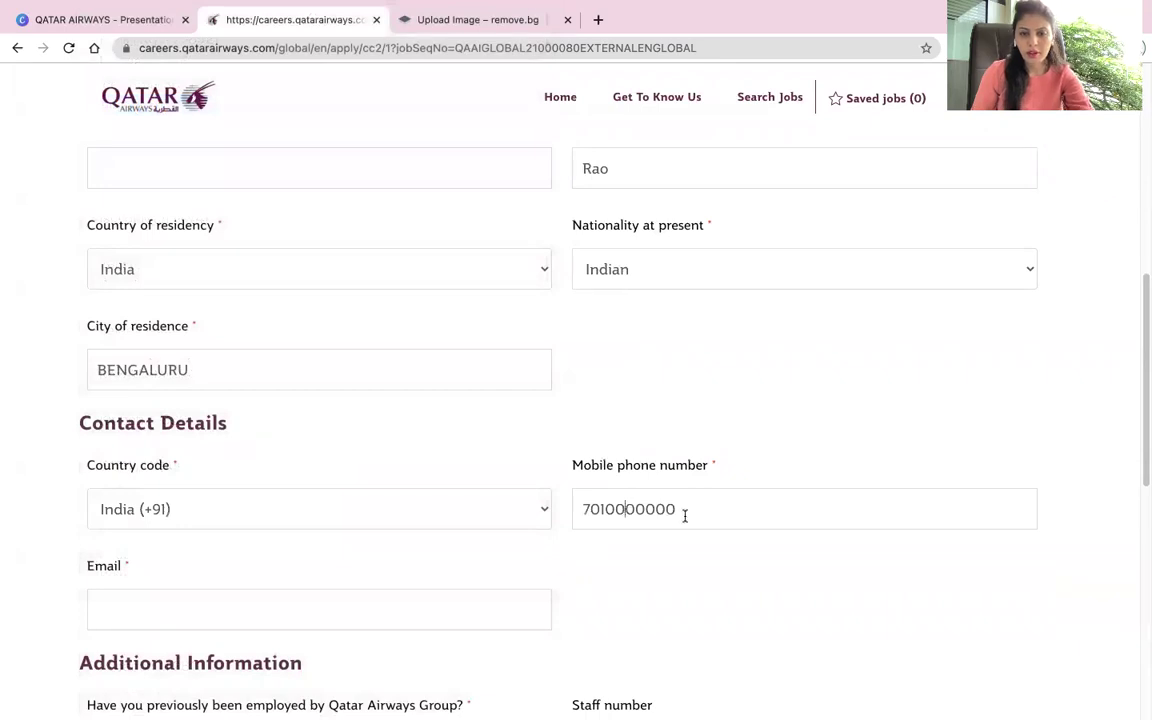
# Step: Fill in the applicant's e-mail address, correcting the typos in the domain
pyautogui.scroll(-3, 685, 512)
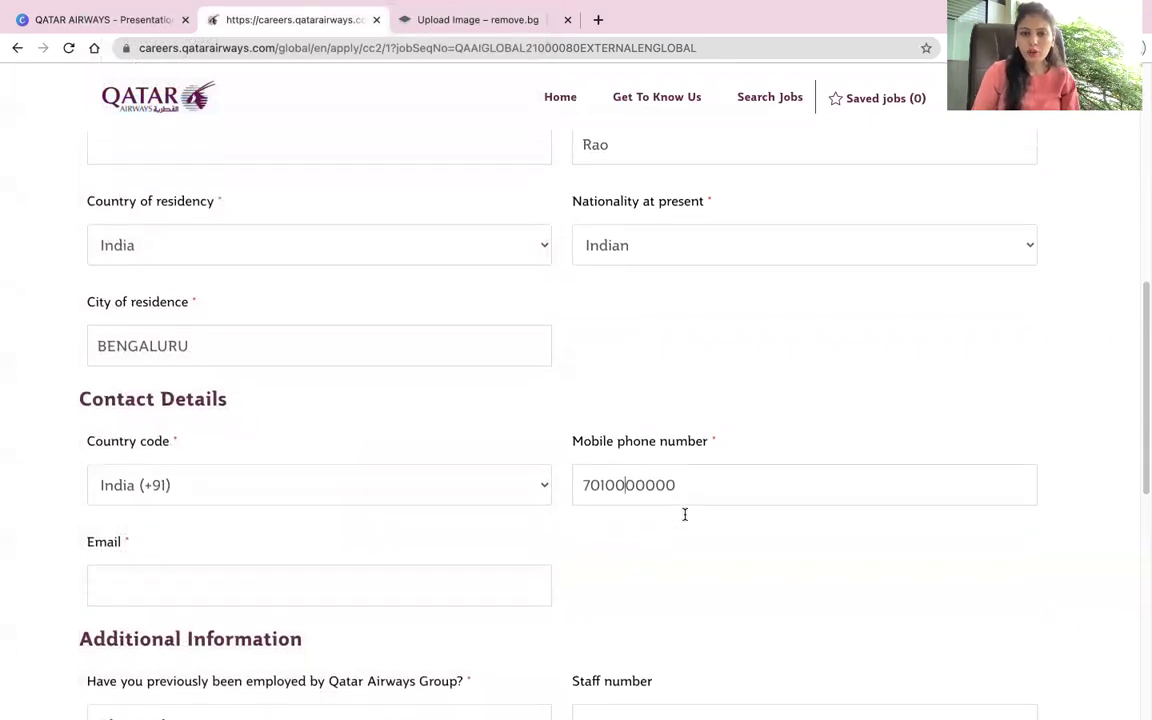
pyautogui.click(233, 469)
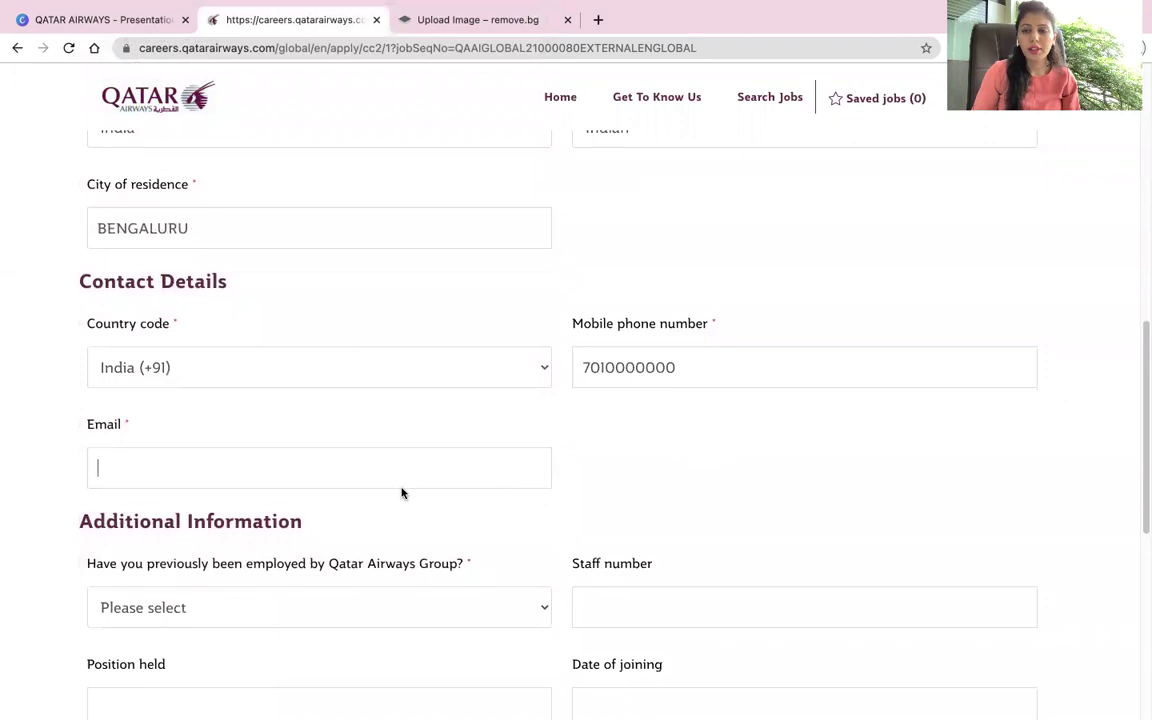
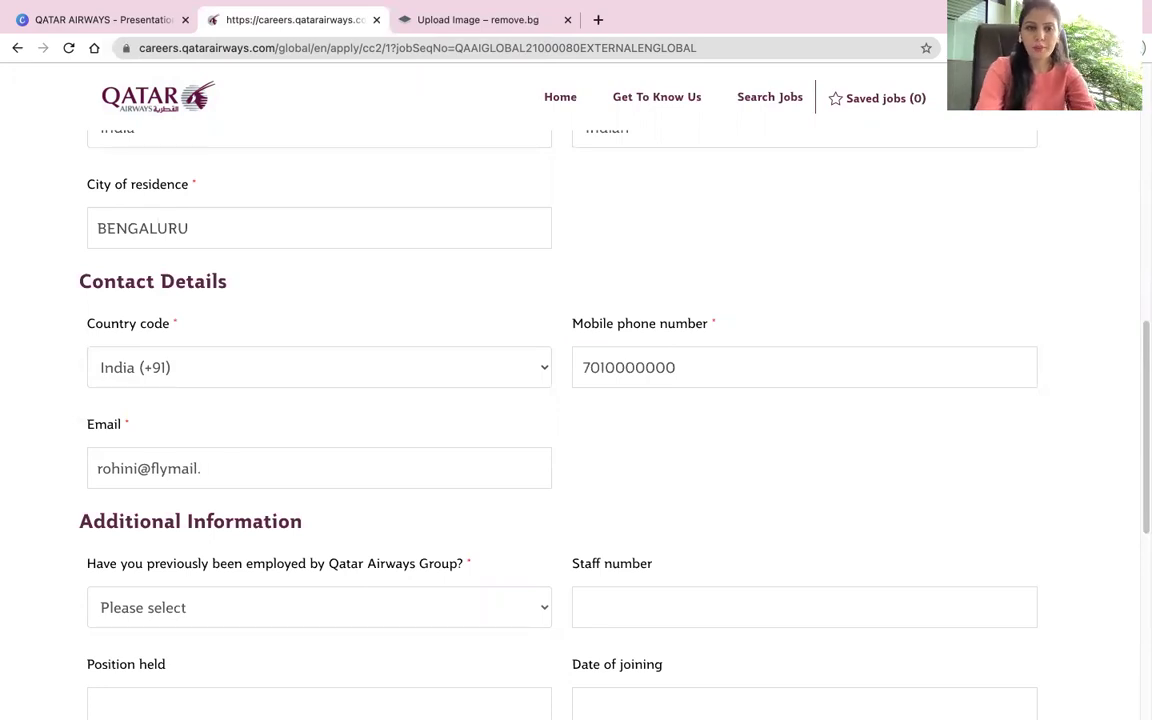
pyautogui.write('ambara')
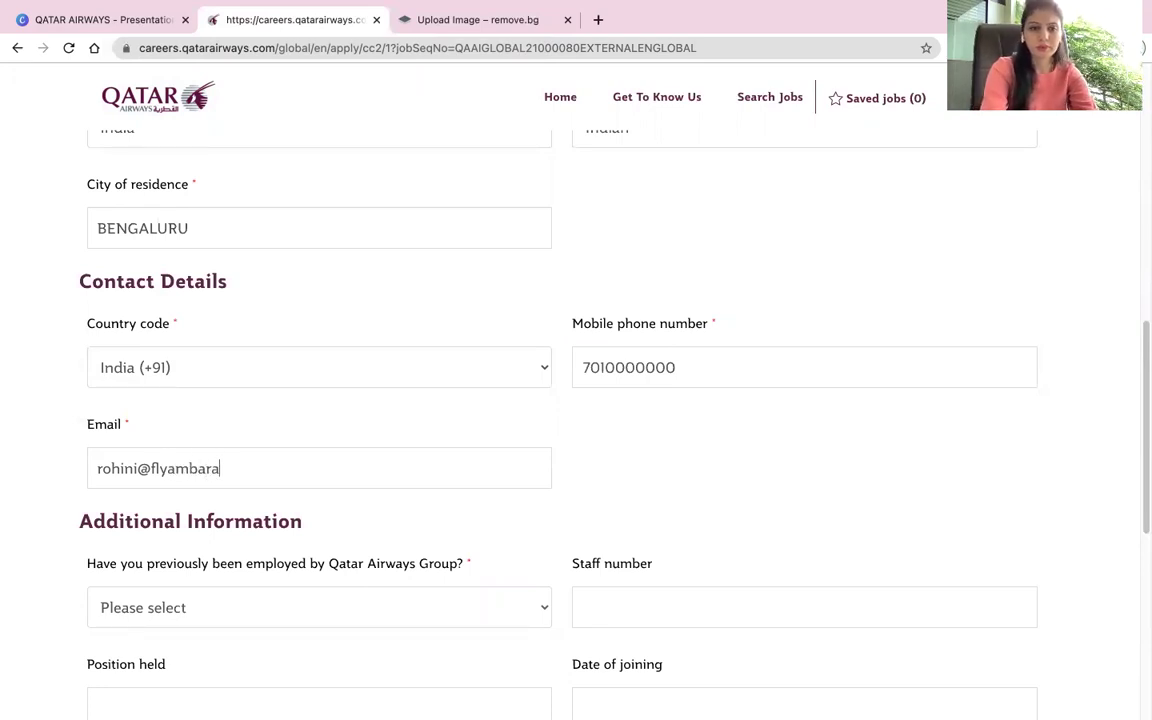
pyautogui.write(',.c')
pyautogui.press('BackSpace')
pyautogui.write('.com')
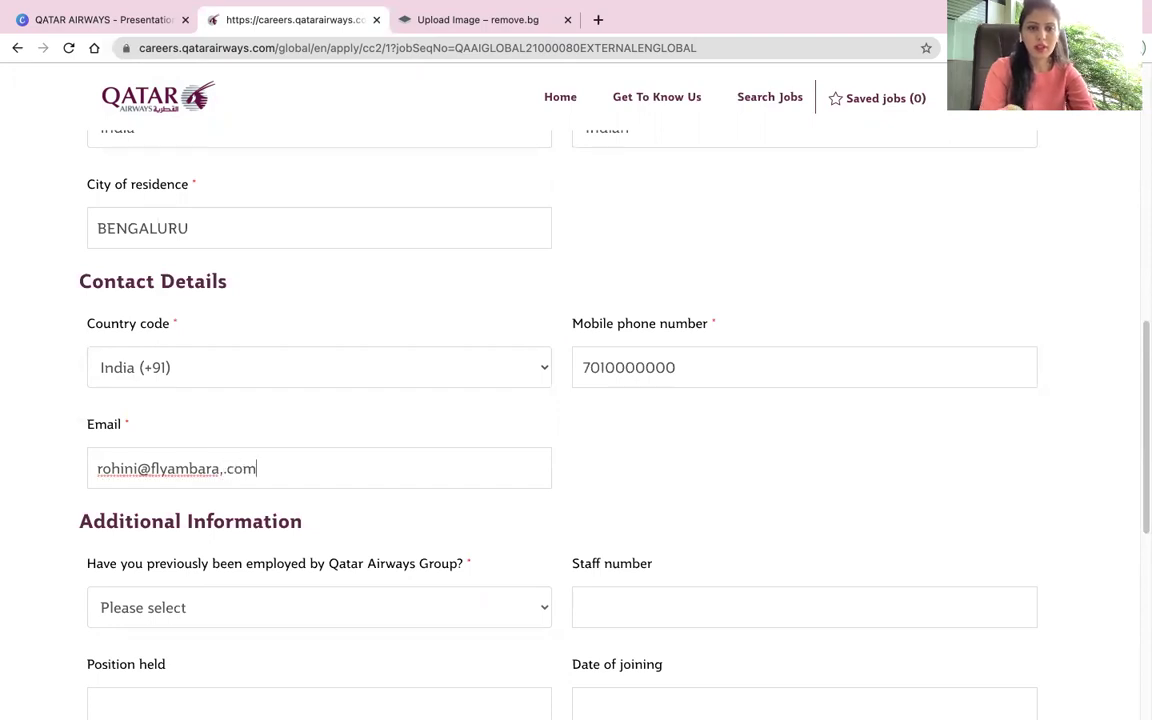
pyautogui.press('Left')
pyautogui.press('Left')
pyautogui.press('Left')
pyautogui.press('BackSpace')
pyautogui.press('BackSpace')
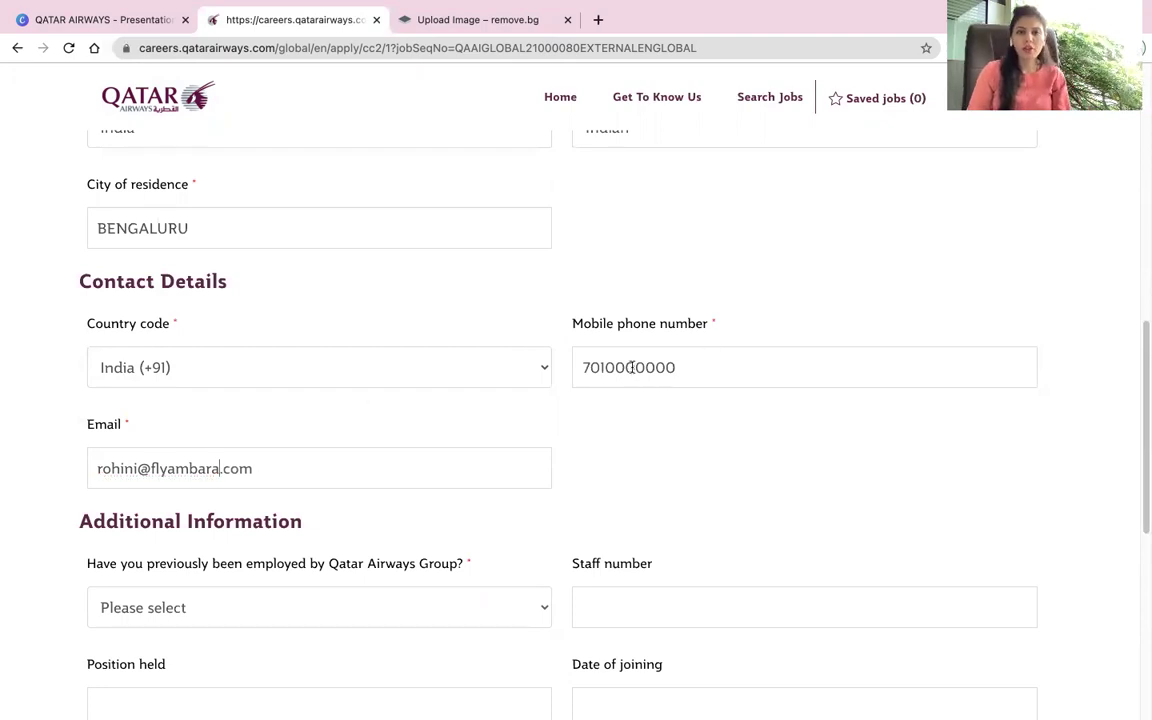
pyautogui.scroll(-4, 455, 430)
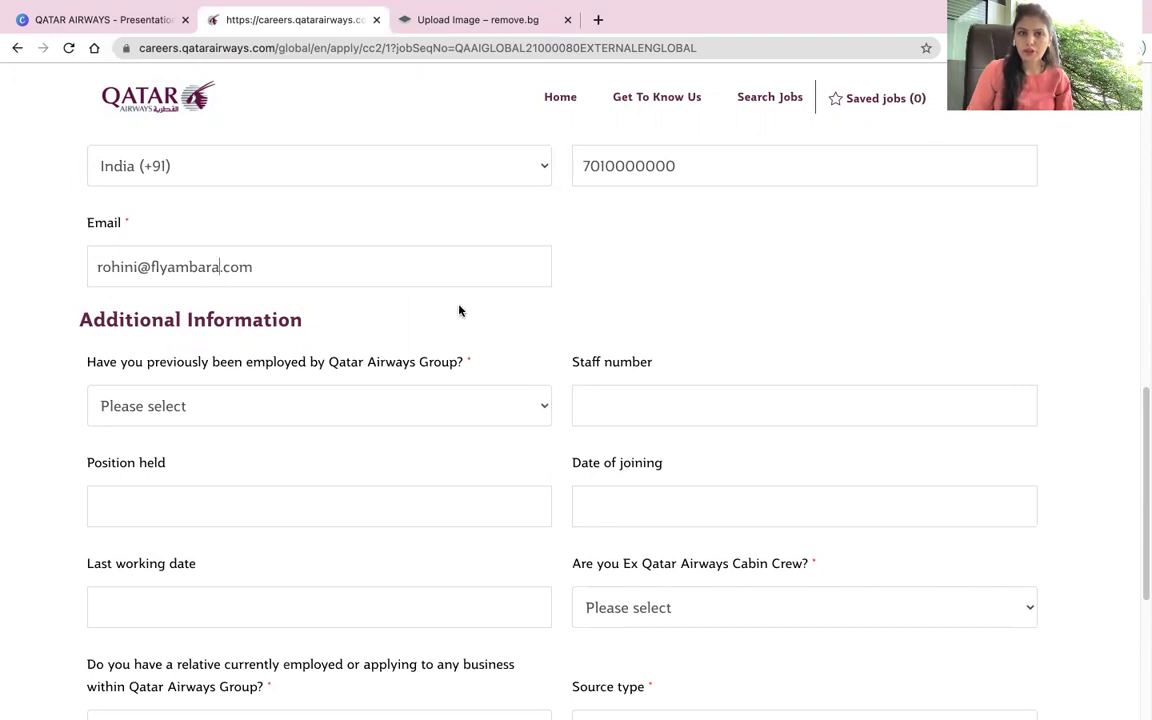
# Step: Answer No to both previous Qatar Airways employment and relative employed questions
pyautogui.click(355, 421)
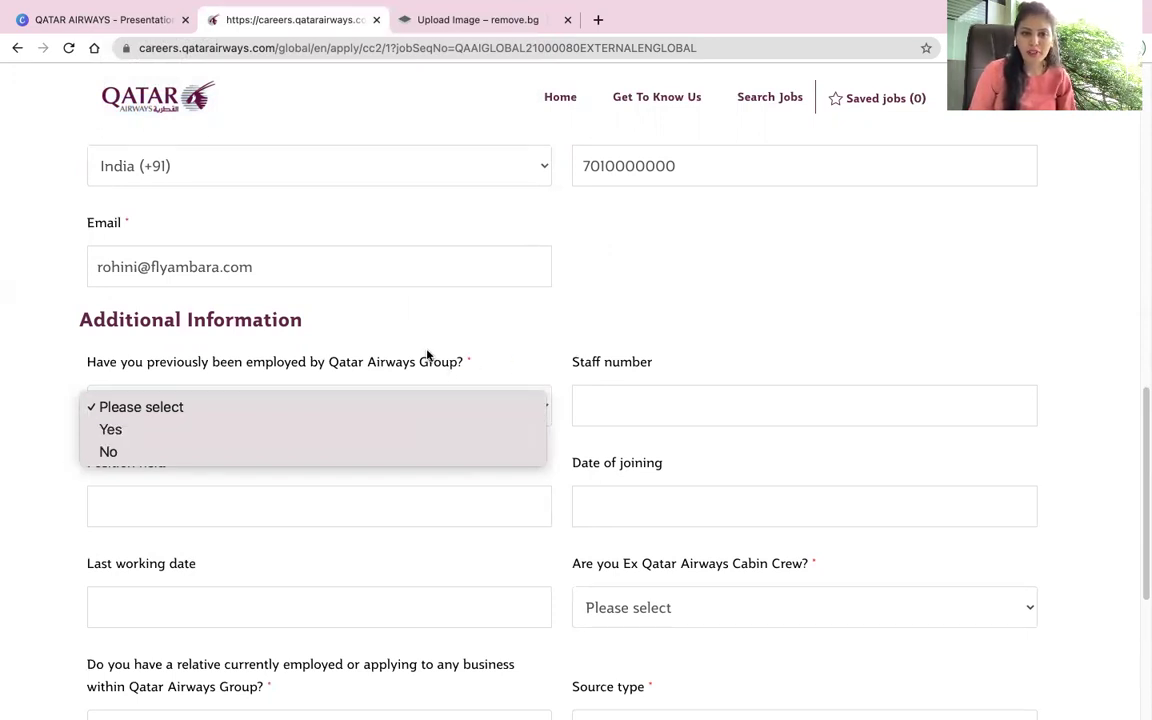
pyautogui.click(110, 452)
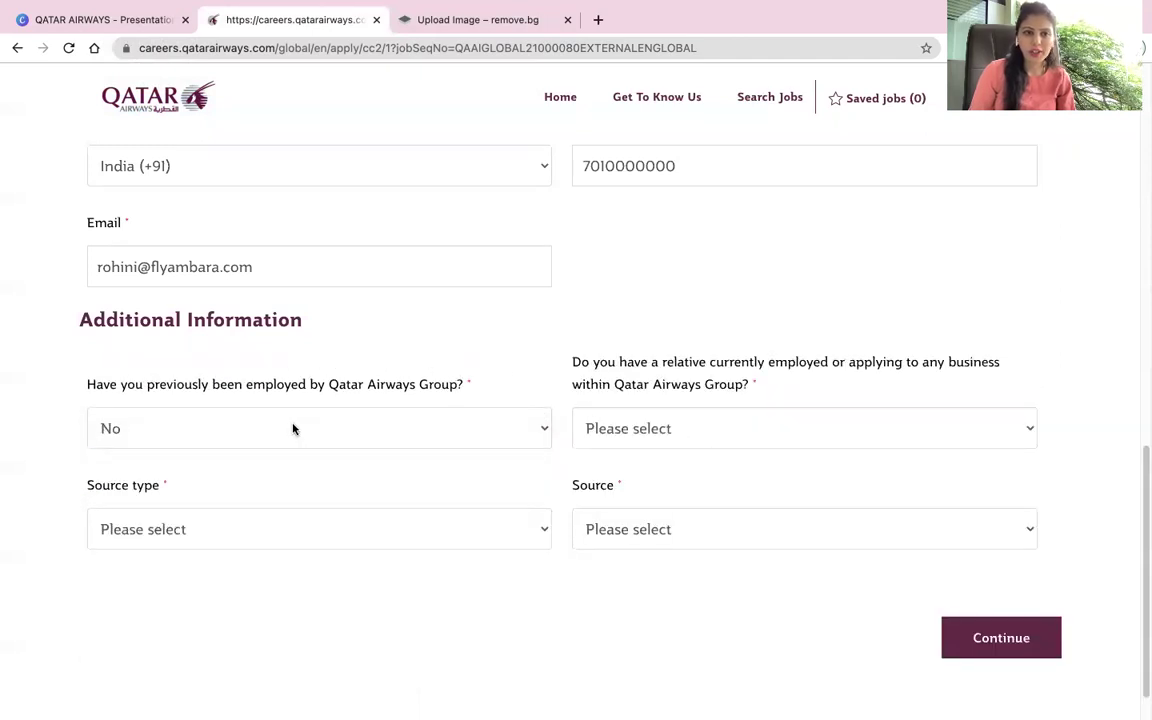
pyautogui.click(293, 428)
pyautogui.click(710, 442)
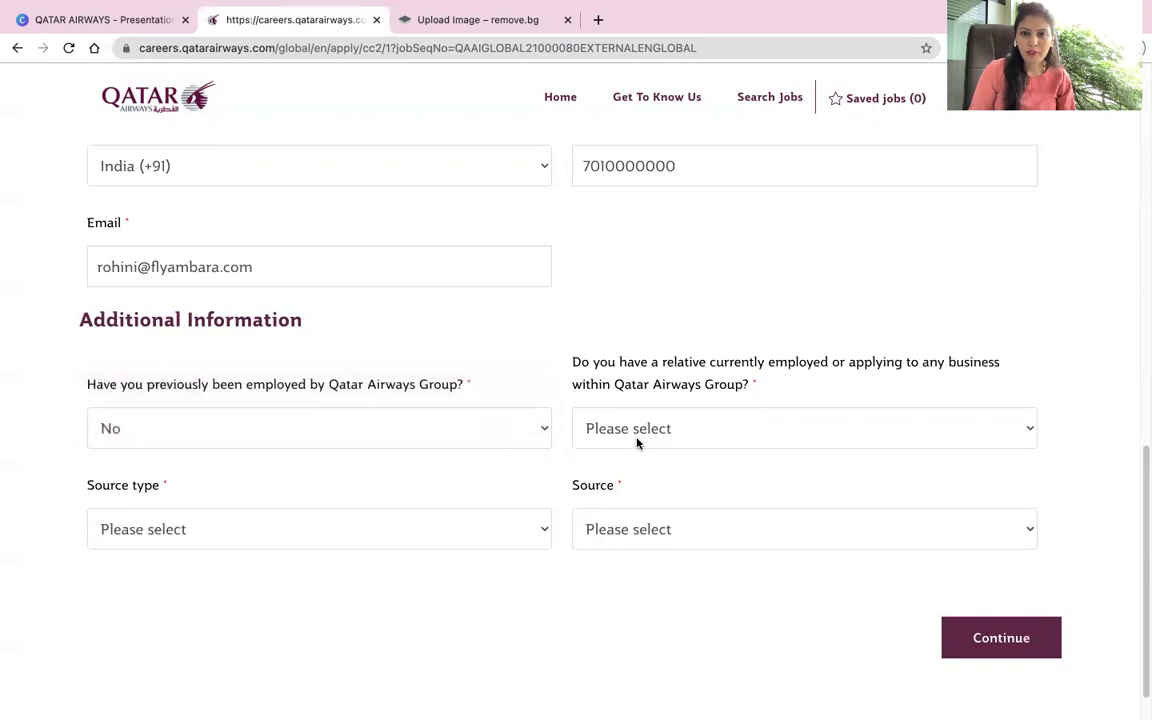
pyautogui.click(643, 437)
pyautogui.click(630, 474)
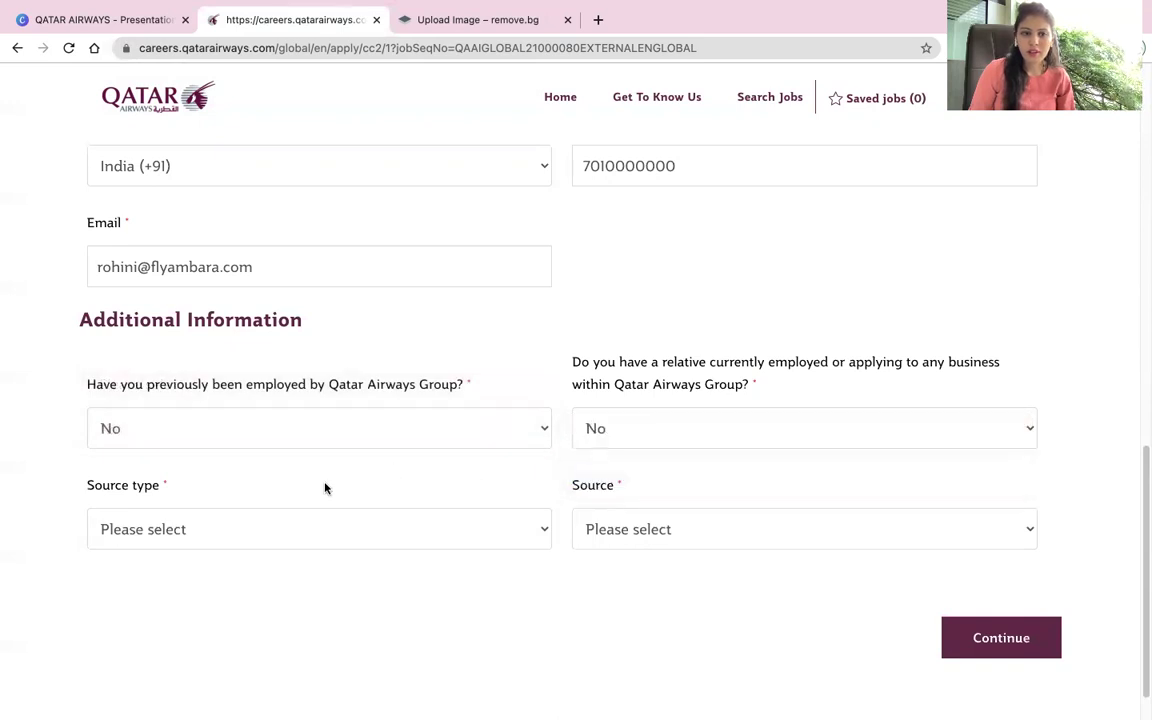
# Step: Set source type to Social Network and source to Instagram, then continue
pyautogui.click(307, 541)
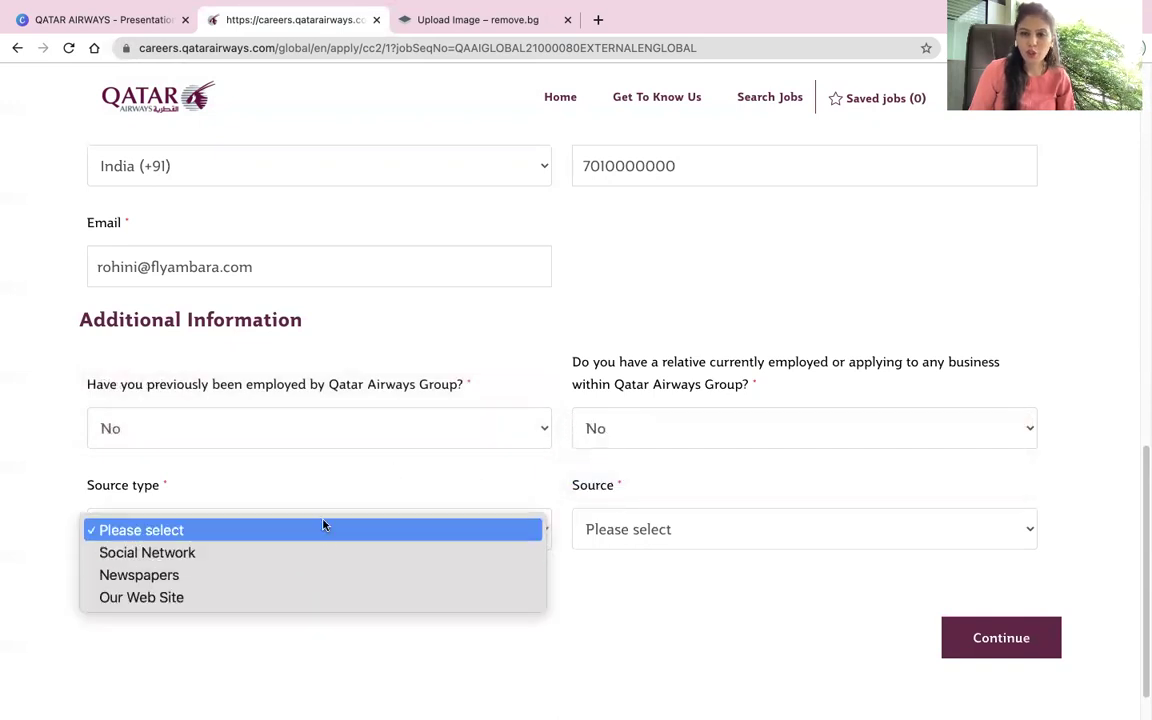
pyautogui.click(264, 553)
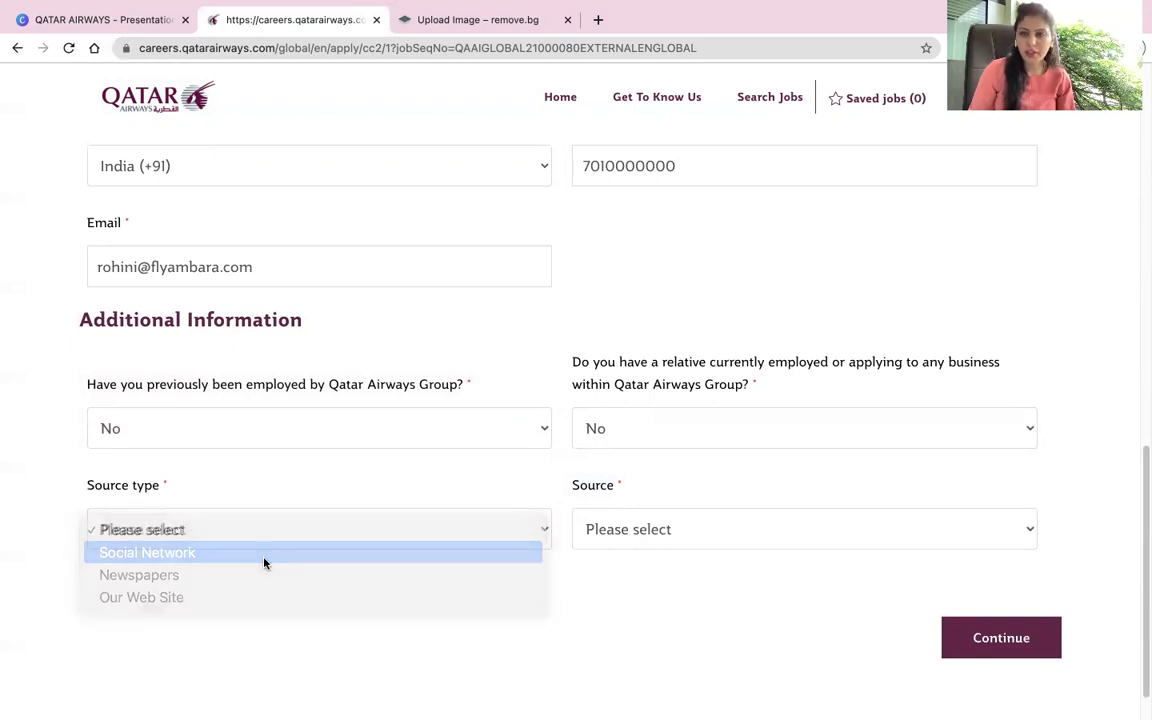
pyautogui.click(773, 533)
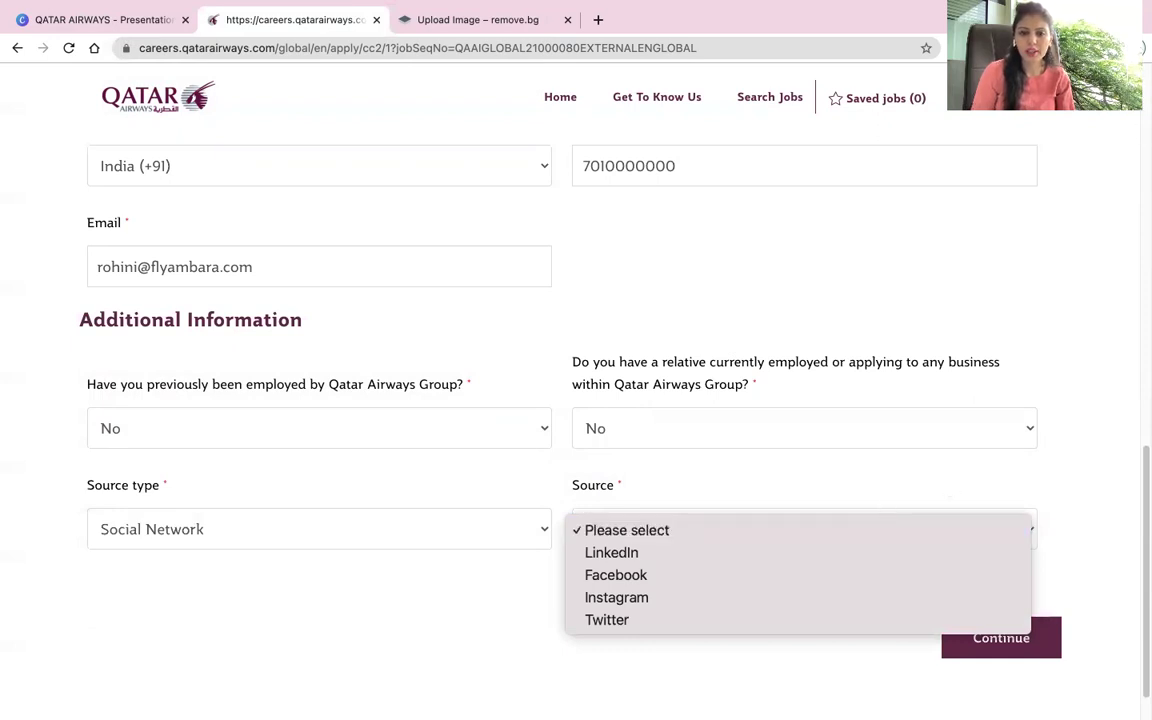
pyautogui.click(640, 597)
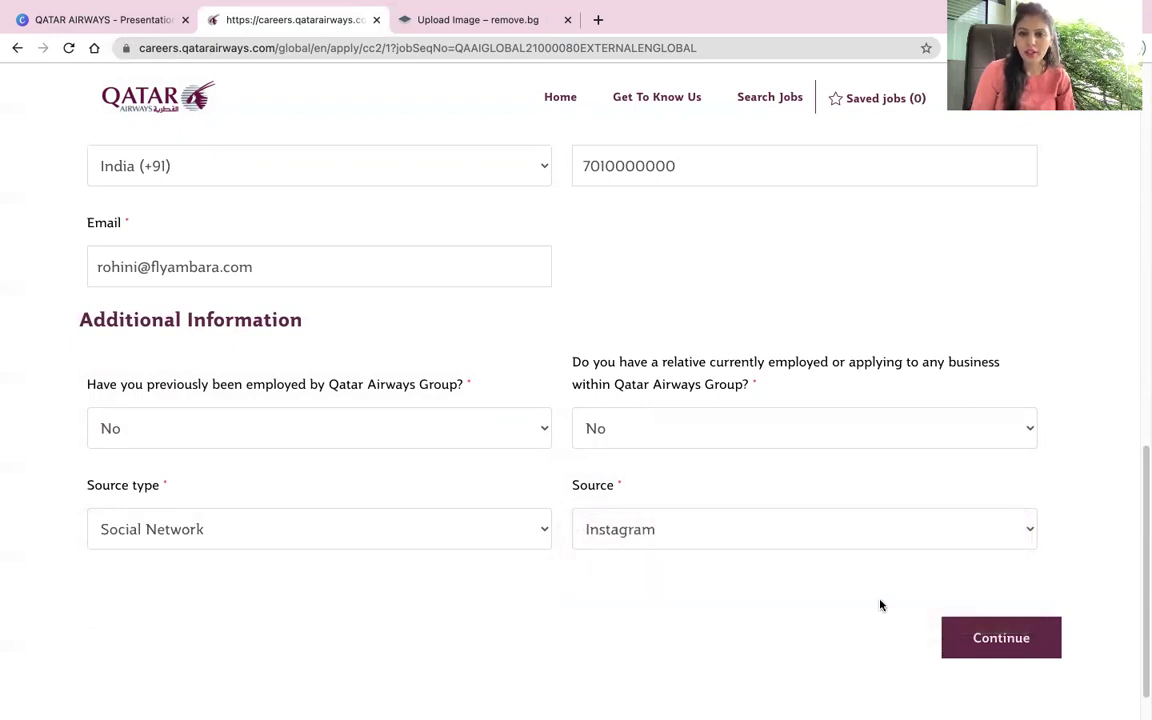
pyautogui.click(1003, 630)
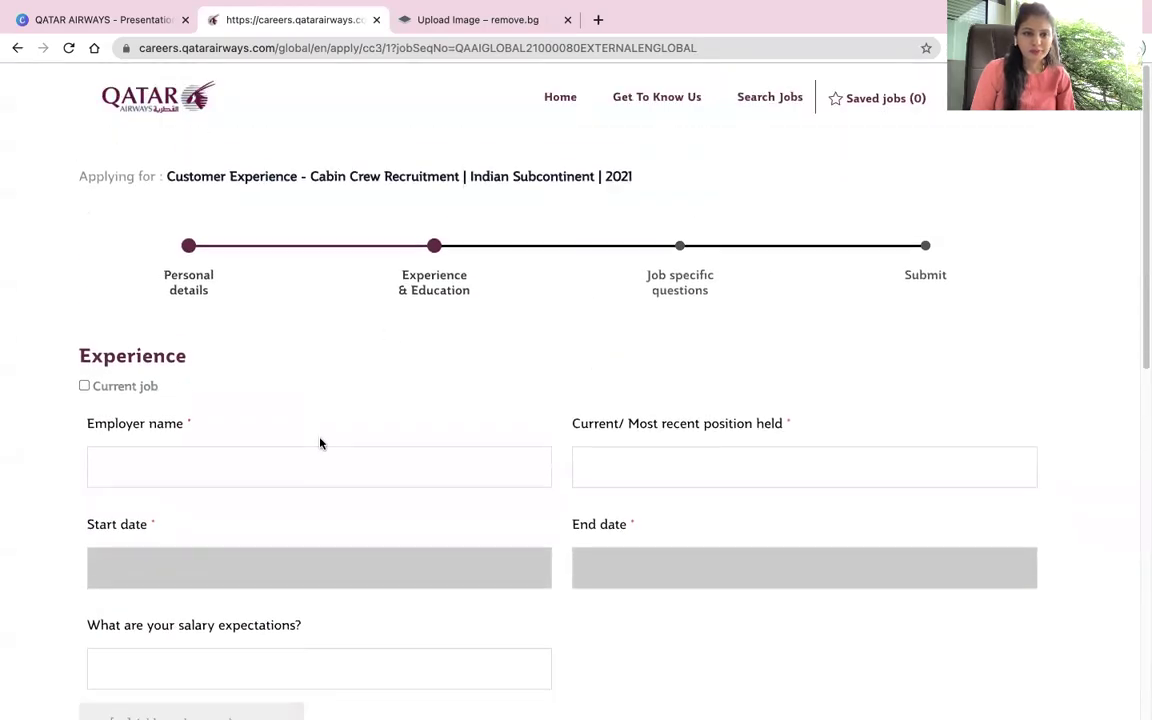
# Step: Enter Fresher as both the employer name and the most recent position
pyautogui.scroll(-1, 320, 443)
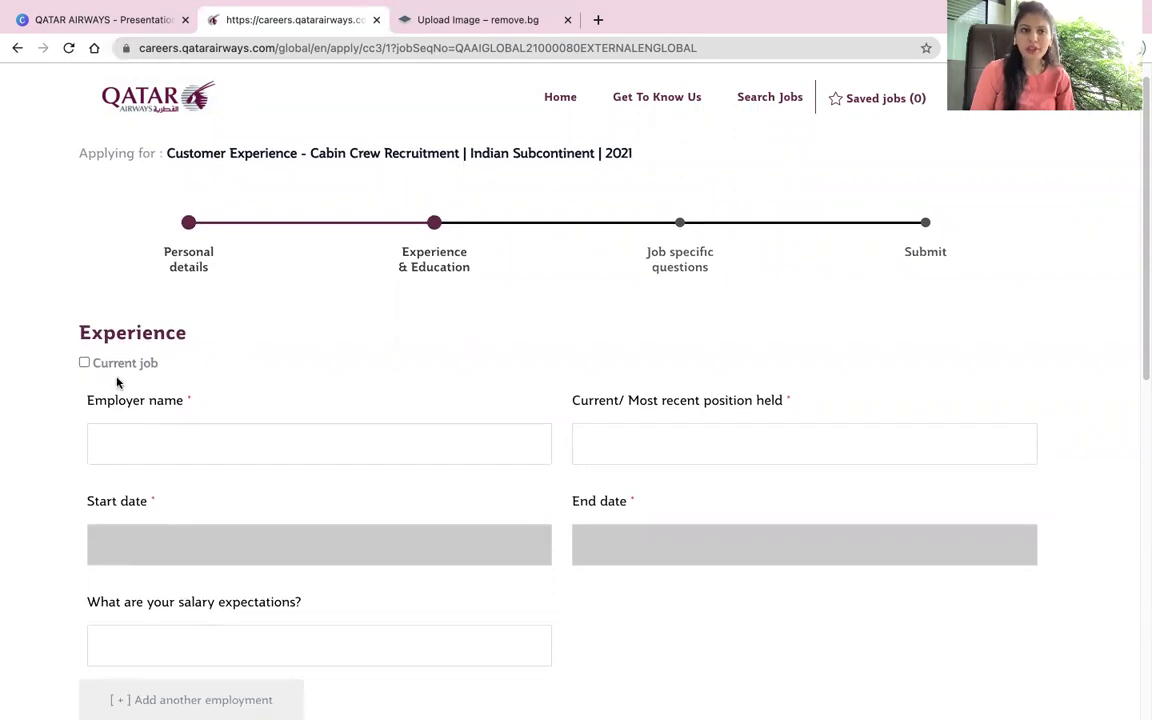
pyautogui.scroll(-1, 306, 380)
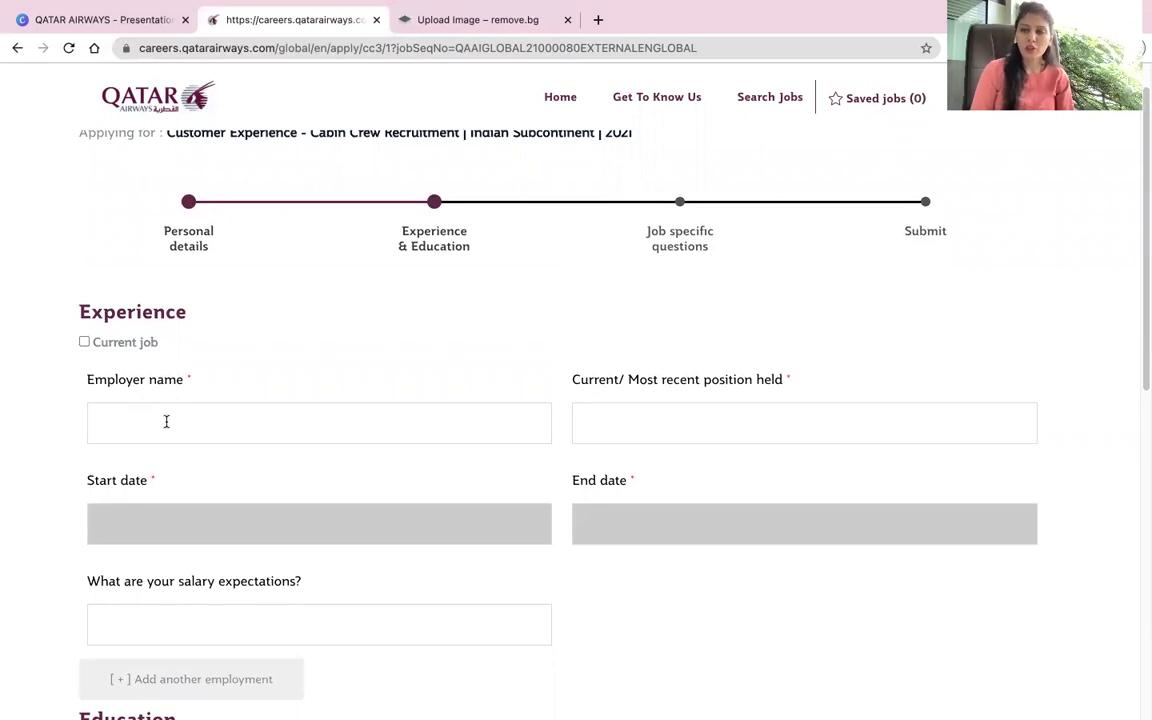
pyautogui.click(166, 421)
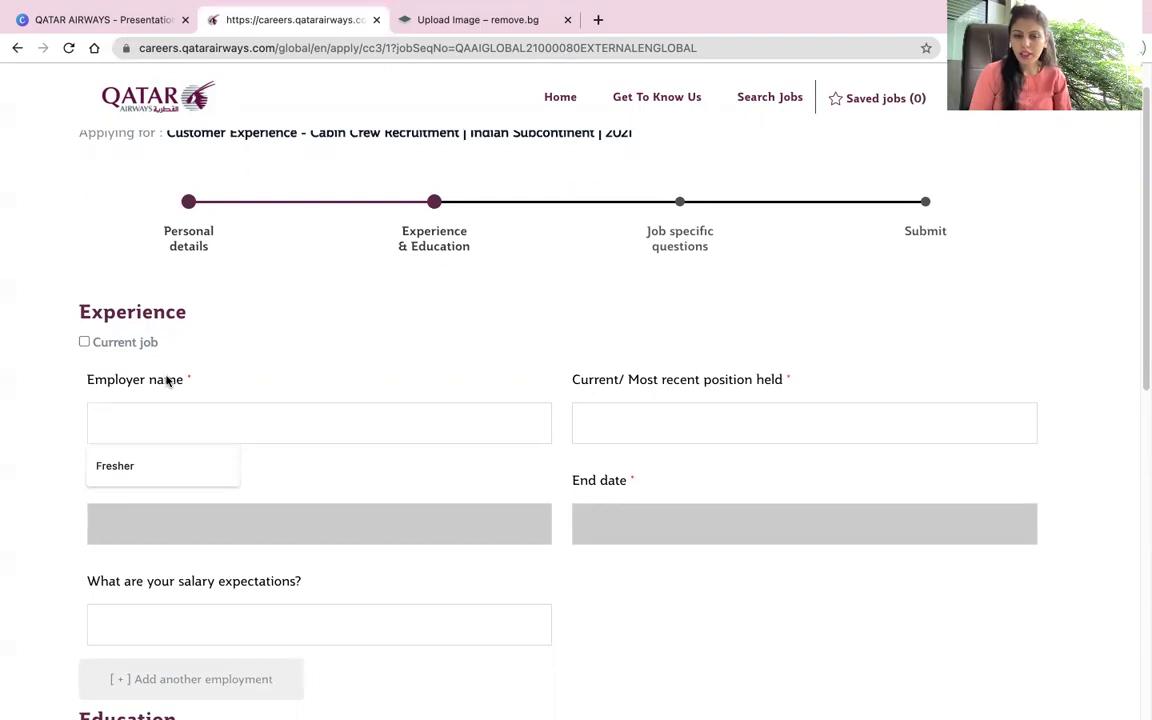
pyautogui.click(126, 466)
pyautogui.click(651, 418)
pyautogui.write('Fre')
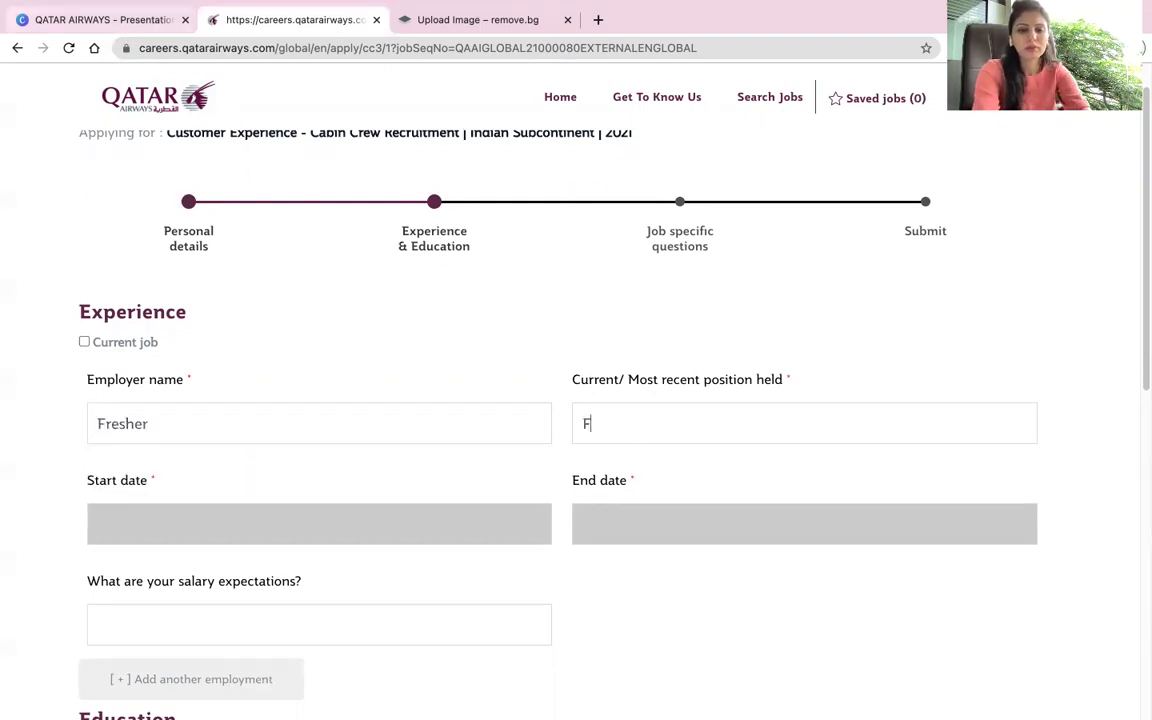
pyautogui.write('sher')
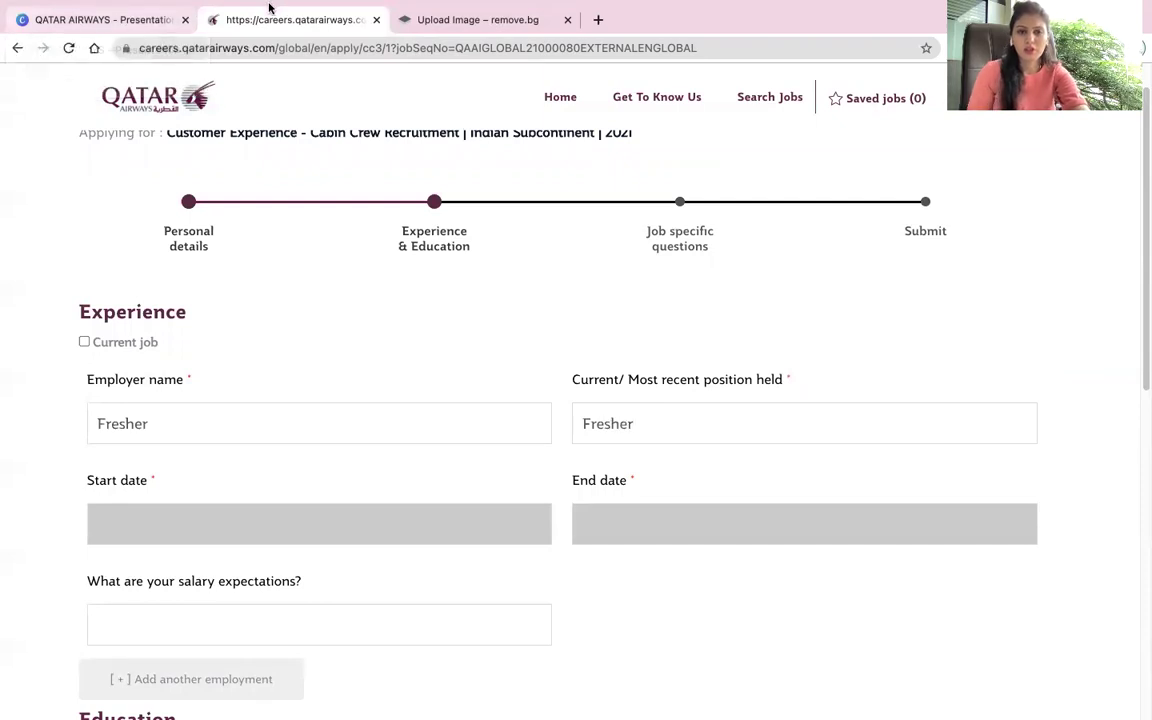
# Step: Set the job dates to July 2021 through August 2021 and salary expectation 000000
pyautogui.click(163, 540)
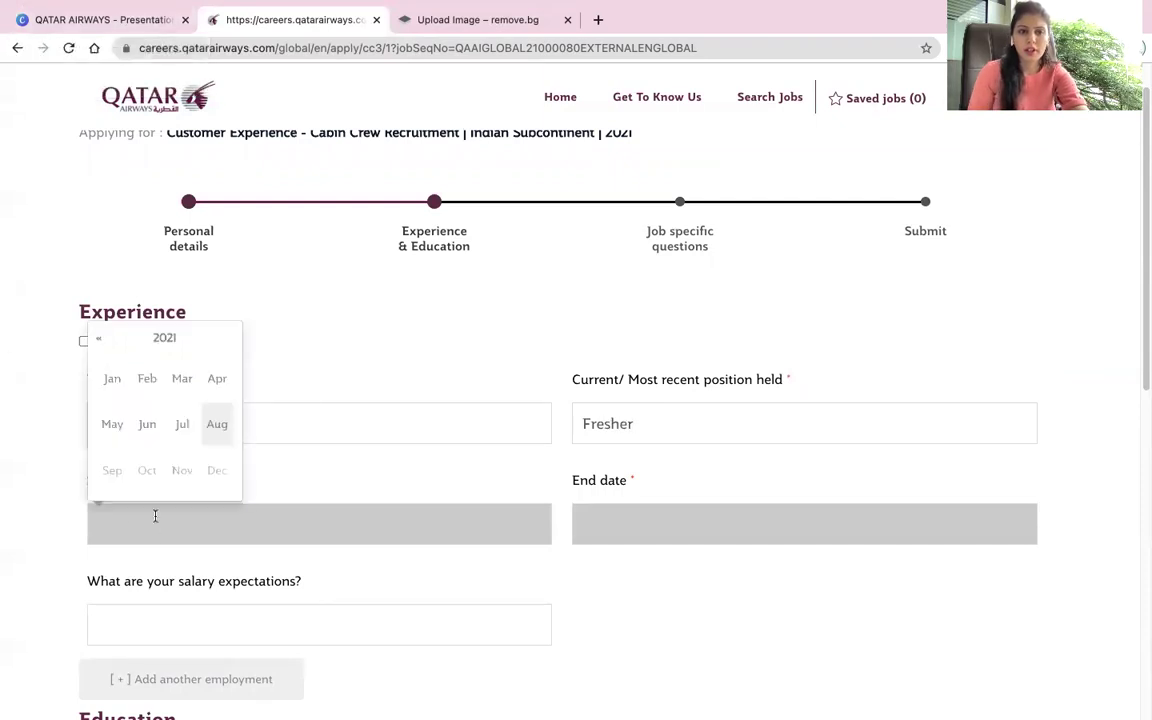
pyautogui.click(179, 419)
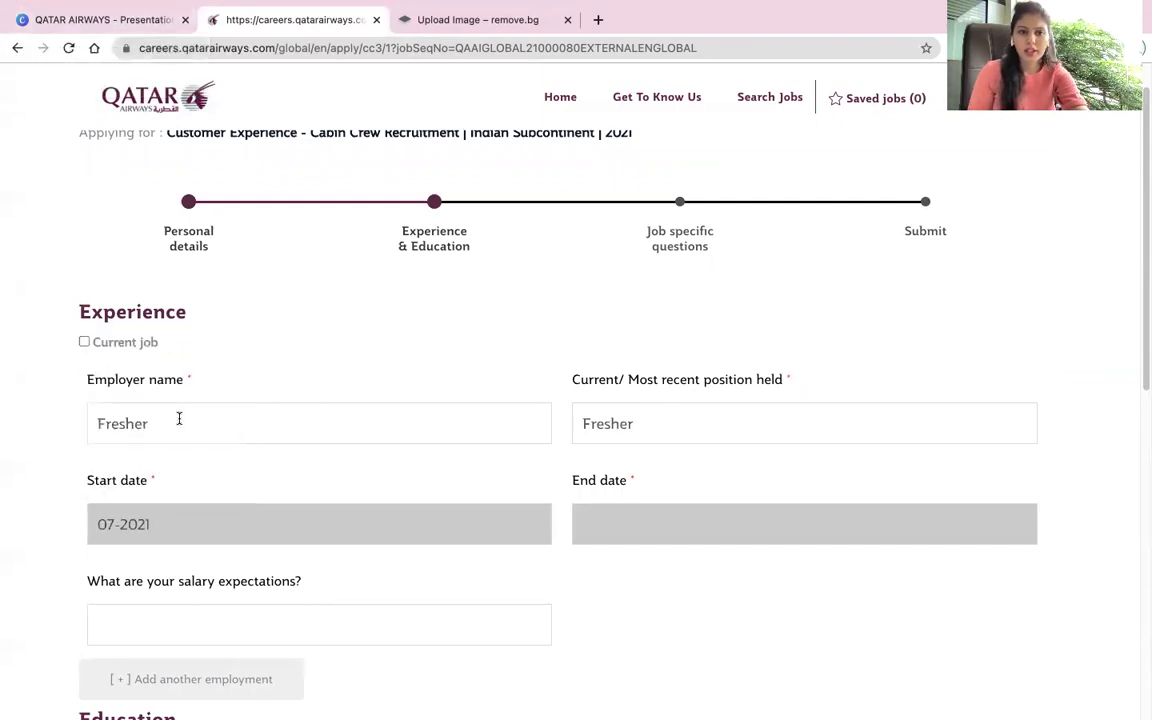
pyautogui.click(632, 522)
pyautogui.click(703, 425)
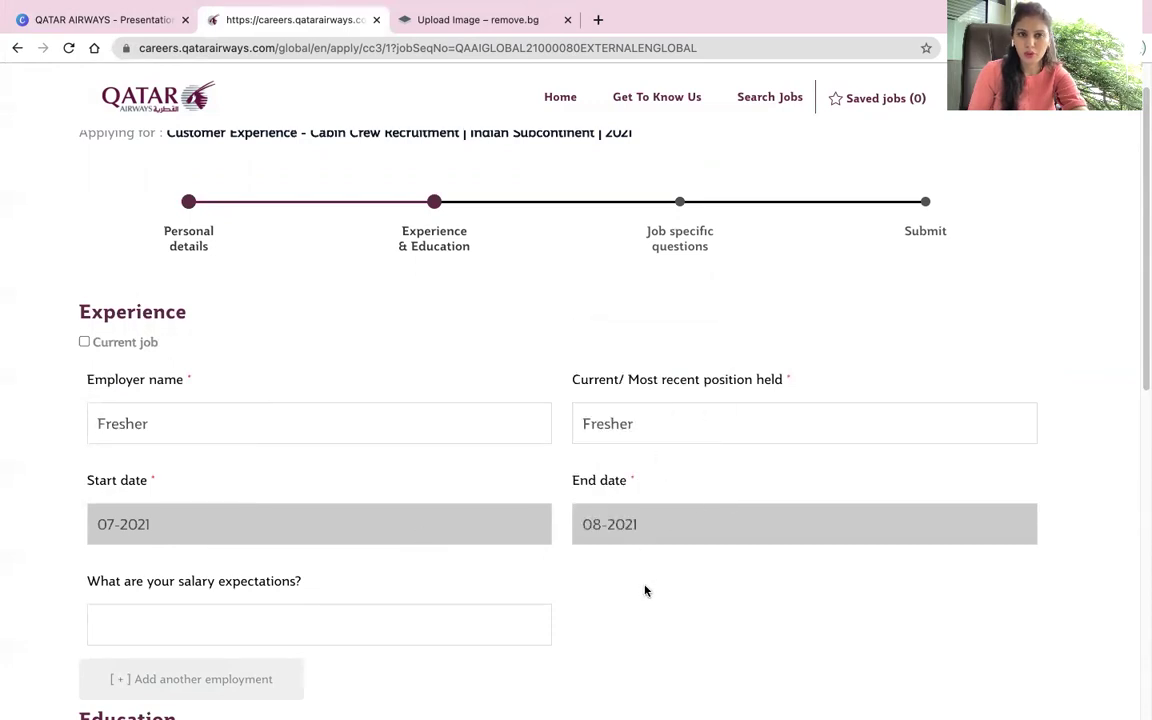
pyautogui.scroll(-3, 645, 591)
pyautogui.click(213, 470)
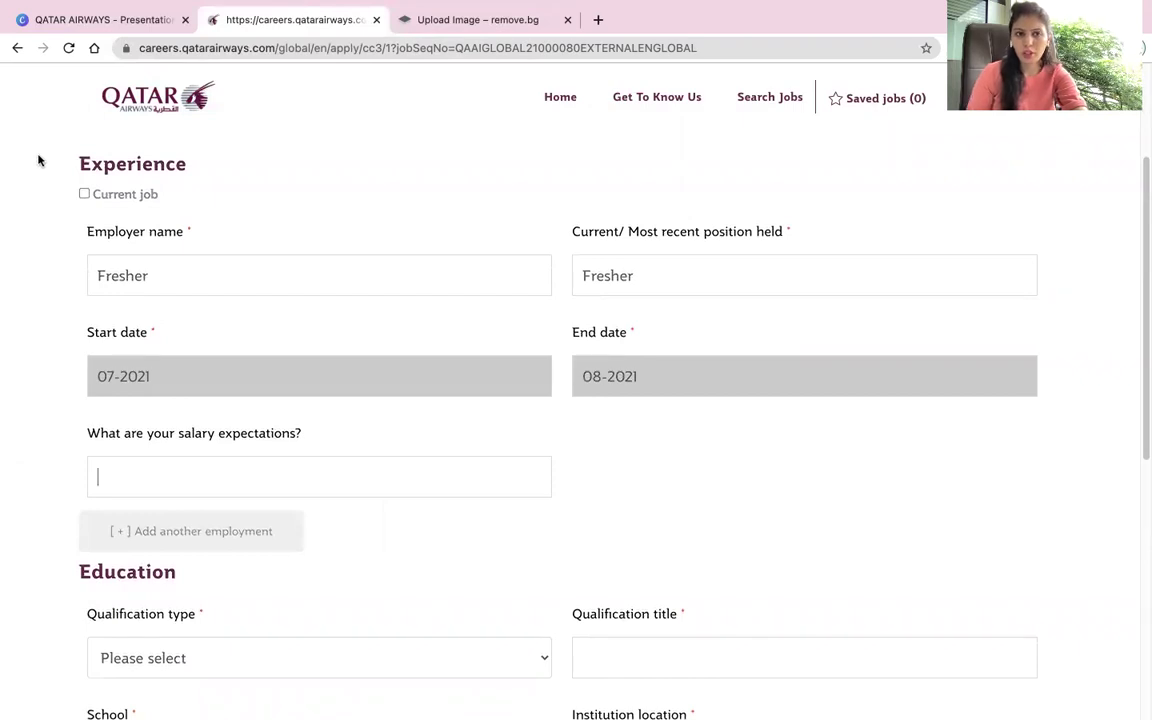
pyautogui.write('000000')
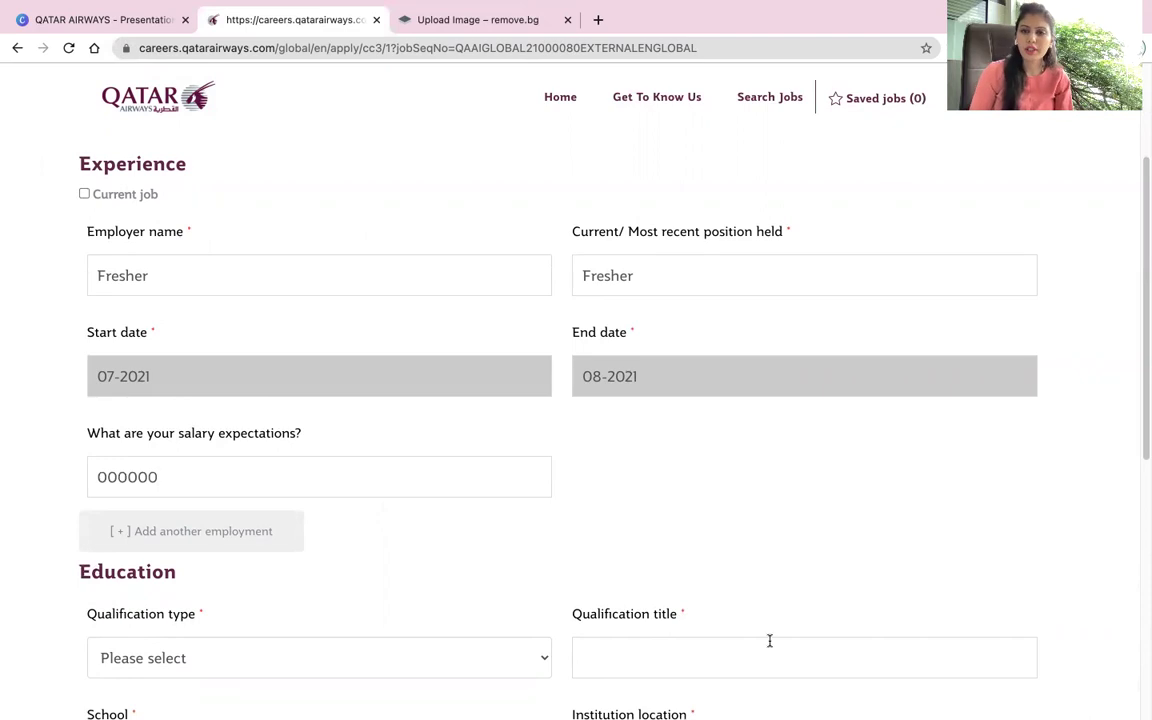
# Step: Choose Higher Secondary qualification, enter PUC and school name RNS Vidyankietan
pyautogui.scroll(-3, 700, 570)
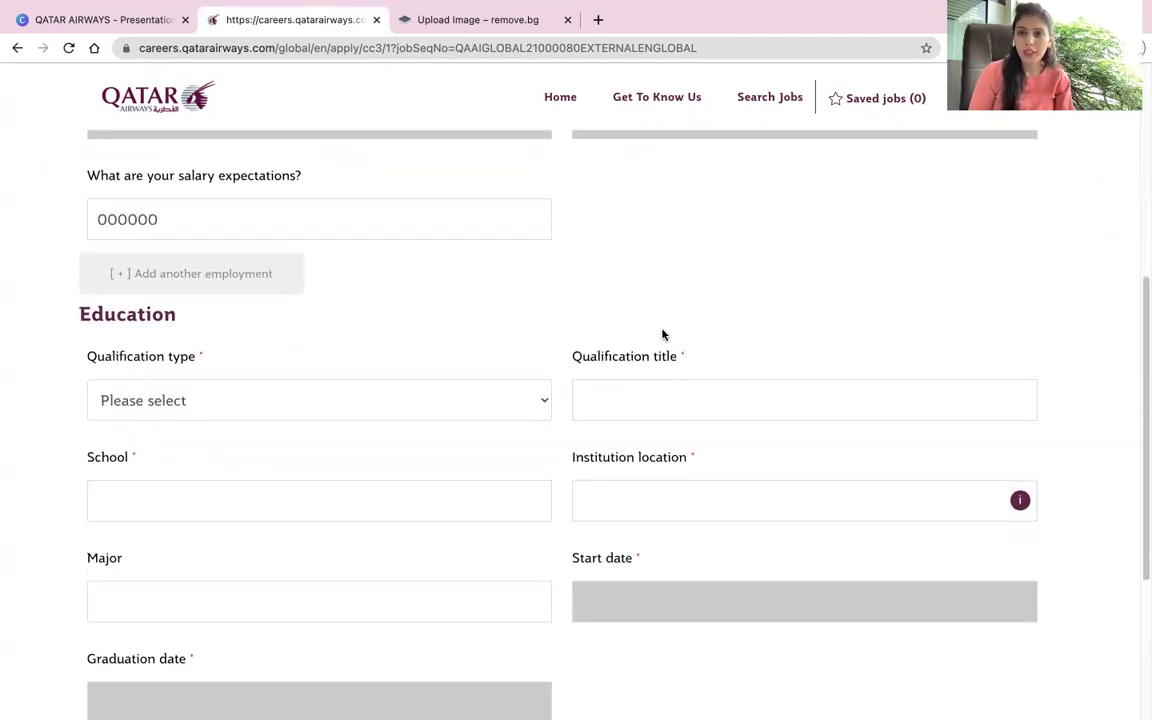
pyautogui.click(483, 401)
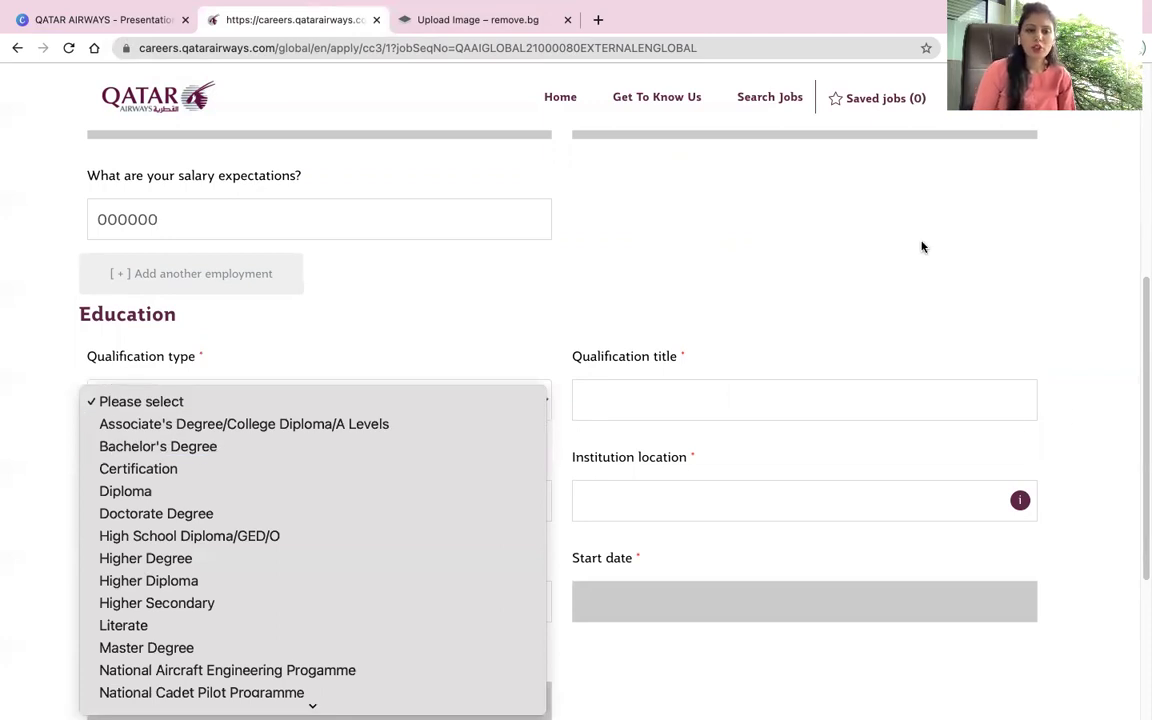
pyautogui.click(175, 606)
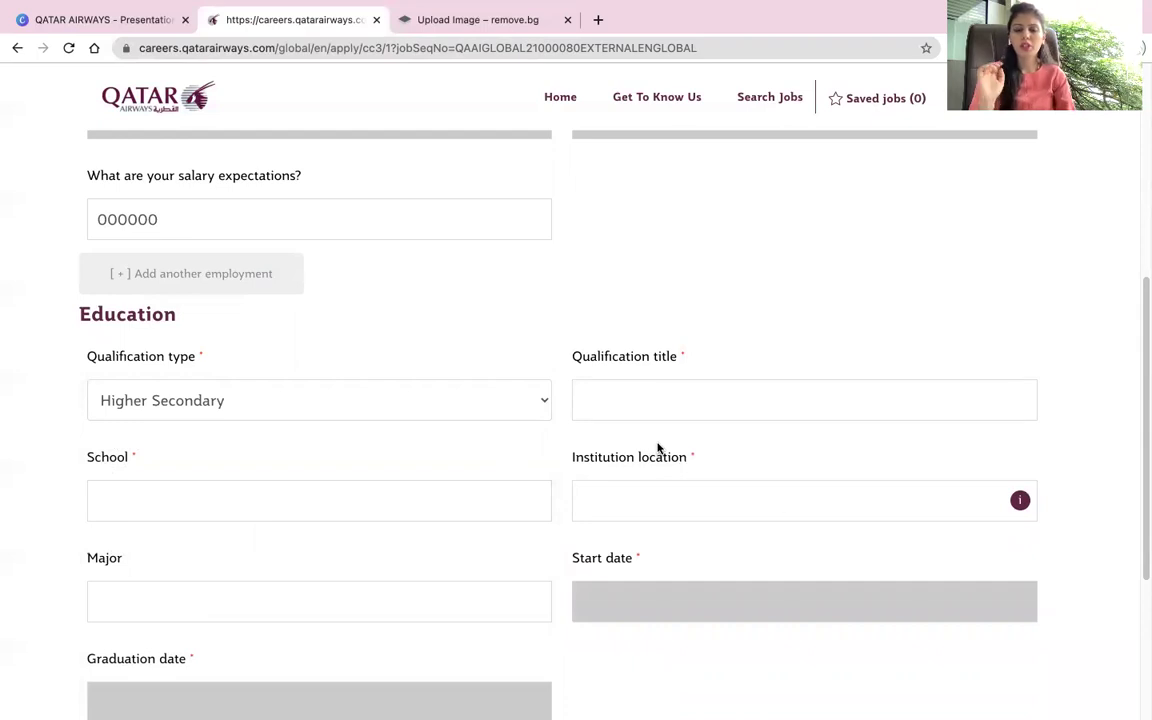
pyautogui.write('PUC')
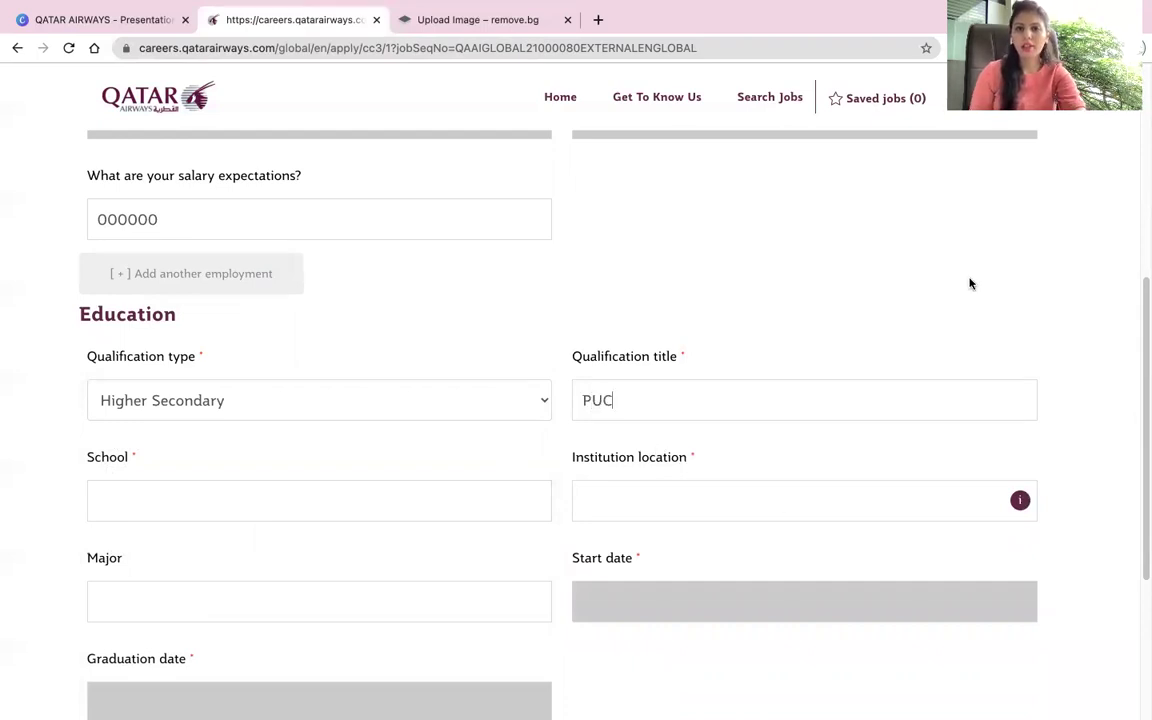
pyautogui.click(371, 500)
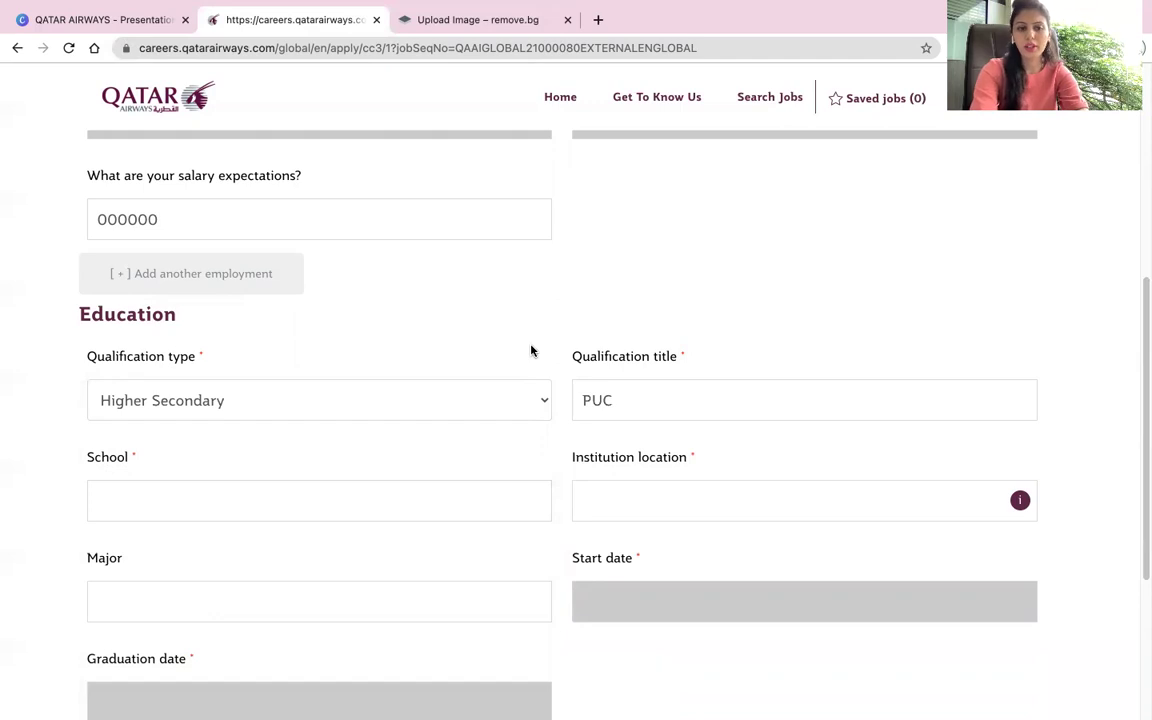
pyautogui.write('RNS Vidy')
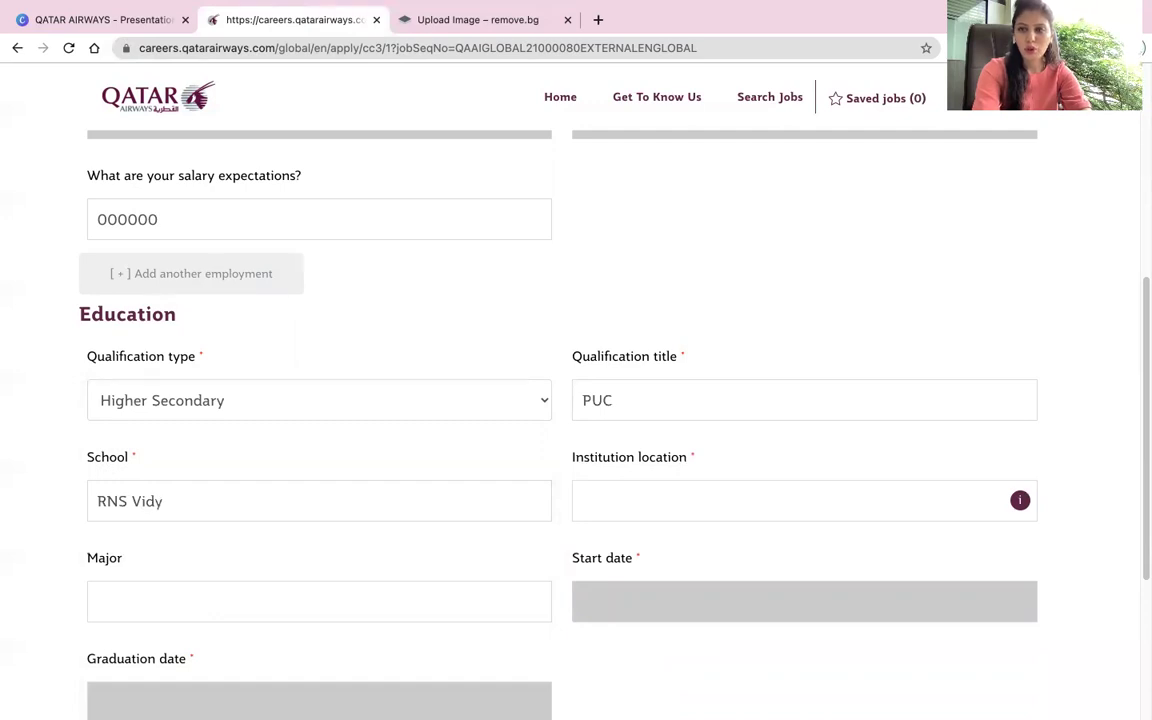
pyautogui.write('an')
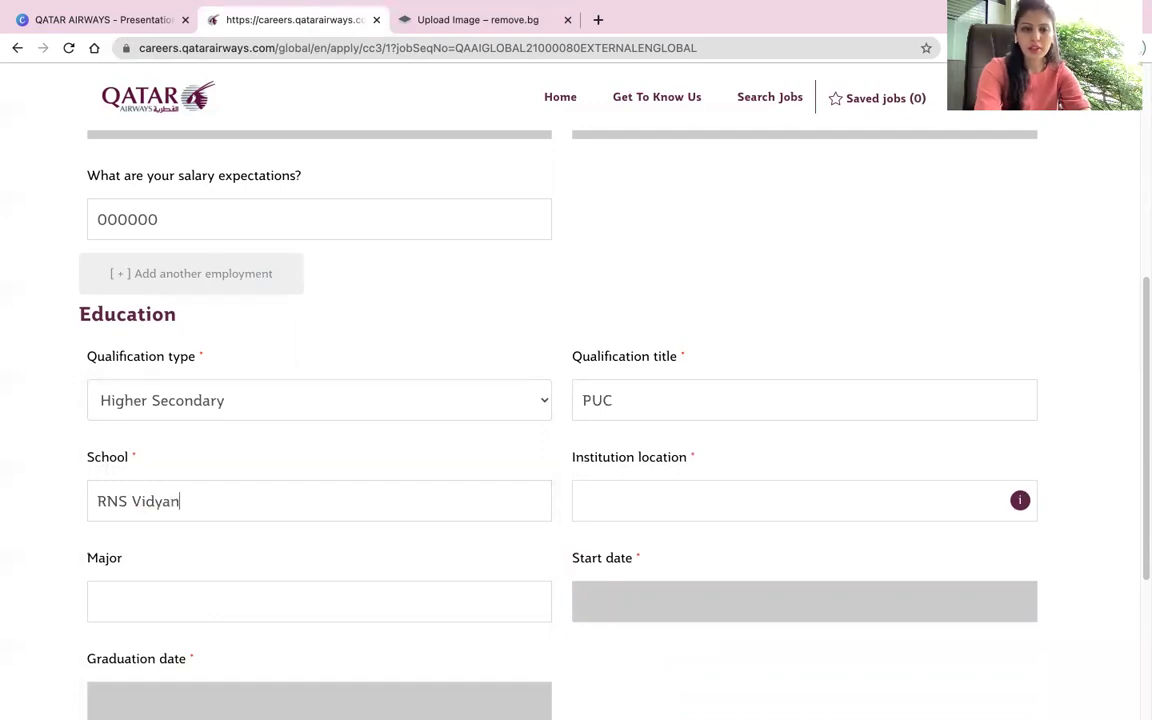
pyautogui.write('kietan')
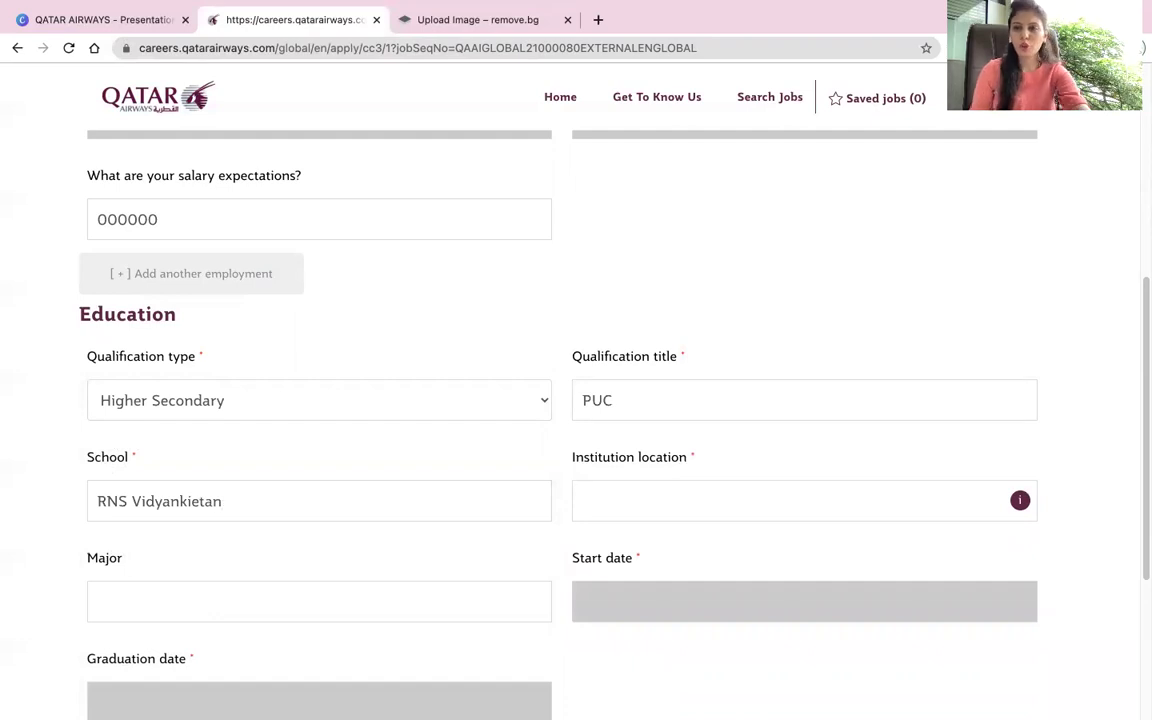
# Step: Set the institution location to India and the major to Commerce
pyautogui.press('Tab')
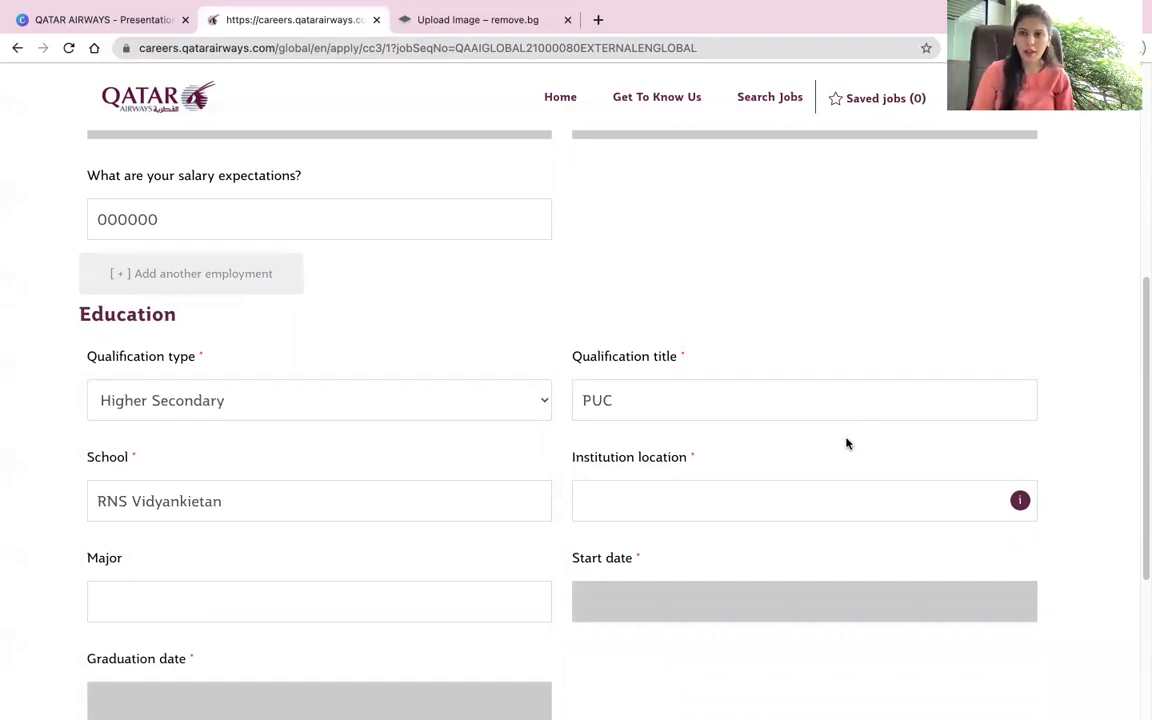
pyautogui.write('in')
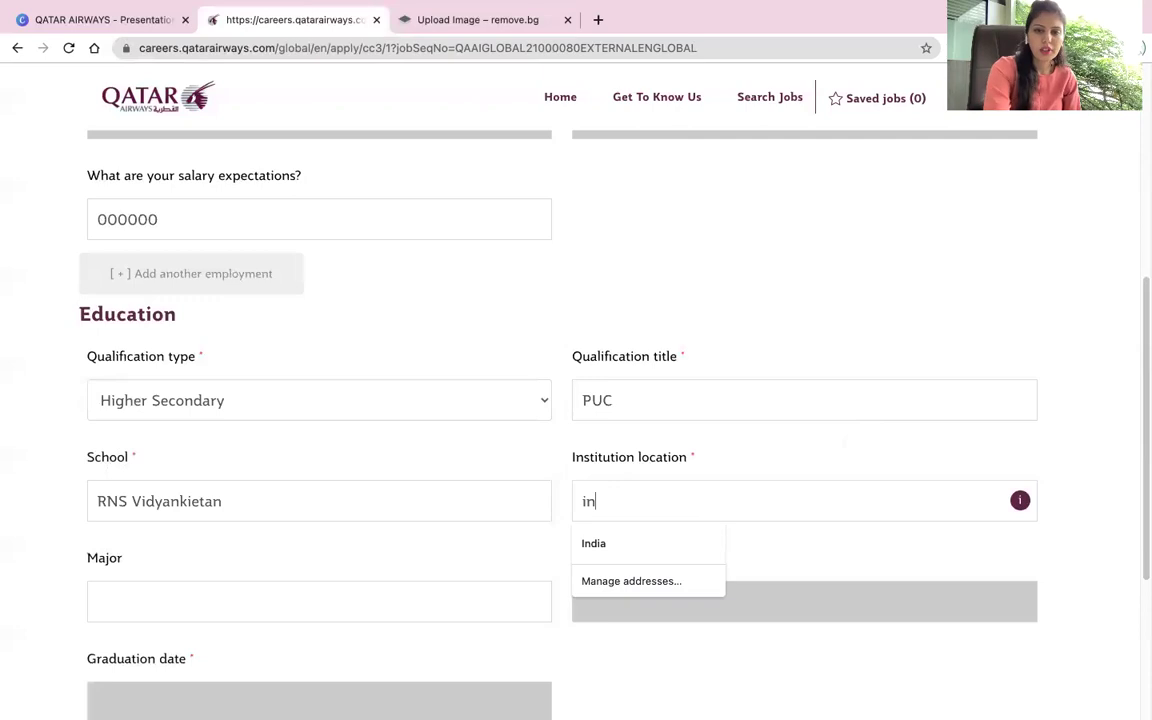
pyautogui.write('dd')
pyautogui.press('BackSpace')
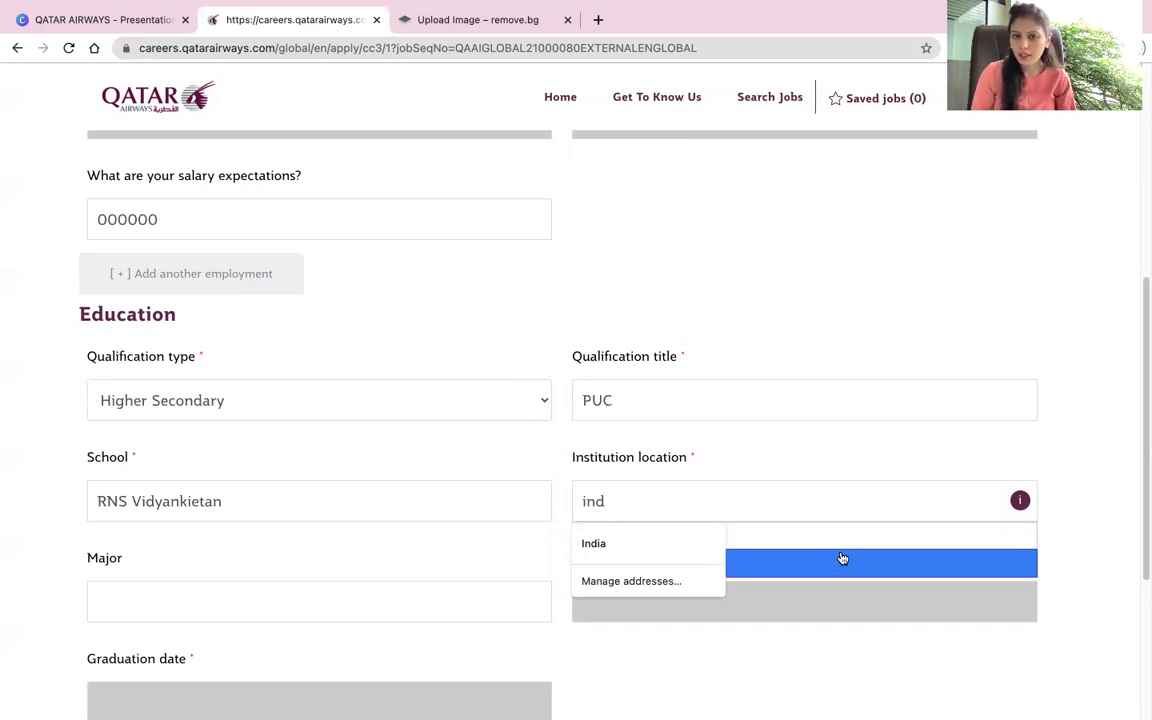
pyautogui.click(778, 560)
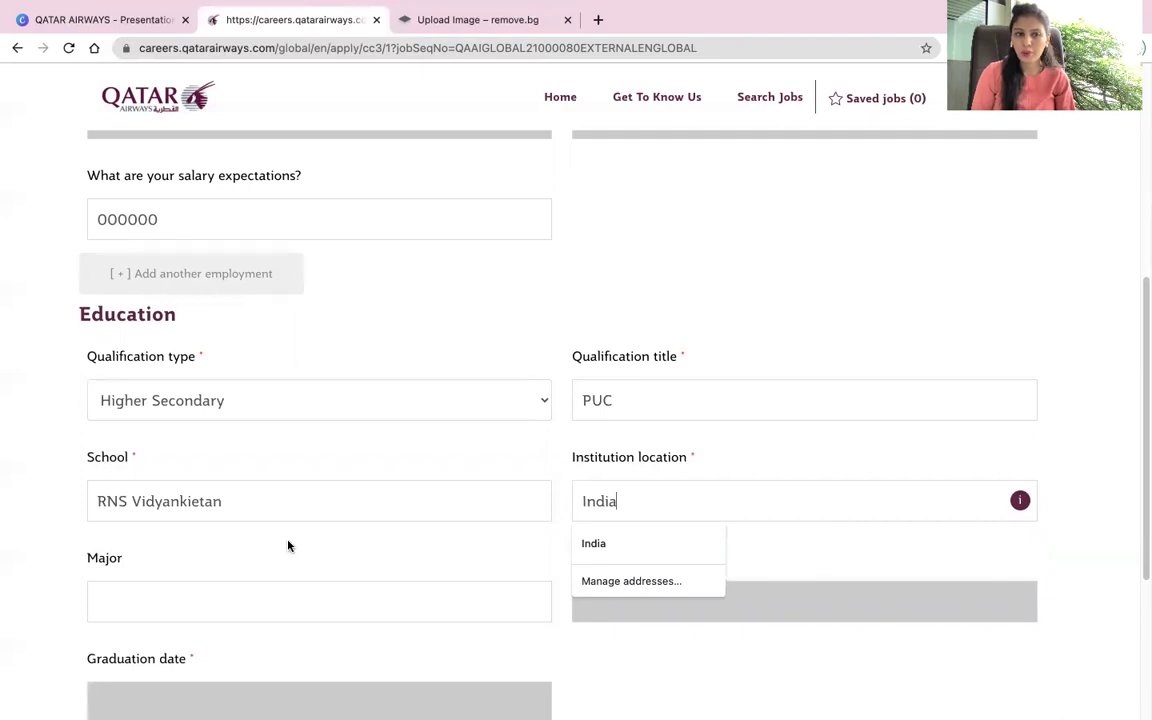
pyautogui.click(285, 583)
pyautogui.write('sceince')
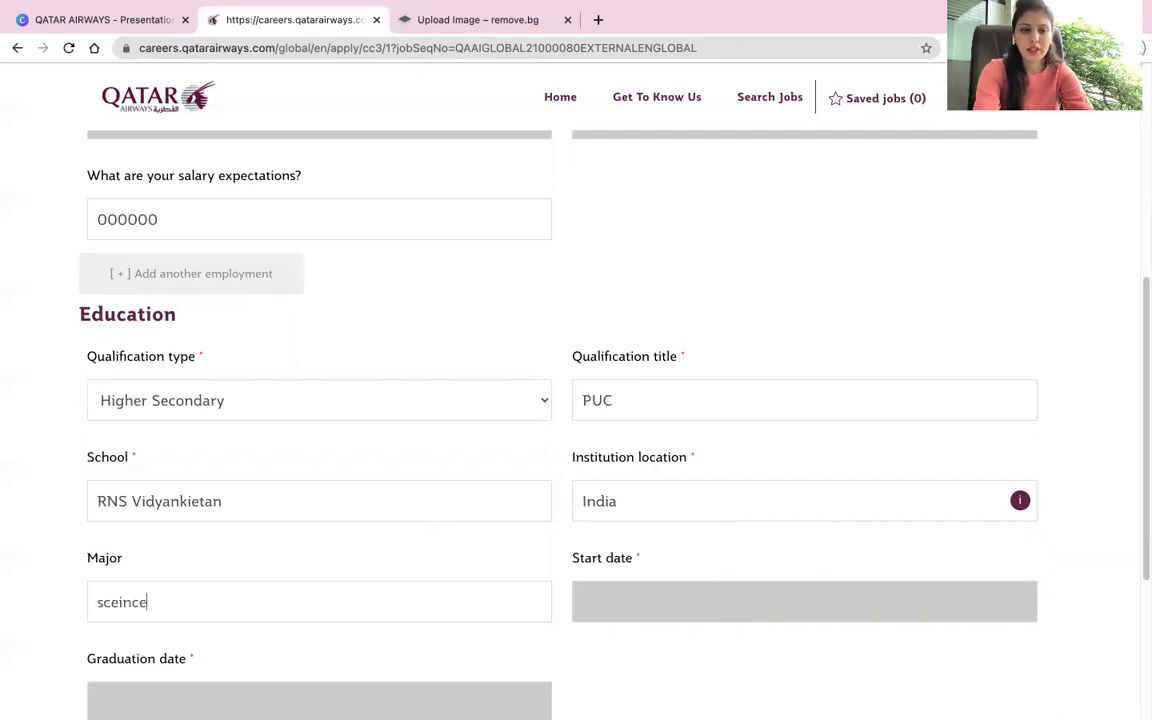
pyautogui.press('BackSpace')
pyautogui.press('BackSpace')
pyautogui.press('BackSpace')
pyautogui.press('BackSpace')
pyautogui.press('BackSpace')
pyautogui.write('Co')
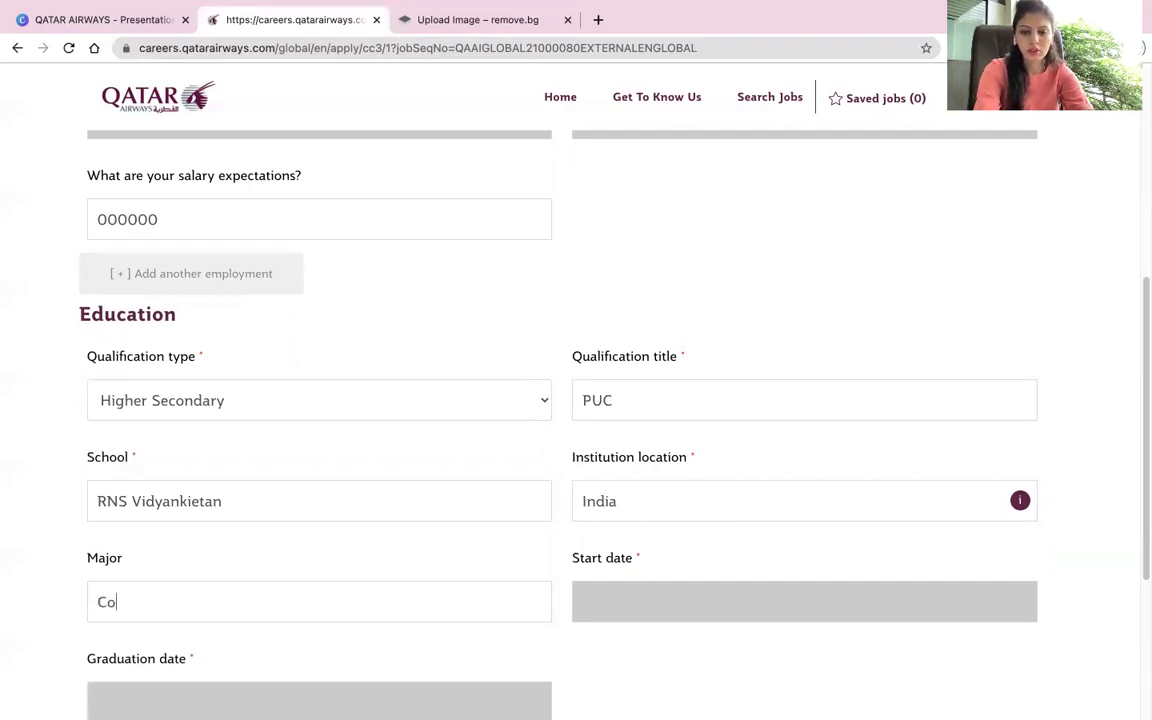
pyautogui.write('mmerce')
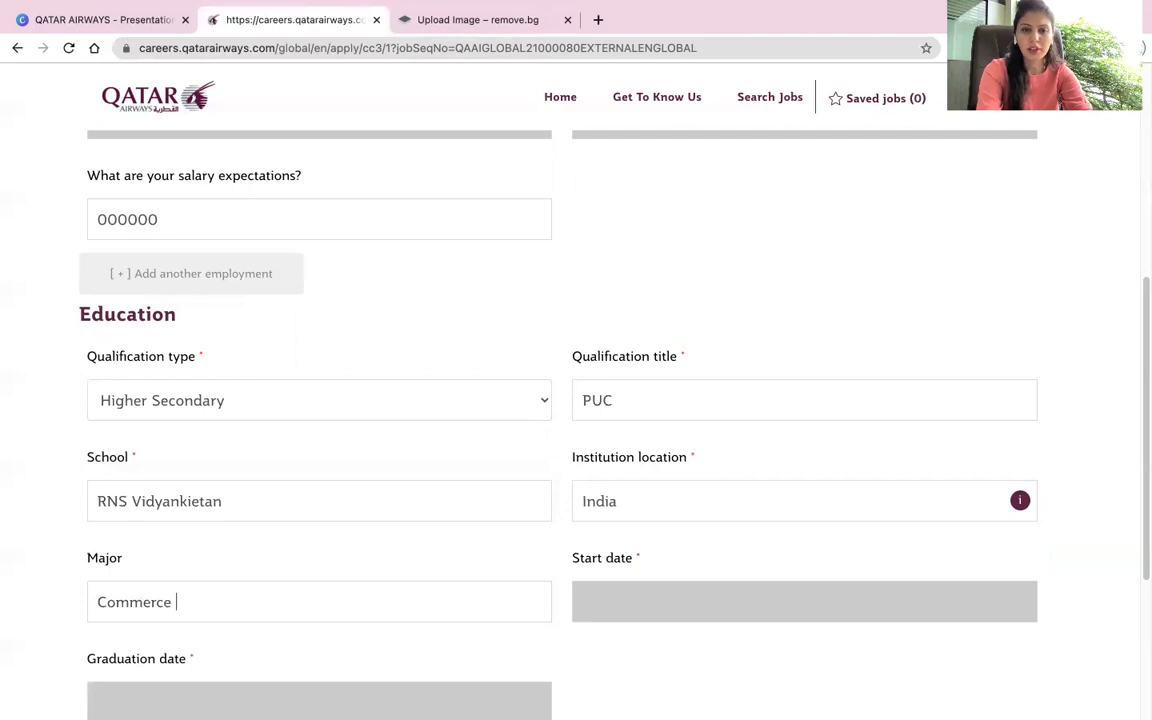
pyautogui.press('Tab')
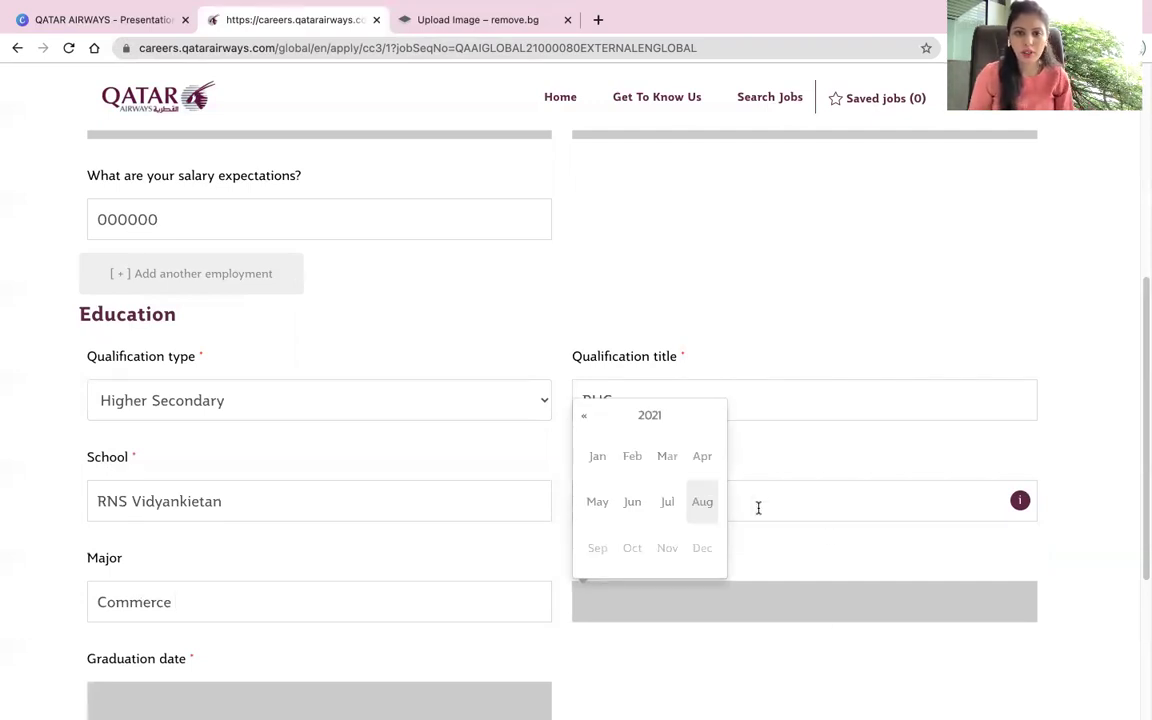
# Step: Set the education start date to August 2004
pyautogui.click(585, 420)
pyautogui.click(585, 420)
pyautogui.click(585, 420)
pyautogui.click(585, 420)
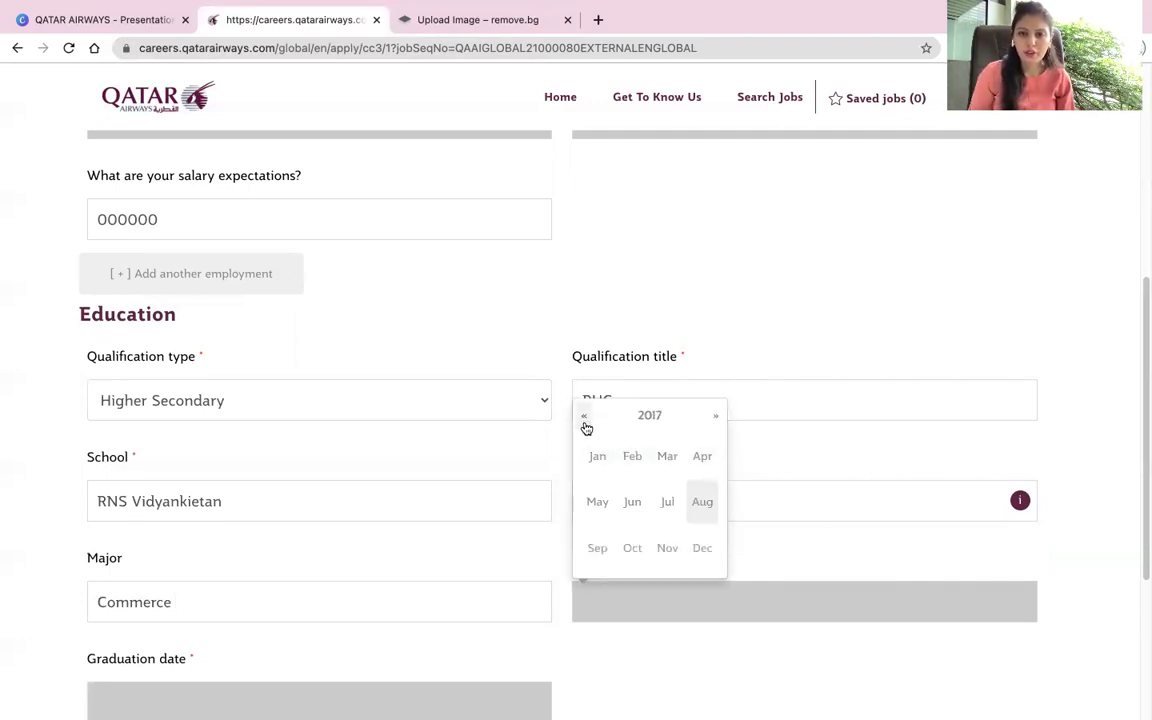
pyautogui.click(585, 420)
pyautogui.click(585, 420)
pyautogui.click(585, 420)
pyautogui.click(585, 420)
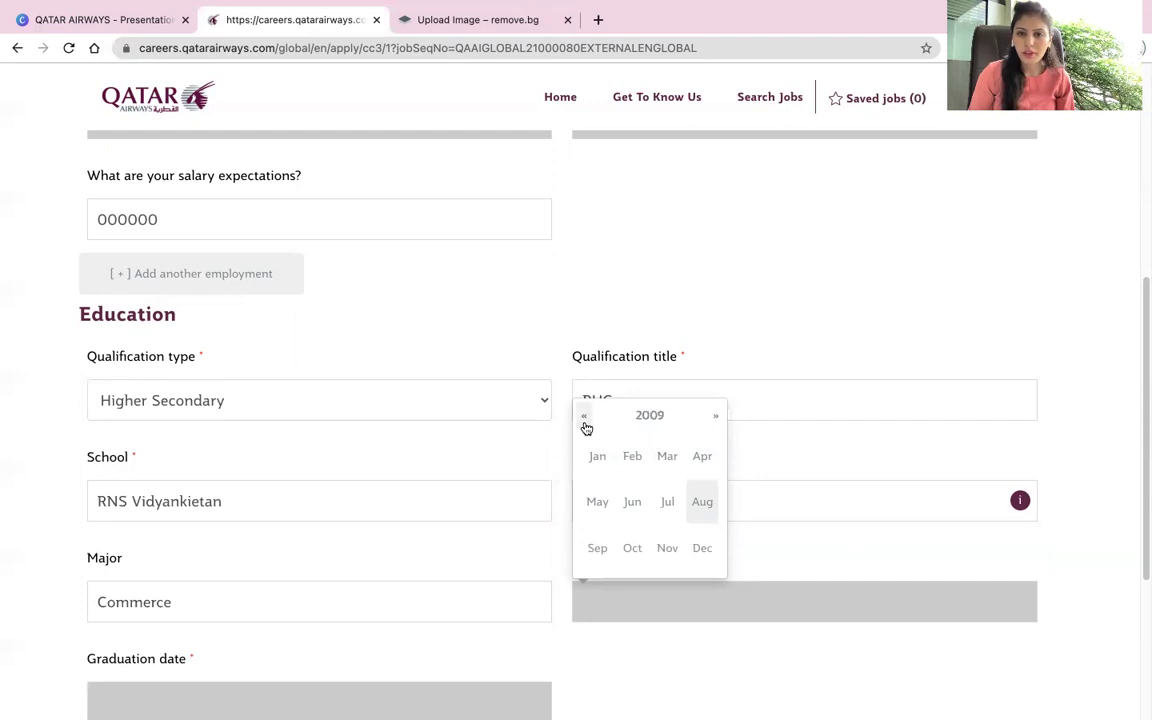
pyautogui.click(585, 418)
pyautogui.click(585, 418)
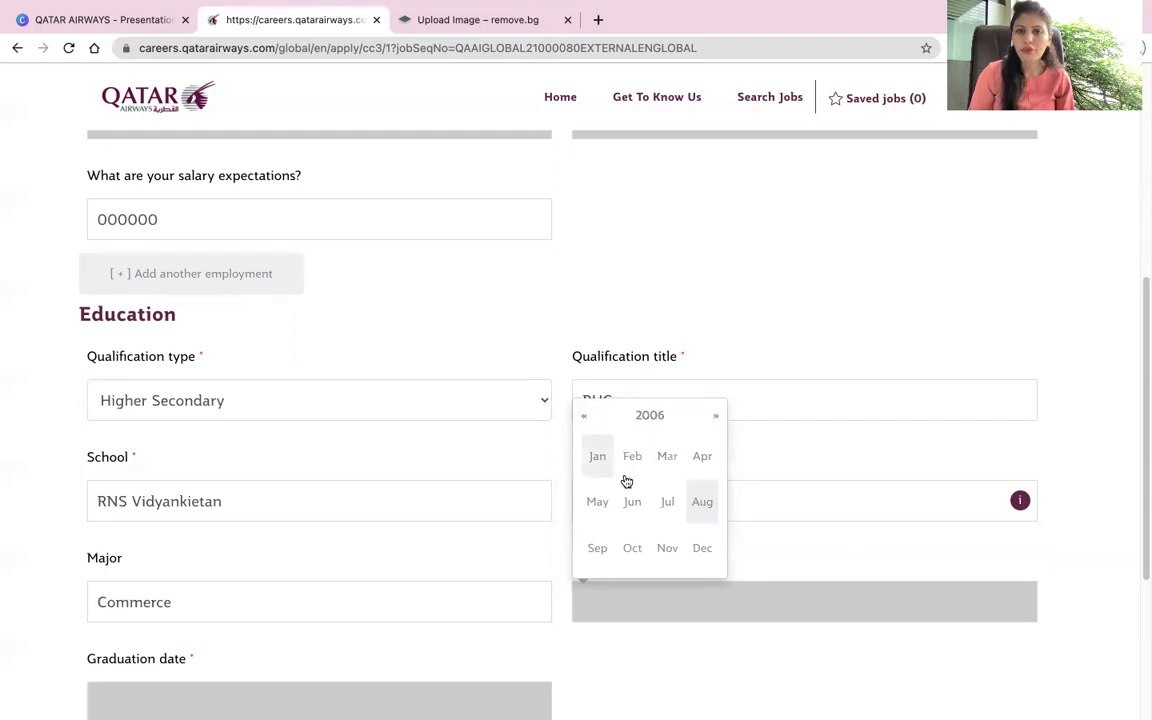
pyautogui.click(699, 502)
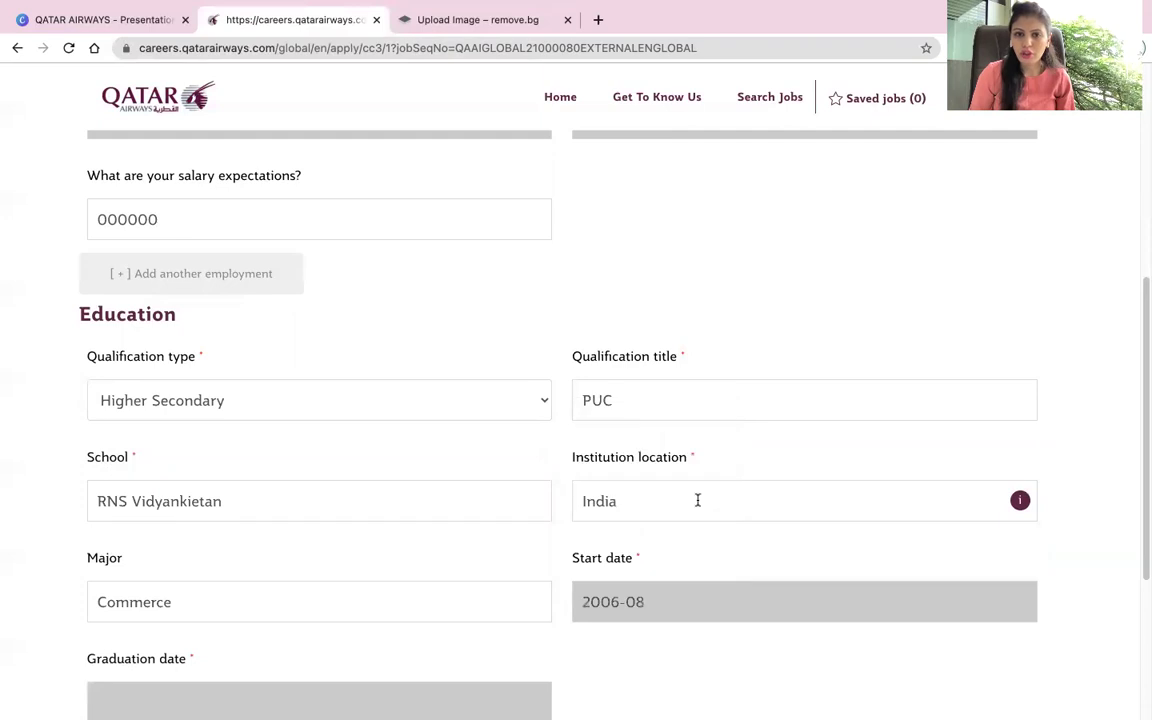
pyautogui.scroll(-3, 465, 500)
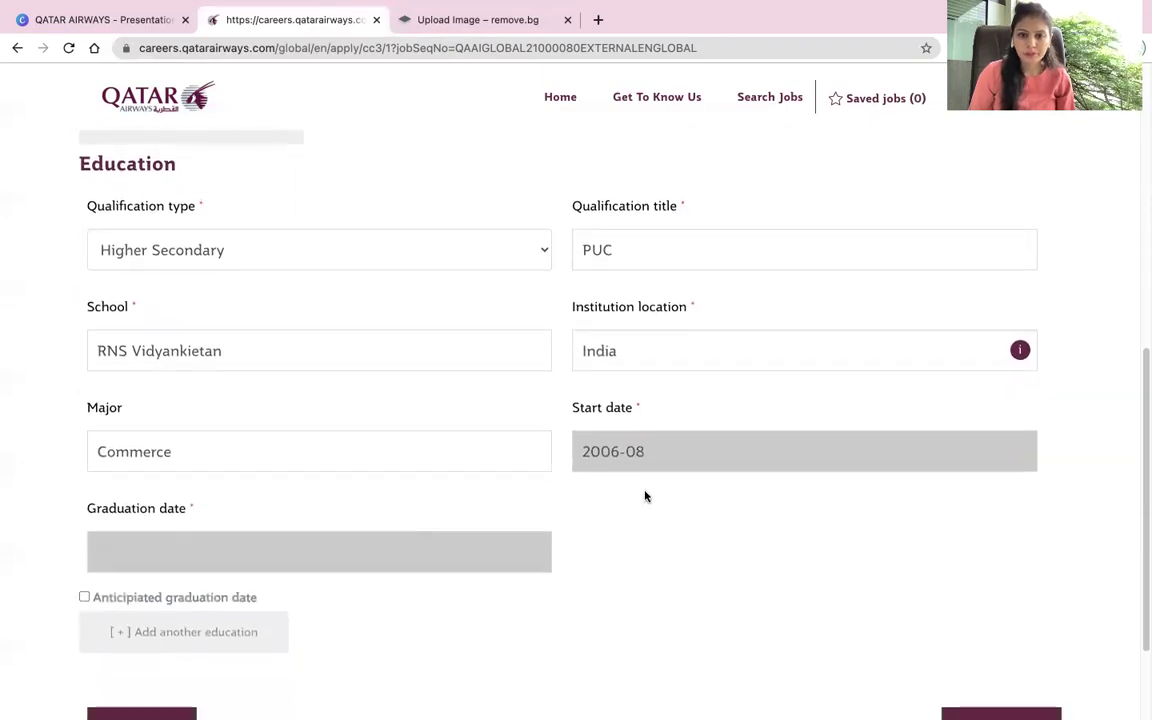
pyautogui.click(651, 455)
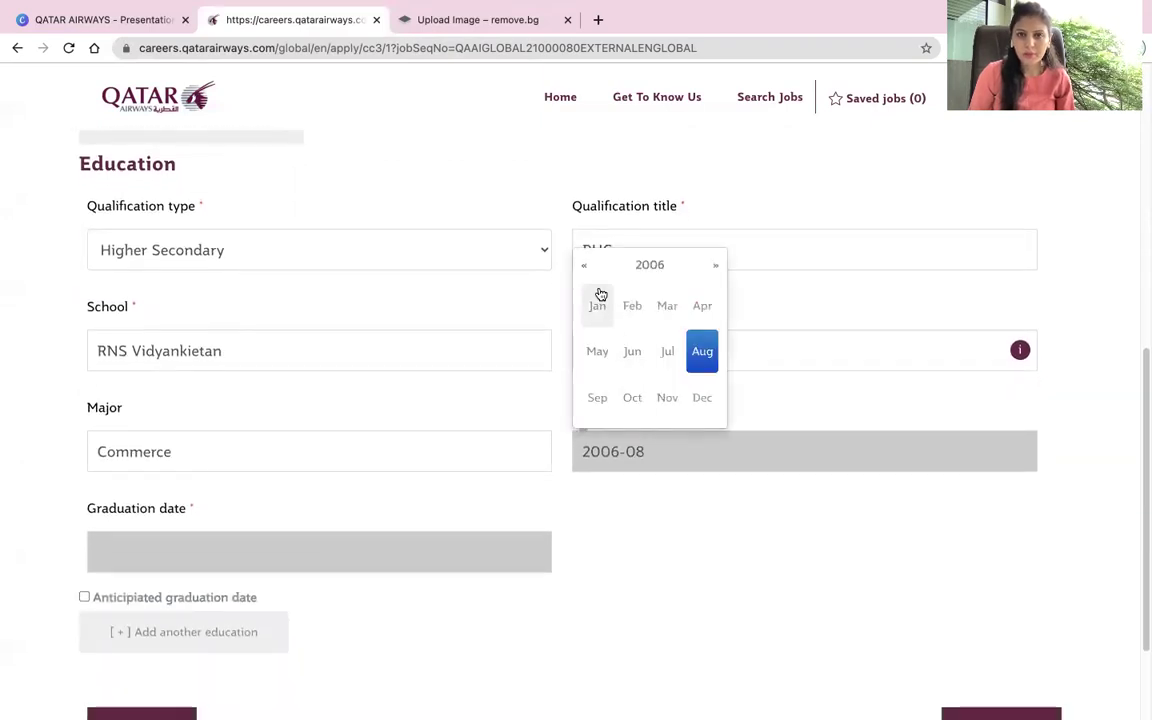
pyautogui.click(586, 268)
pyautogui.click(586, 268)
pyautogui.click(699, 351)
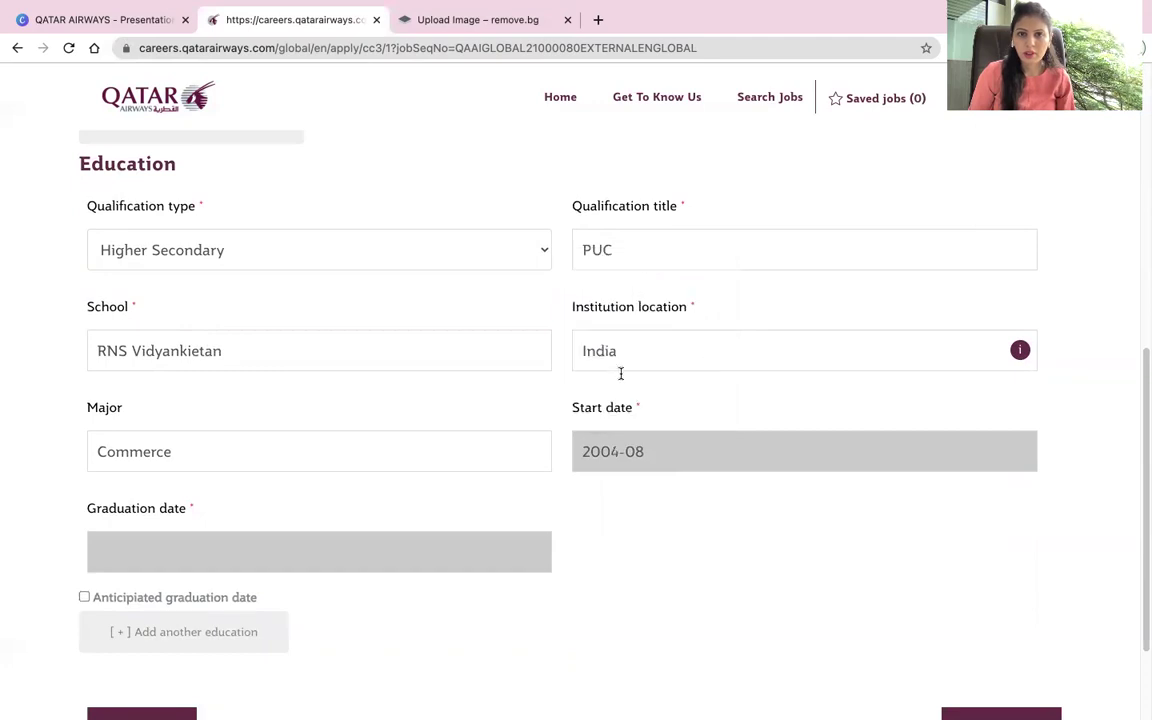
# Step: Set the graduation date to August 2007 and continue to the next step
pyautogui.click(352, 559)
pyautogui.click(99, 366)
pyautogui.click(99, 366)
pyautogui.click(99, 366)
pyautogui.click(99, 366)
pyautogui.click(99, 366)
pyautogui.click(99, 366)
pyautogui.click(99, 366)
pyautogui.click(99, 366)
pyautogui.click(99, 366)
pyautogui.click(228, 378)
pyautogui.click(220, 451)
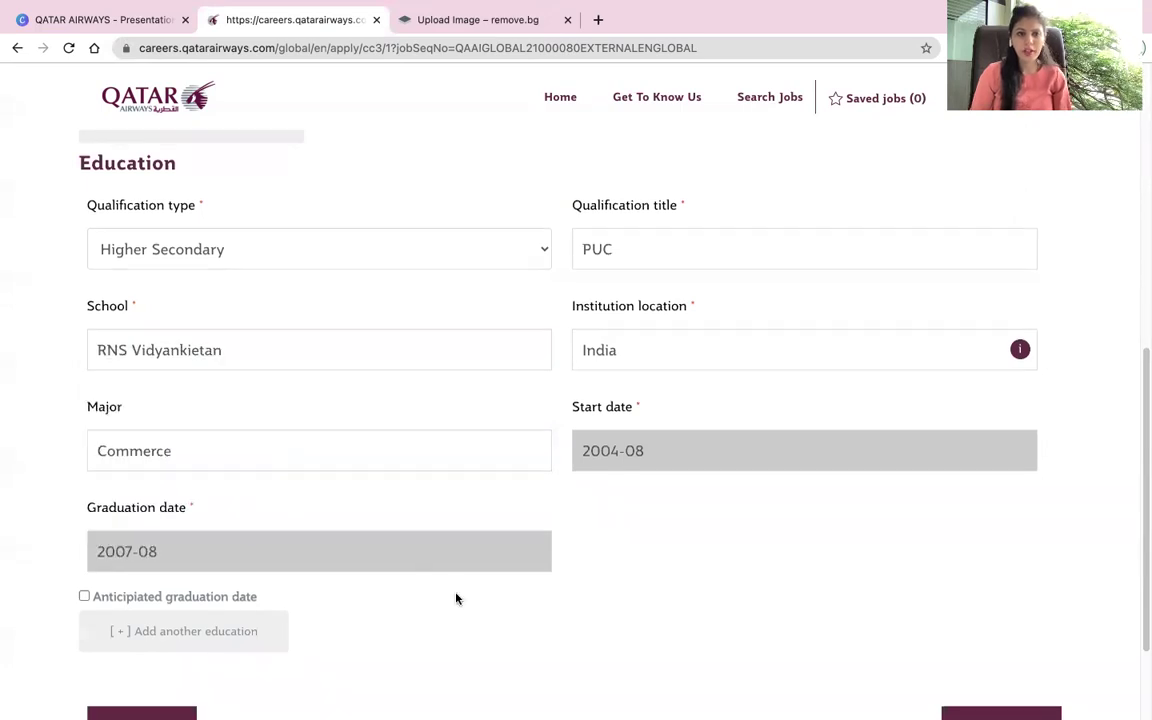
pyautogui.scroll(-2, 455, 597)
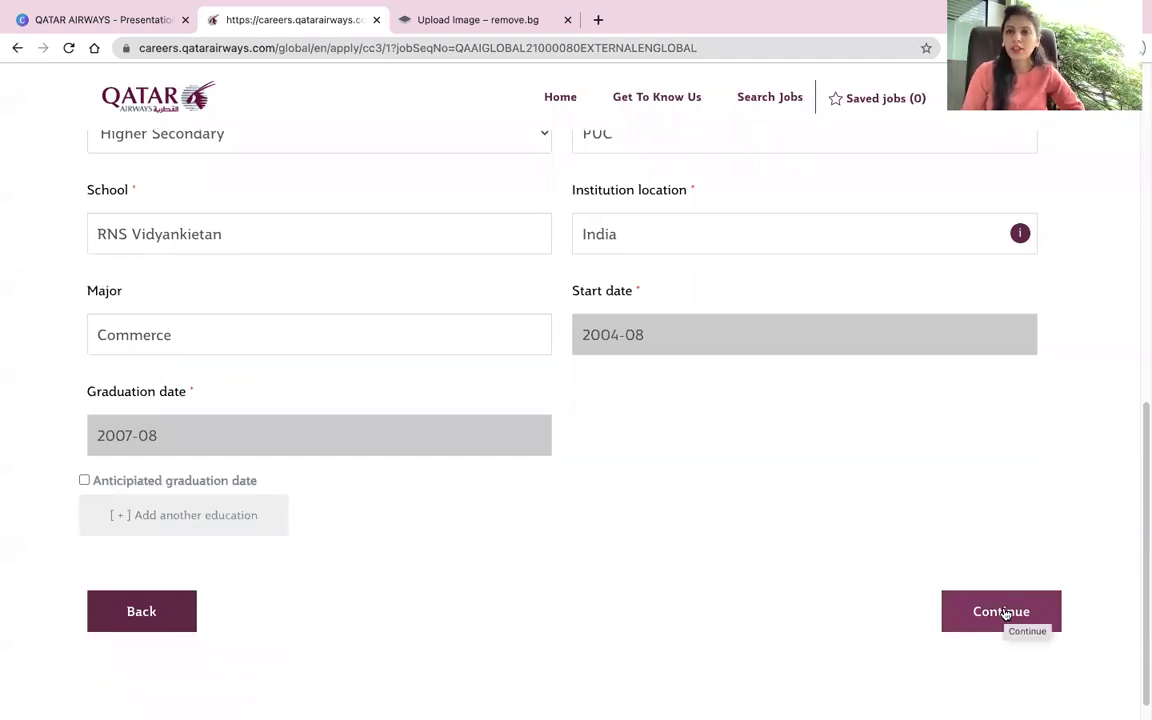
pyautogui.click(1005, 613)
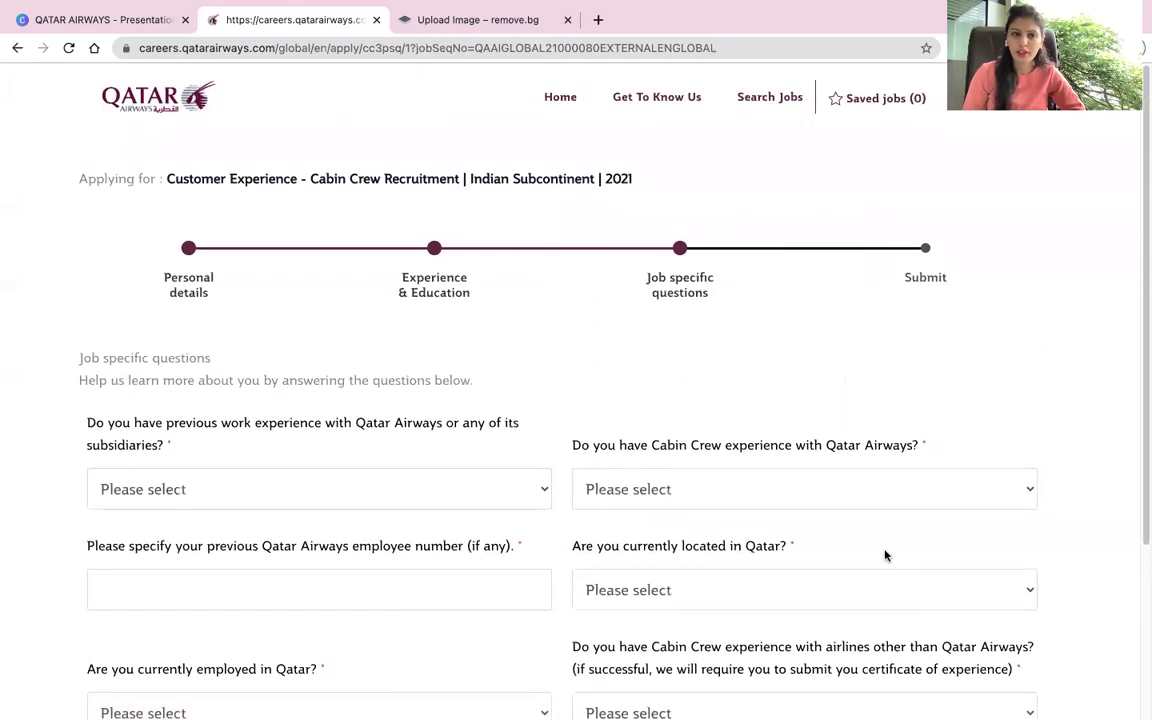
# Step: Answer No to previous Qatar Airways work and cabin crew experience, and enter employee number 00000
pyautogui.scroll(-2, 771, 517)
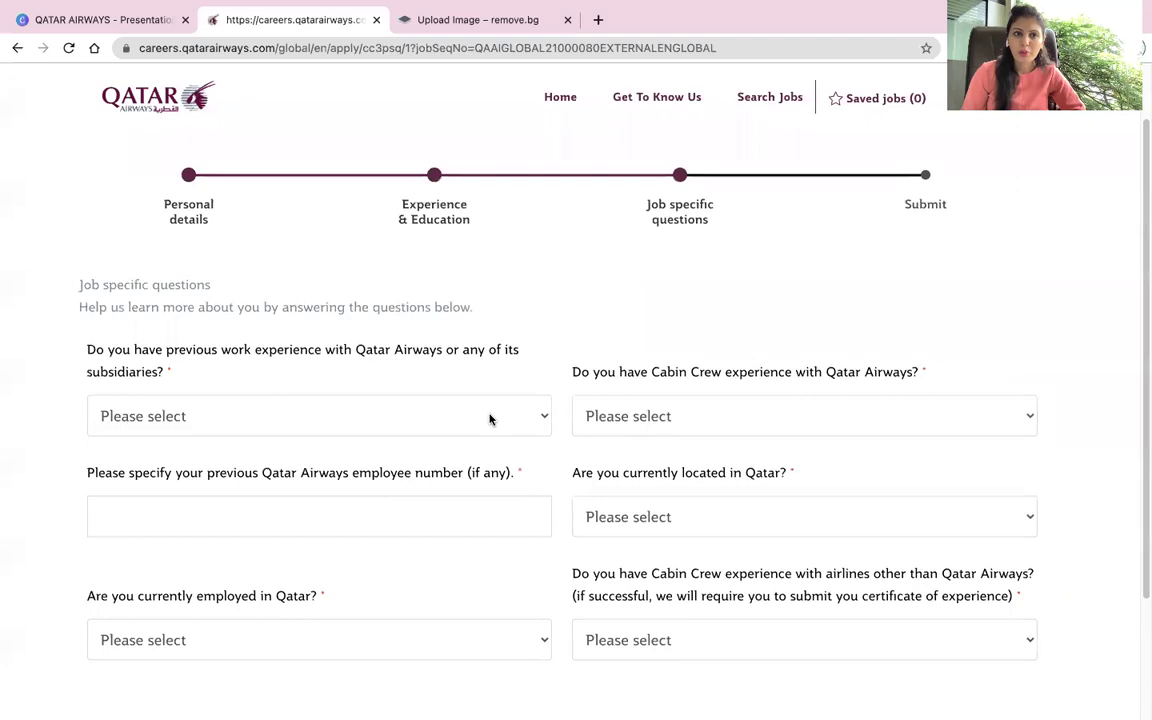
pyautogui.click(467, 417)
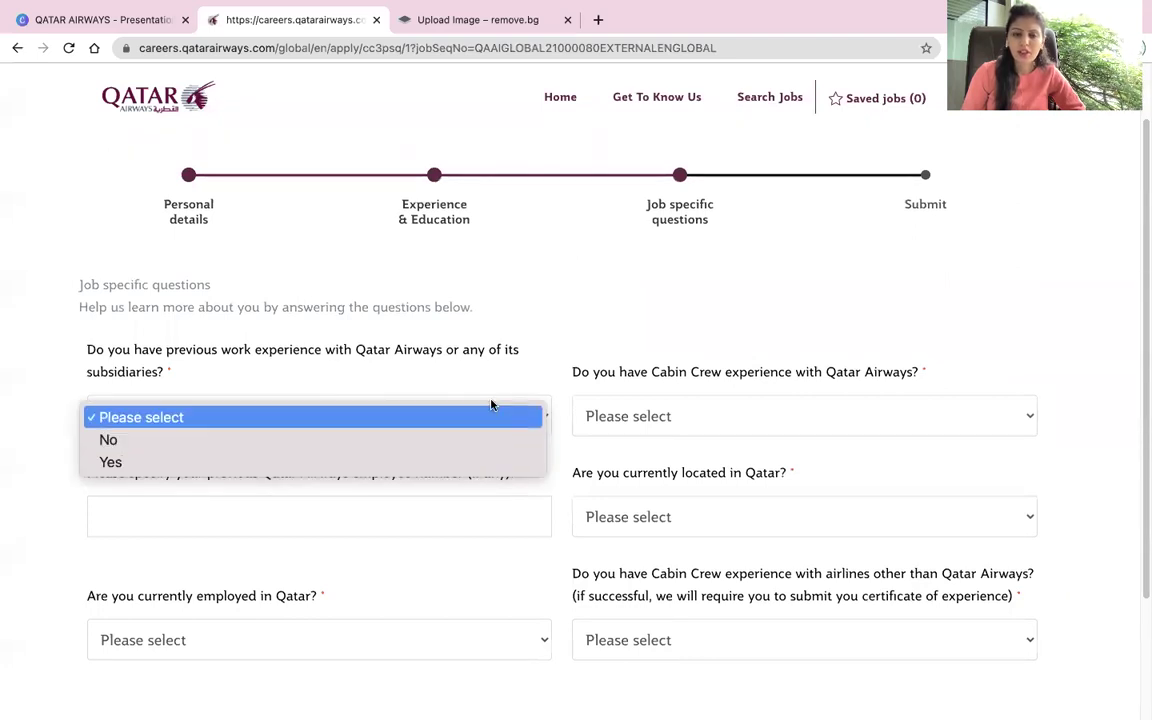
pyautogui.click(135, 439)
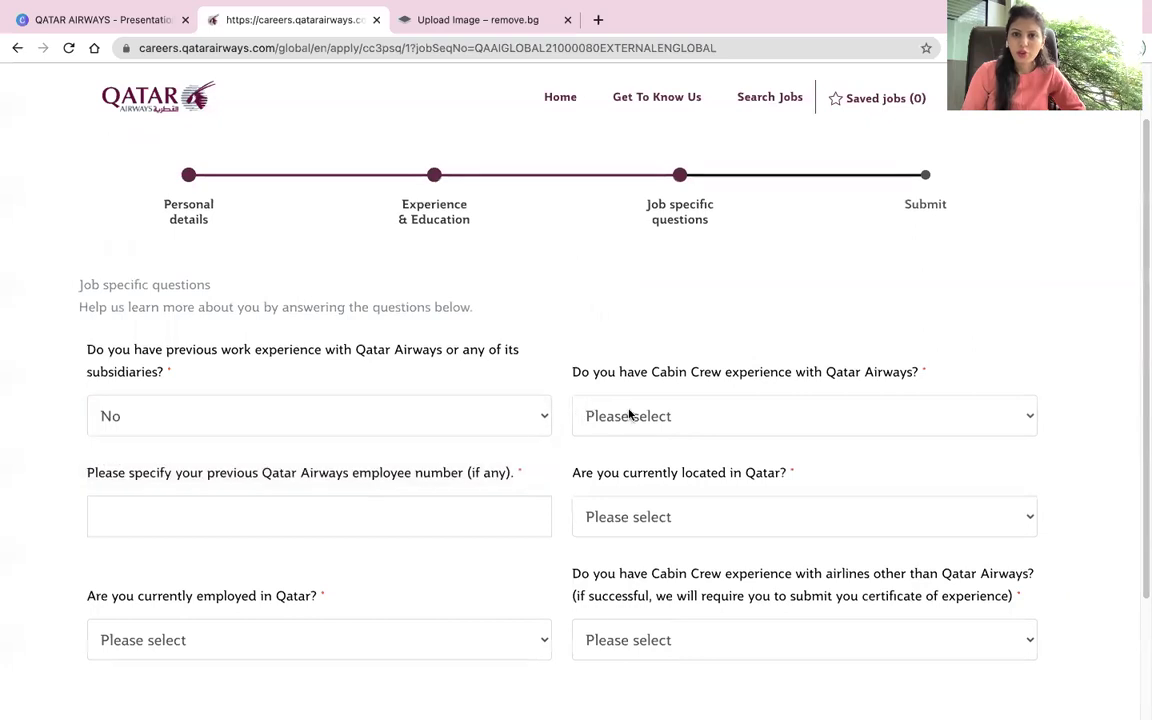
pyautogui.click(757, 418)
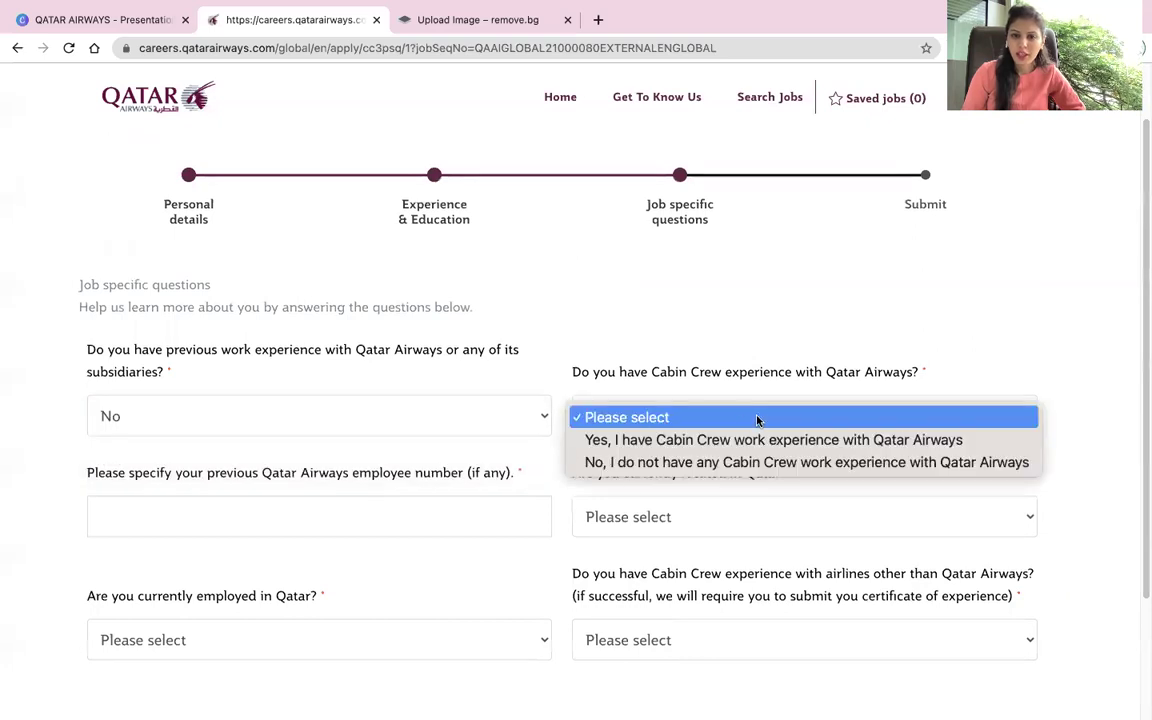
pyautogui.click(735, 462)
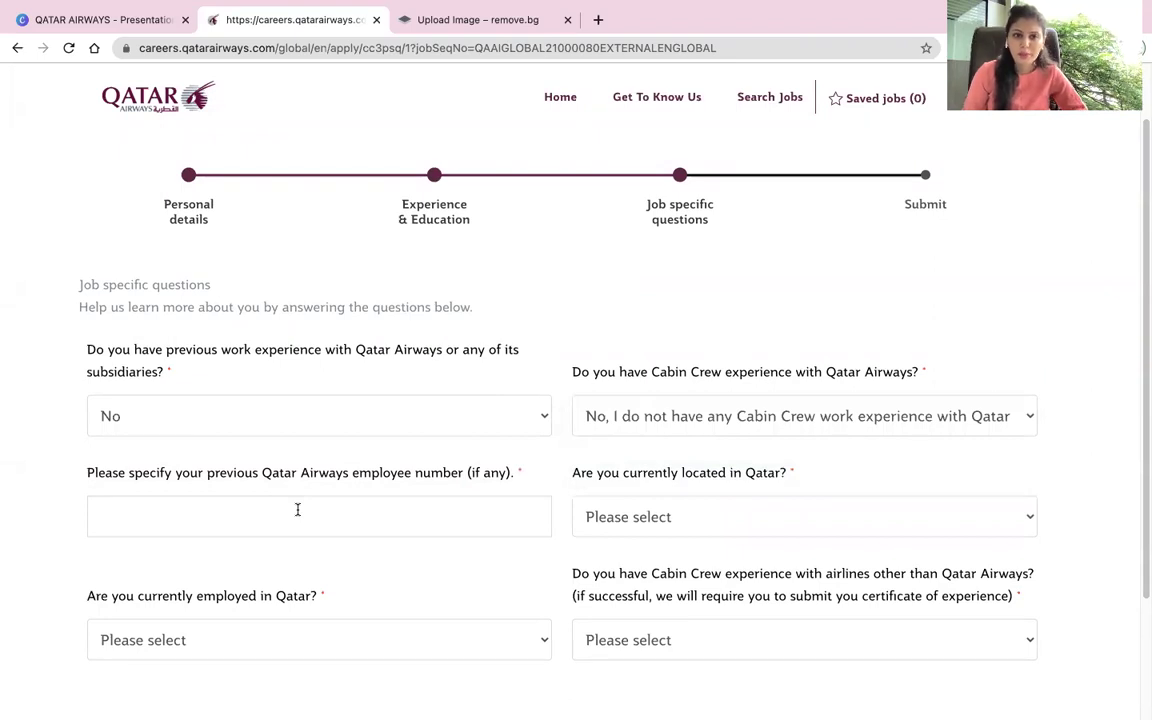
pyautogui.click(298, 509)
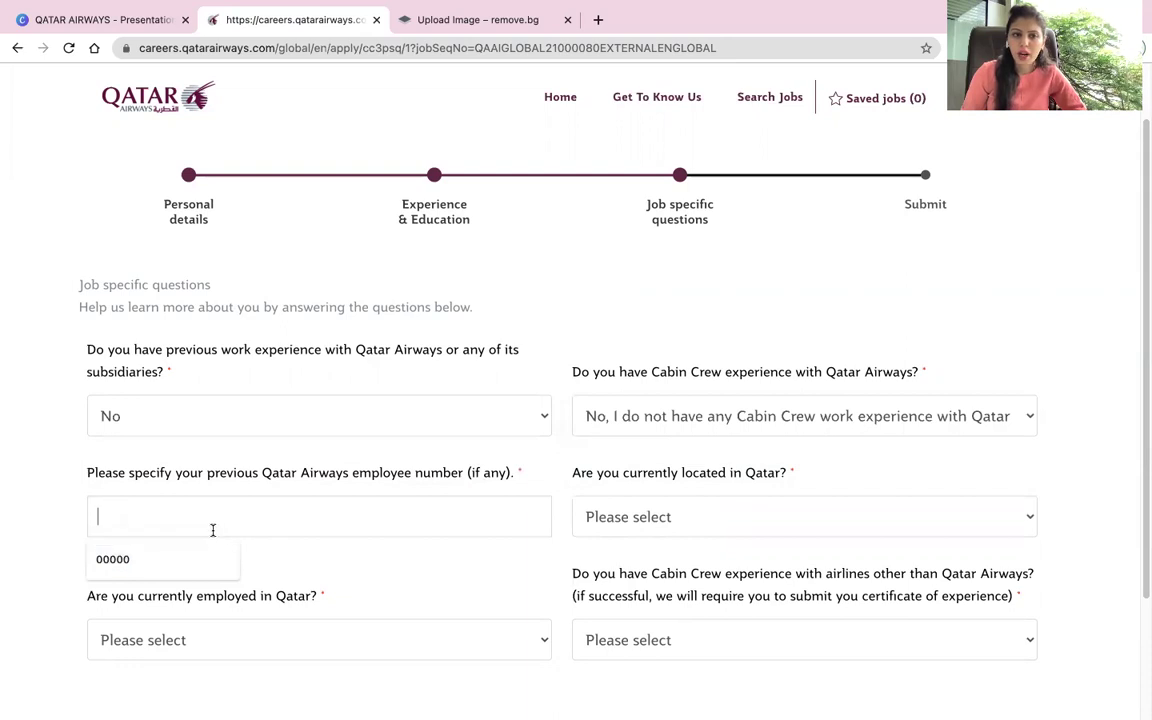
pyautogui.write('00000')
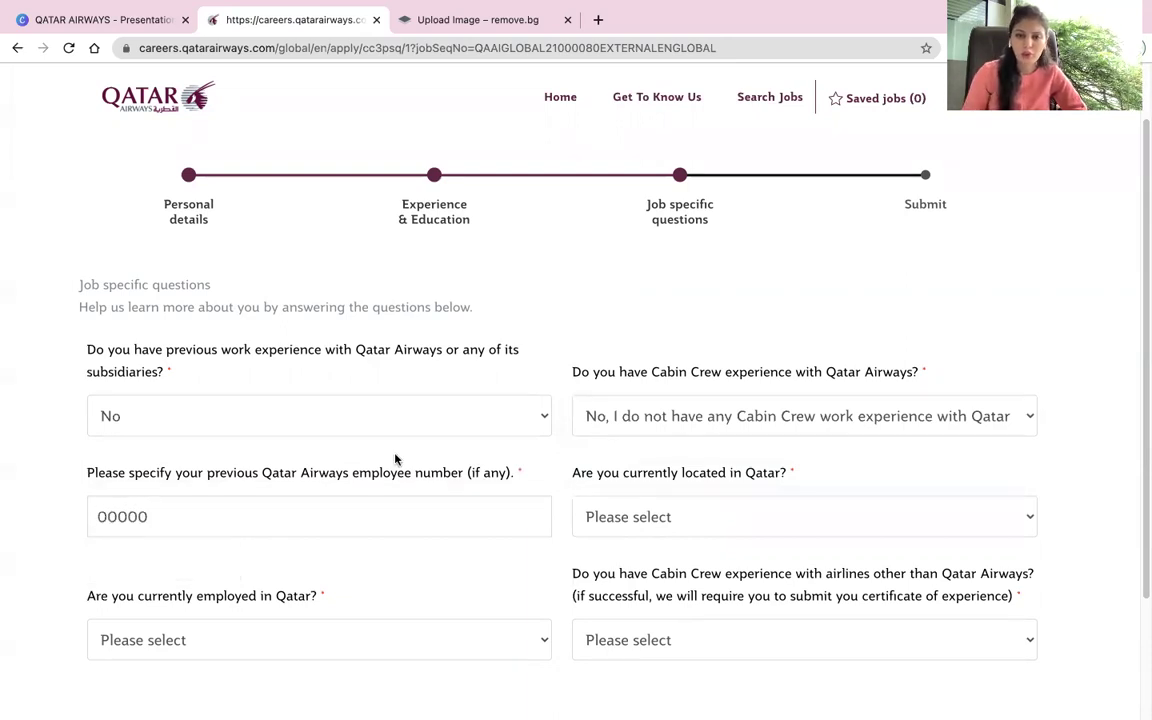
# Step: Answer No to being located in Qatar, employed in Qatar, and other-airline cabin crew experience, then continue
pyautogui.click(718, 514)
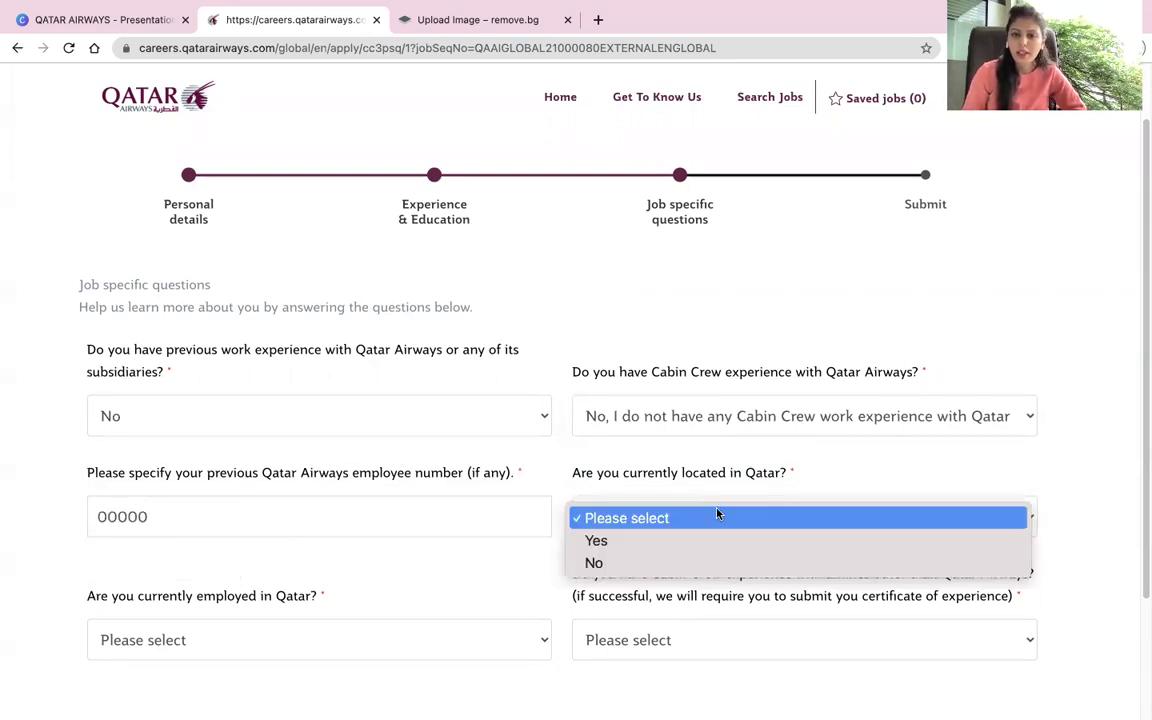
pyautogui.click(677, 561)
pyautogui.scroll(-2, 492, 501)
pyautogui.scroll(-1, 492, 501)
pyautogui.click(452, 496)
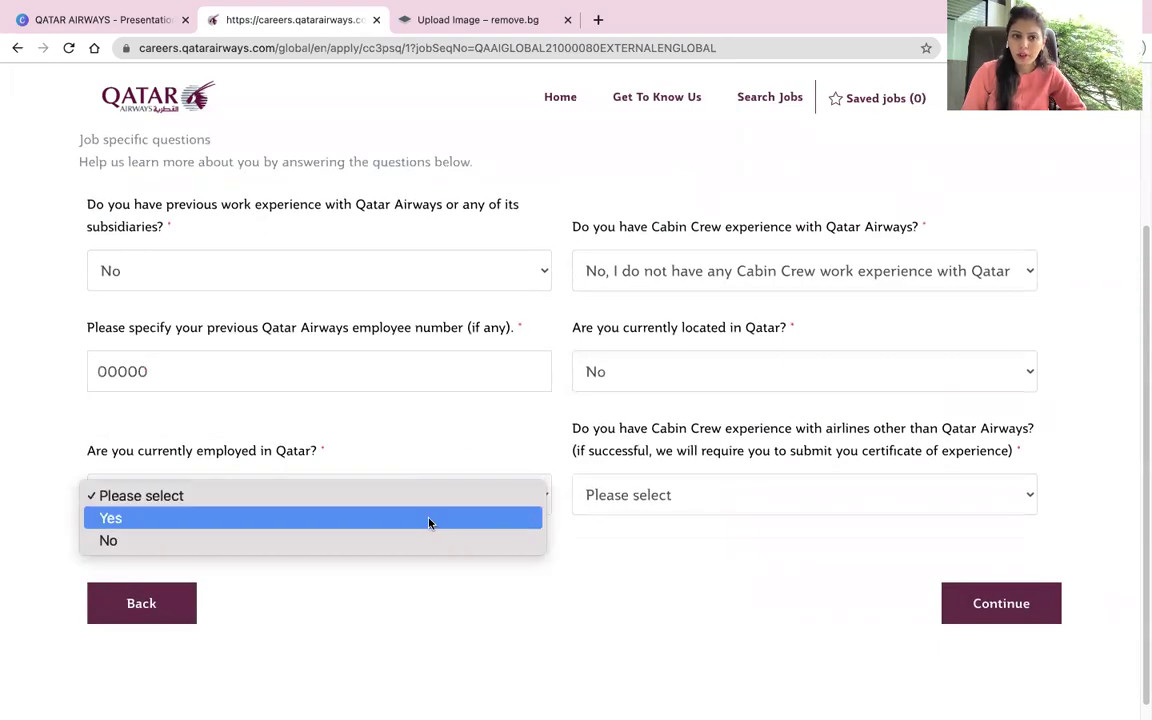
pyautogui.click(424, 542)
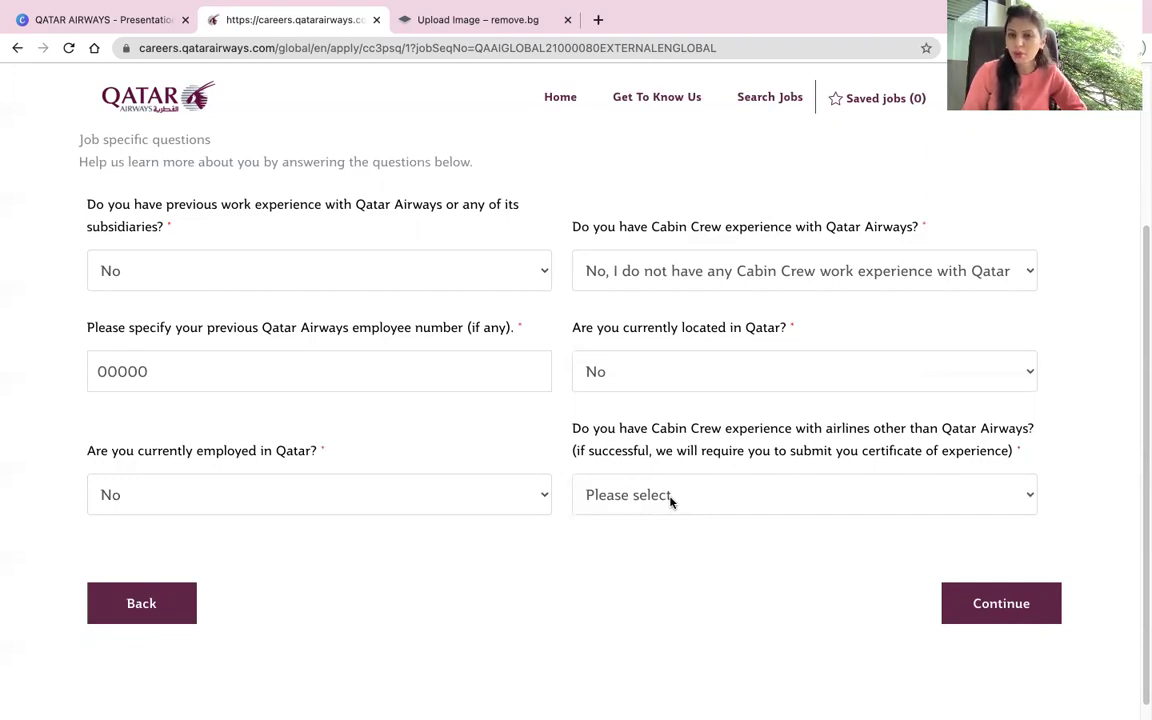
pyautogui.click(670, 501)
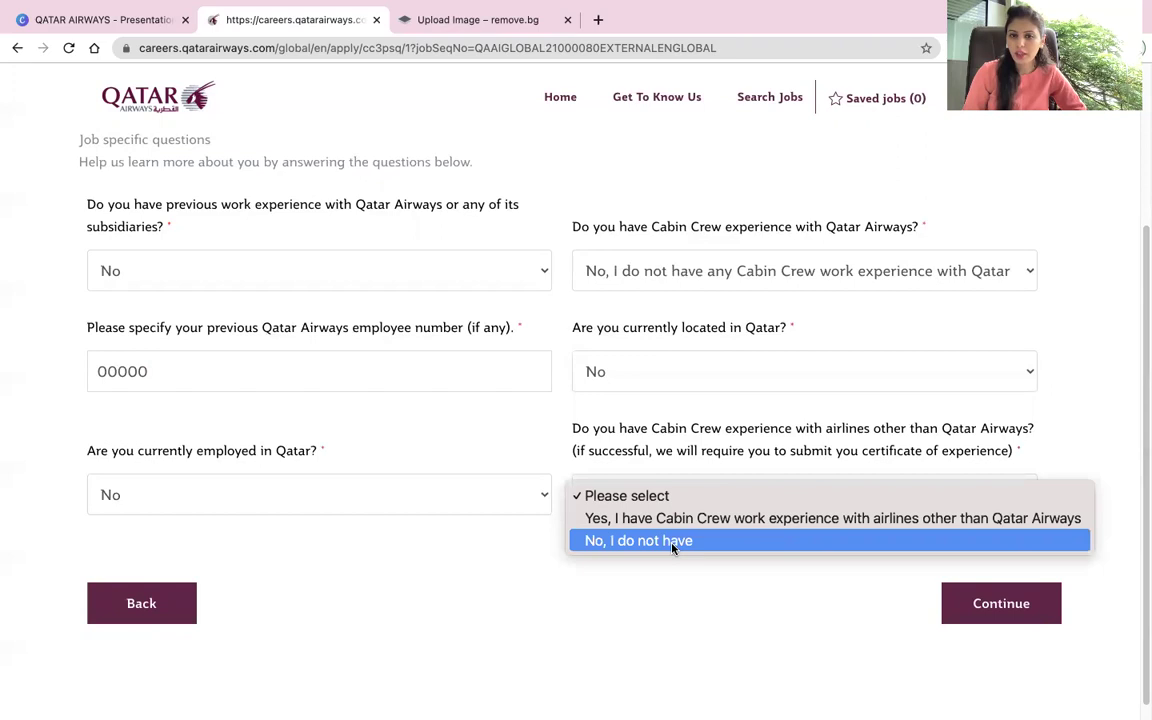
pyautogui.click(672, 545)
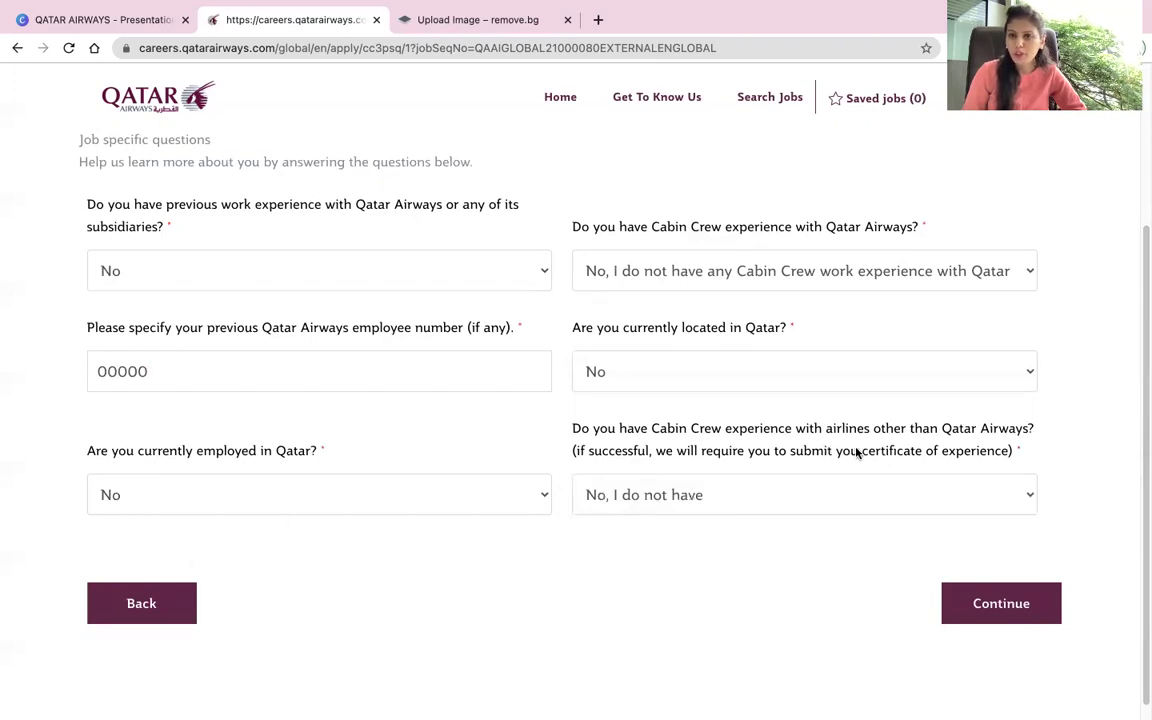
pyautogui.click(998, 606)
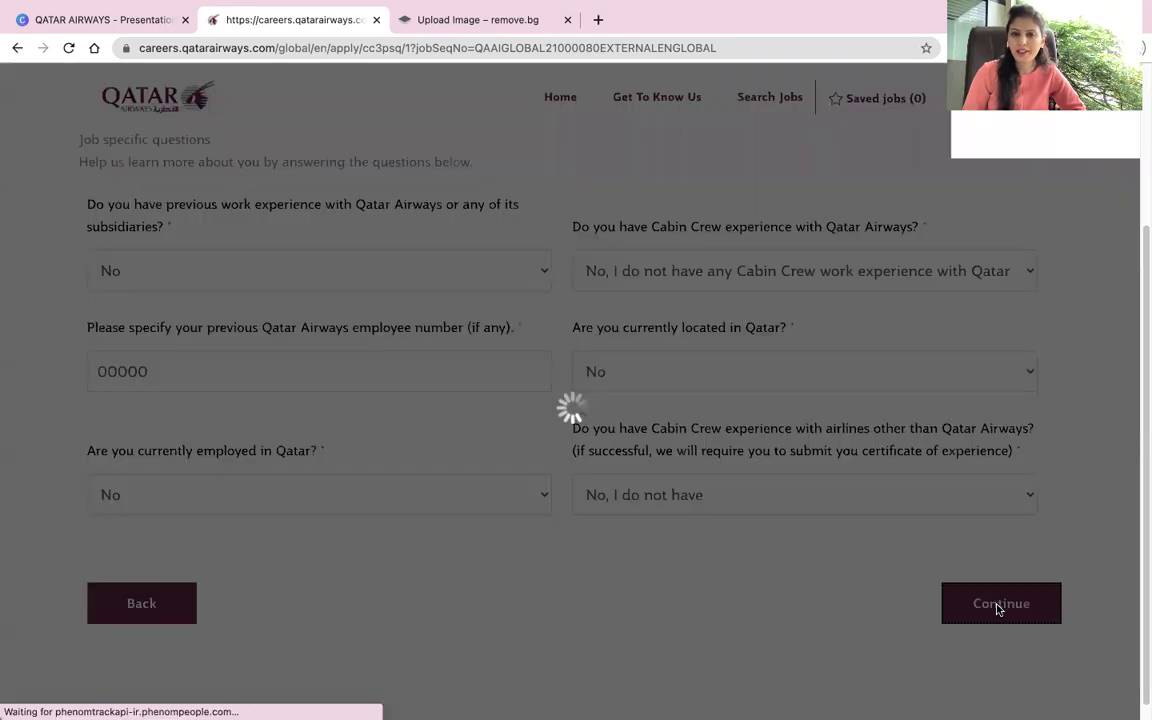
pyautogui.scroll(-2, 862, 563)
# Step: Enter the applicant's full name as the eSignature beside date 2021-08-06 and submit the application
pyautogui.click(442, 518)
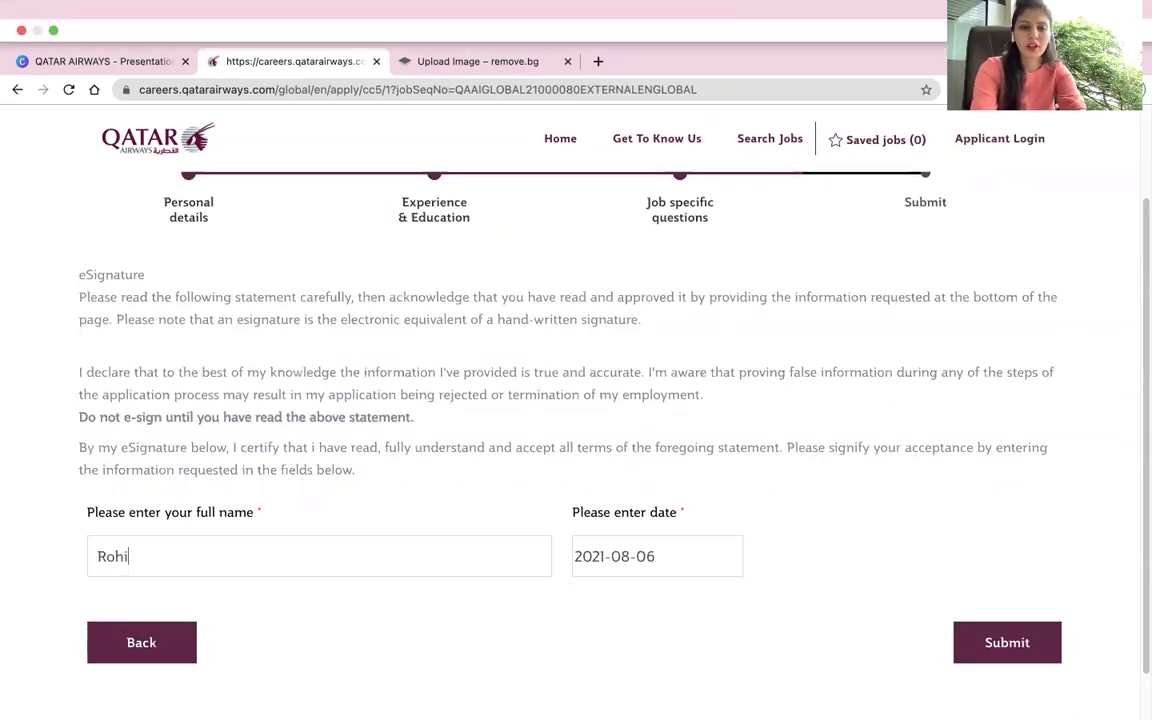
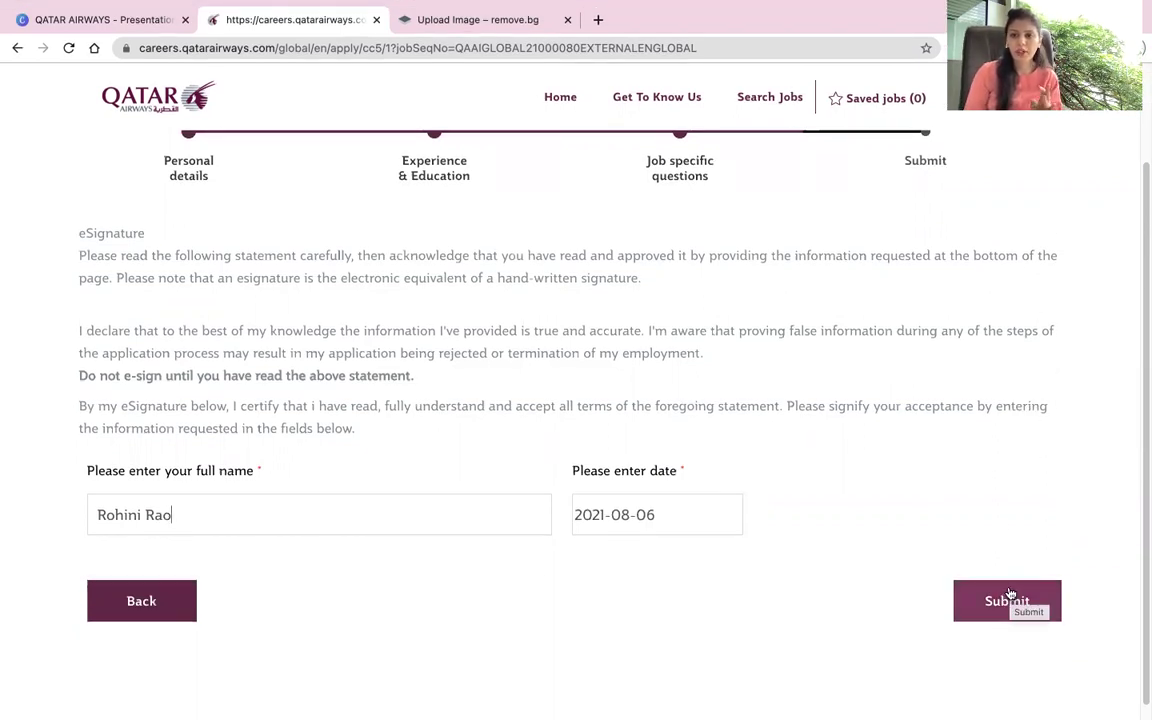
pyautogui.click(1005, 598)
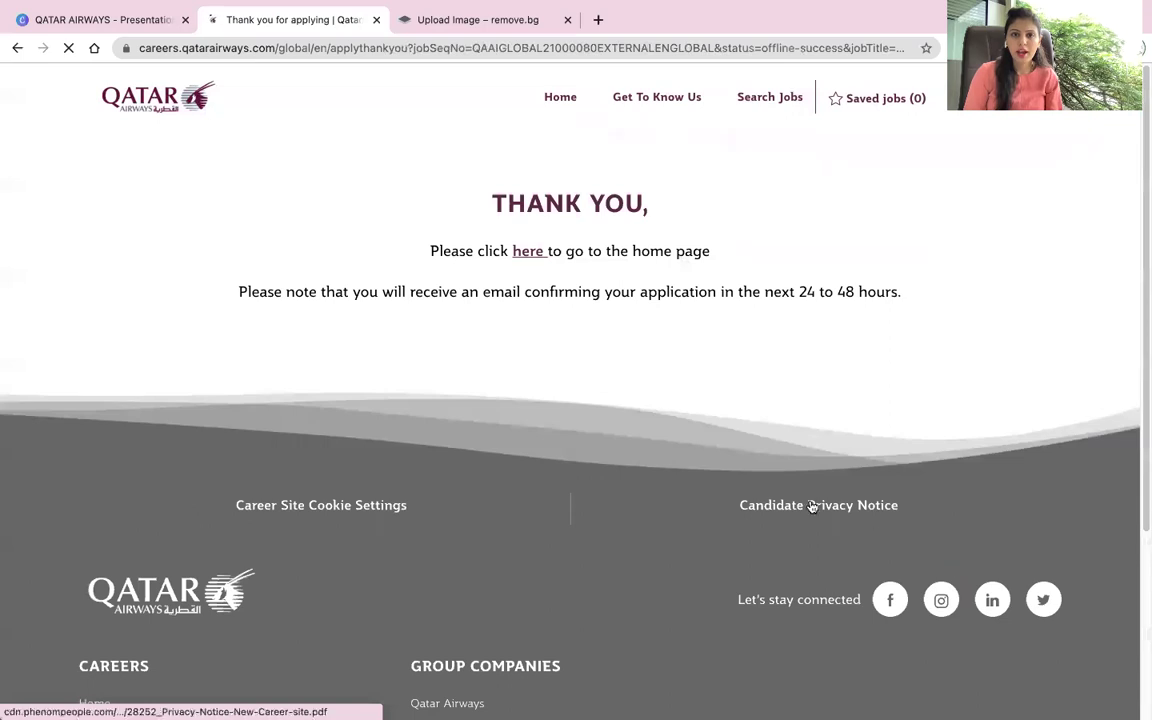